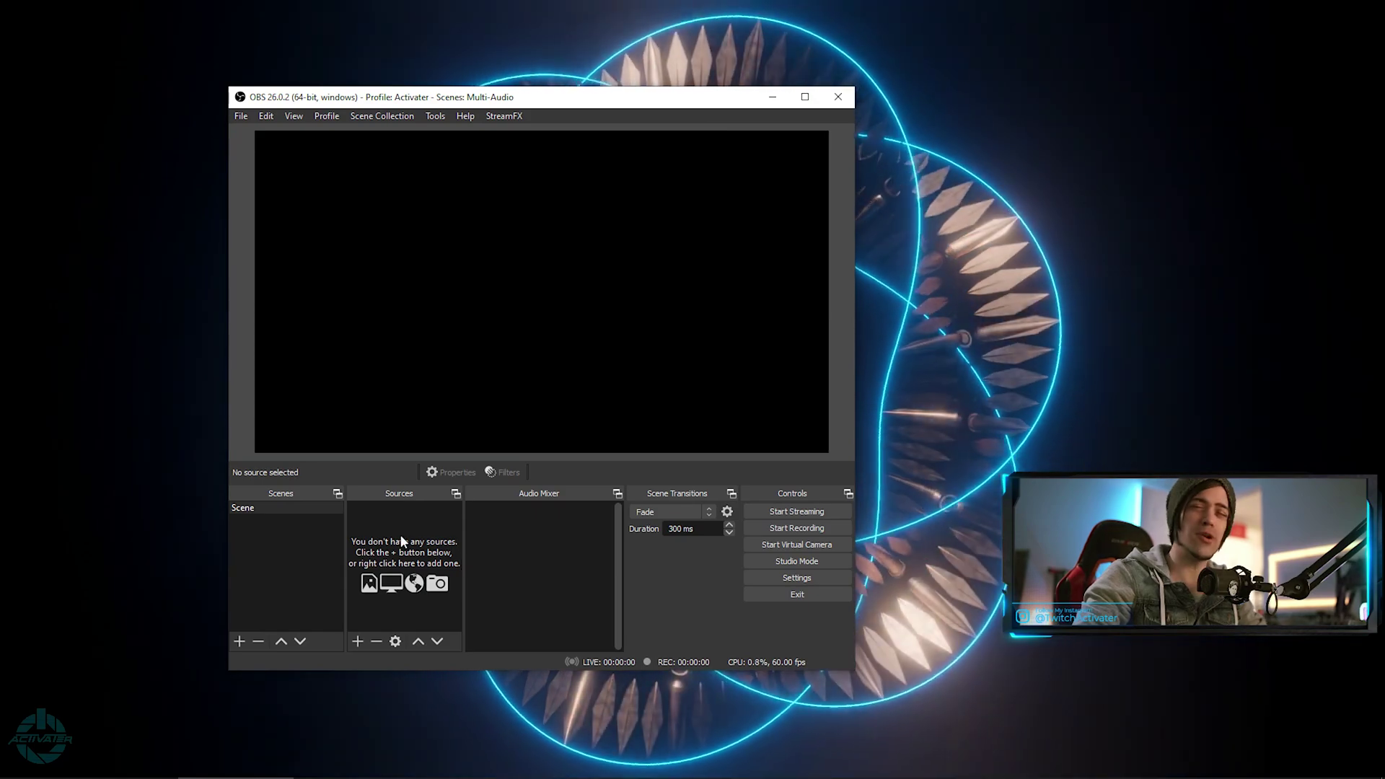
Add a new Video Capture Device source to the scene, keeping its default name
right_click(400, 535)
mouse_move(431, 545)
click(585, 710)
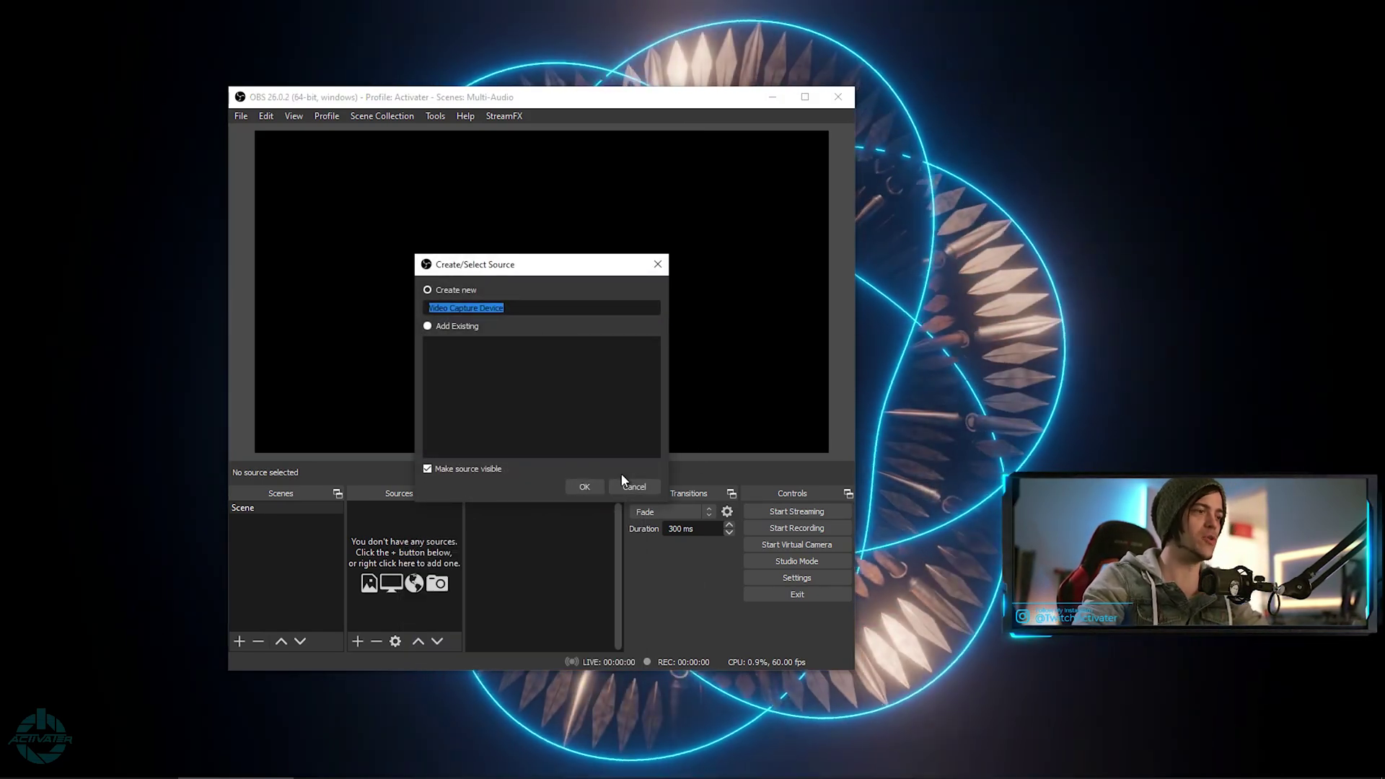
click(585, 487)
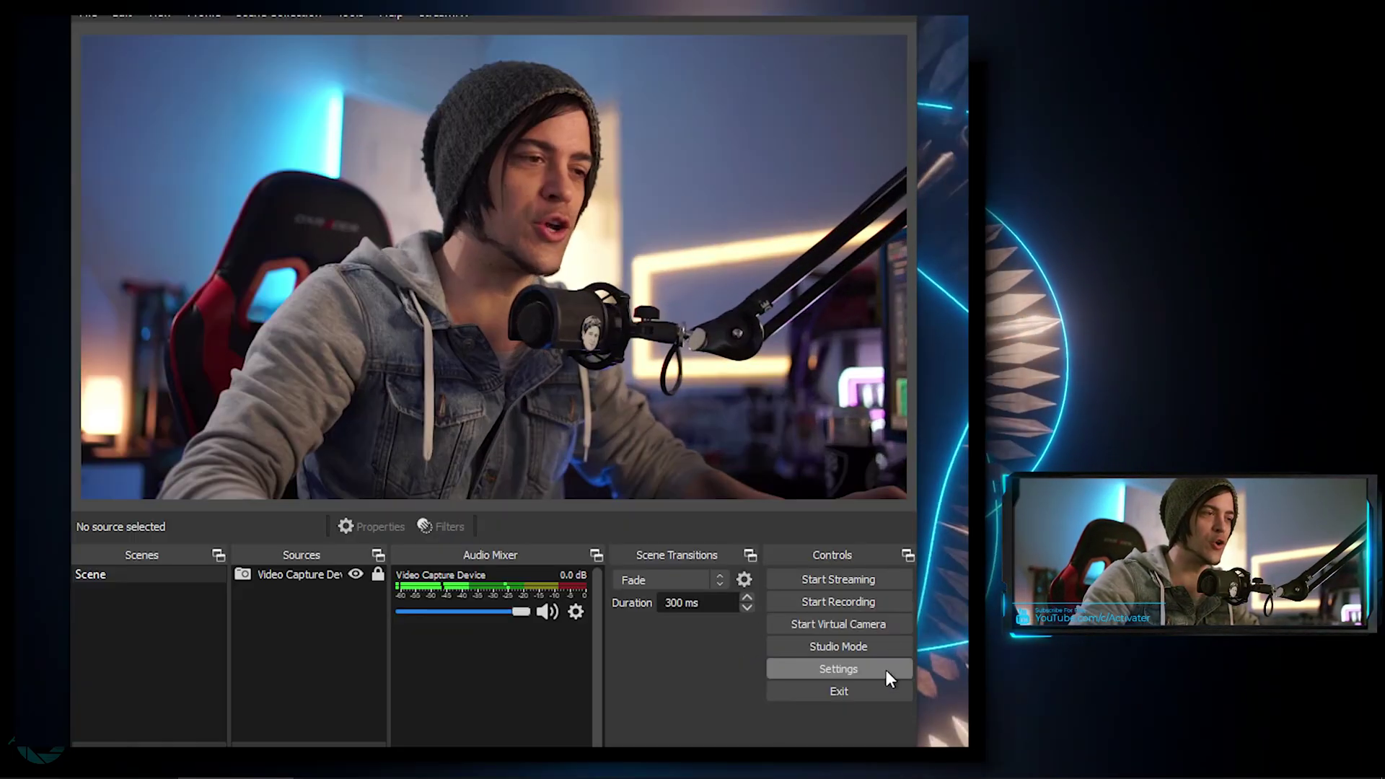
Open the output settings and show the recording options
click(886, 670)
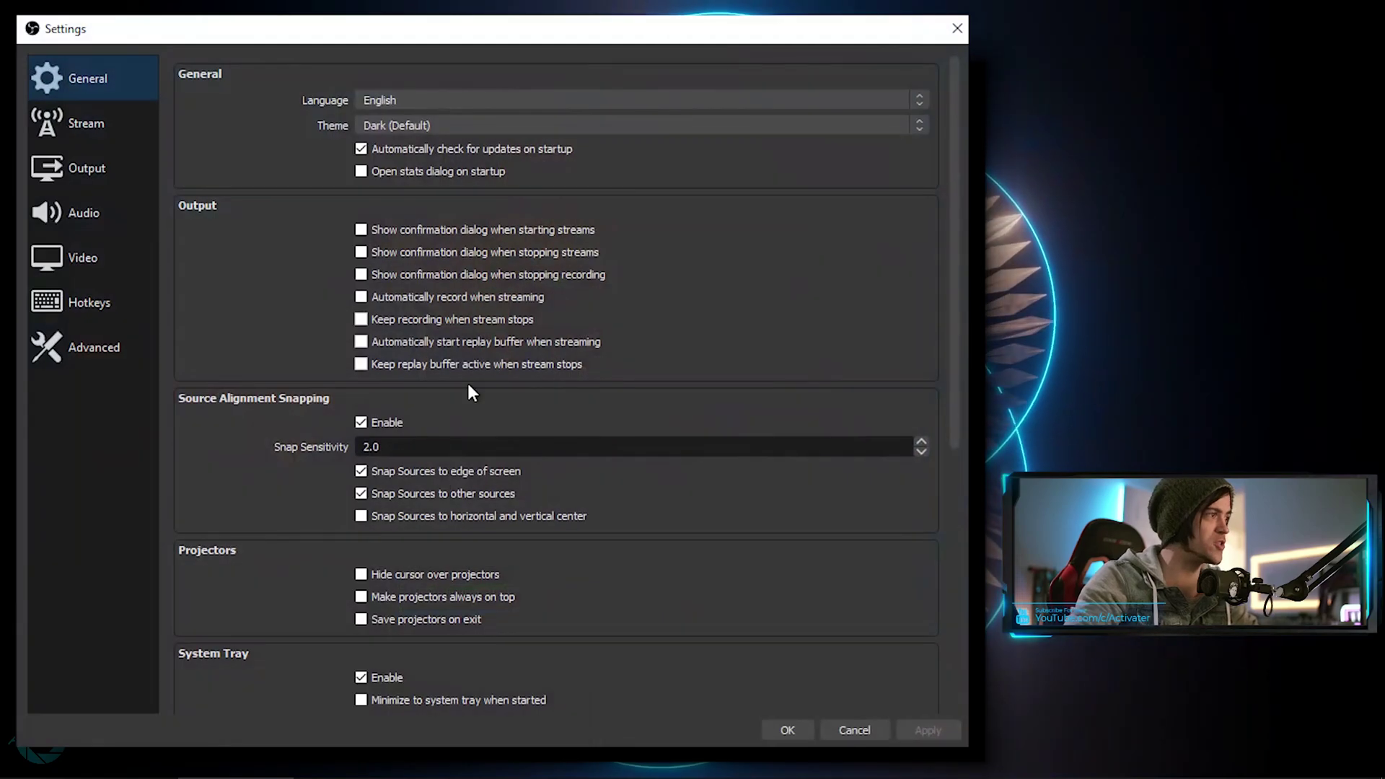
click(97, 160)
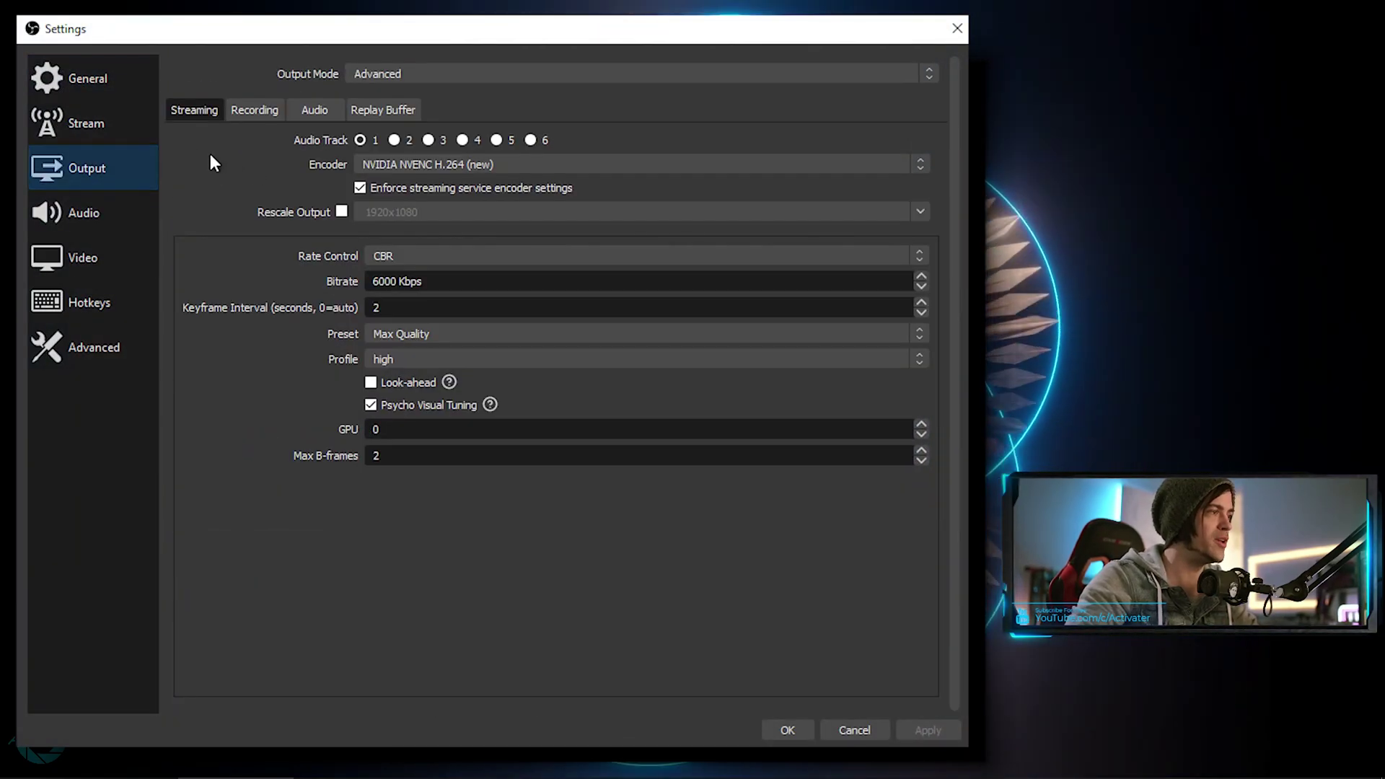
click(255, 110)
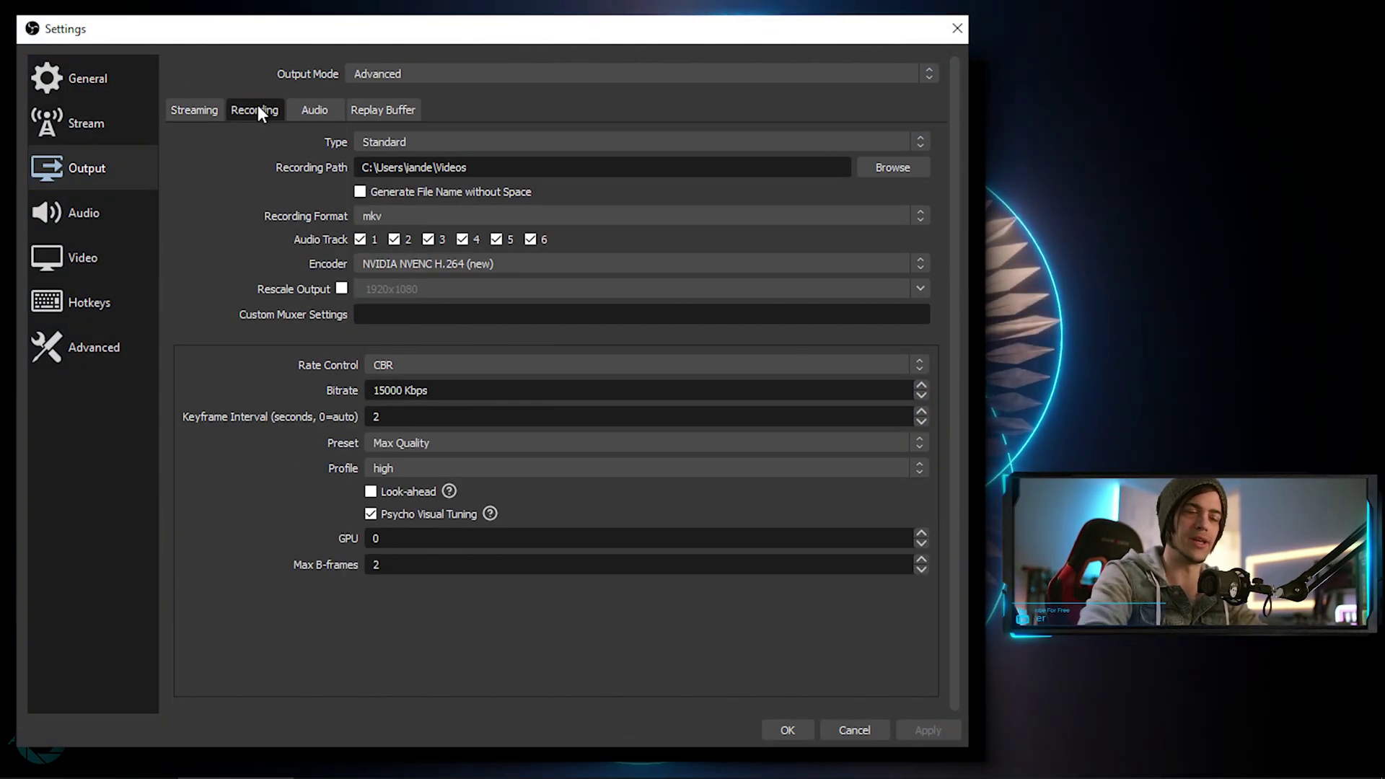
Switch the output mode to Simple and restore it to Advanced
click(209, 112)
click(376, 70)
click(387, 91)
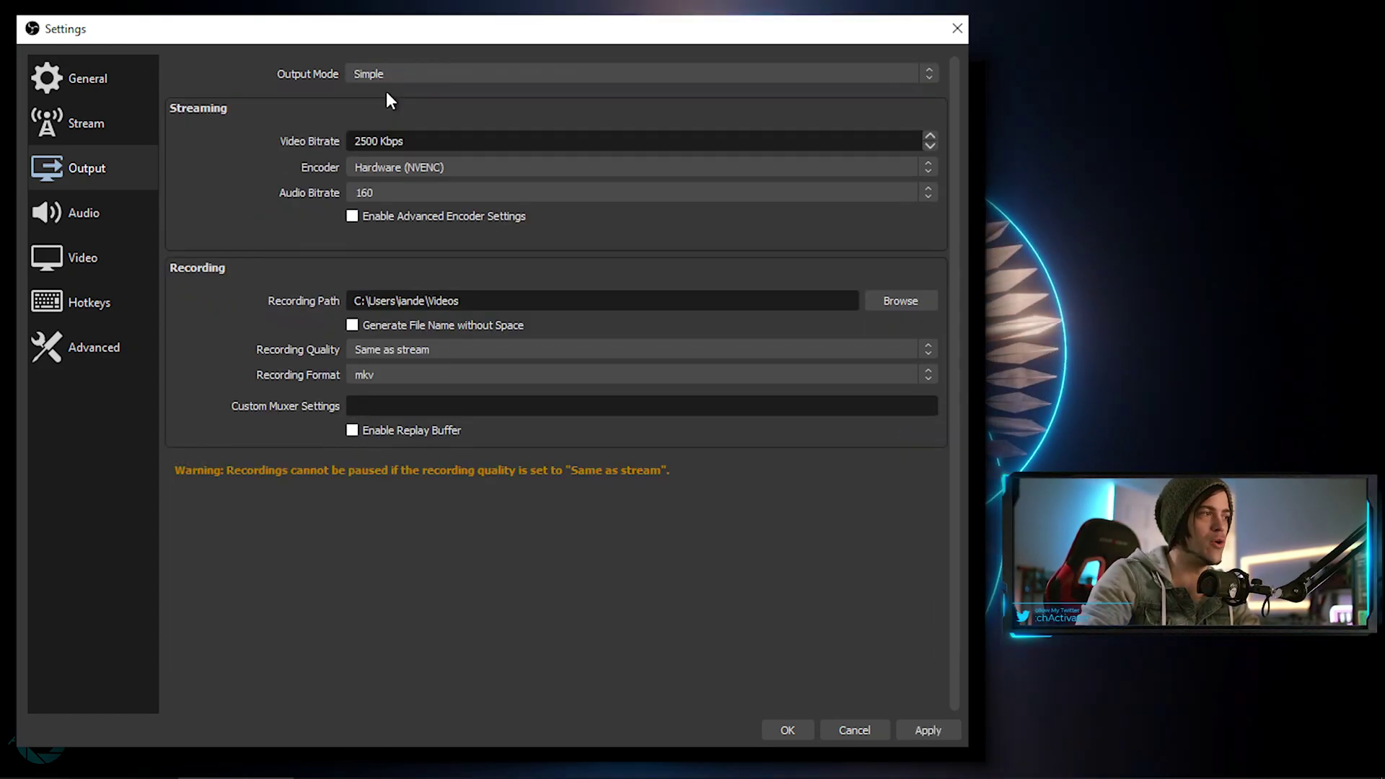
click(419, 76)
click(424, 98)
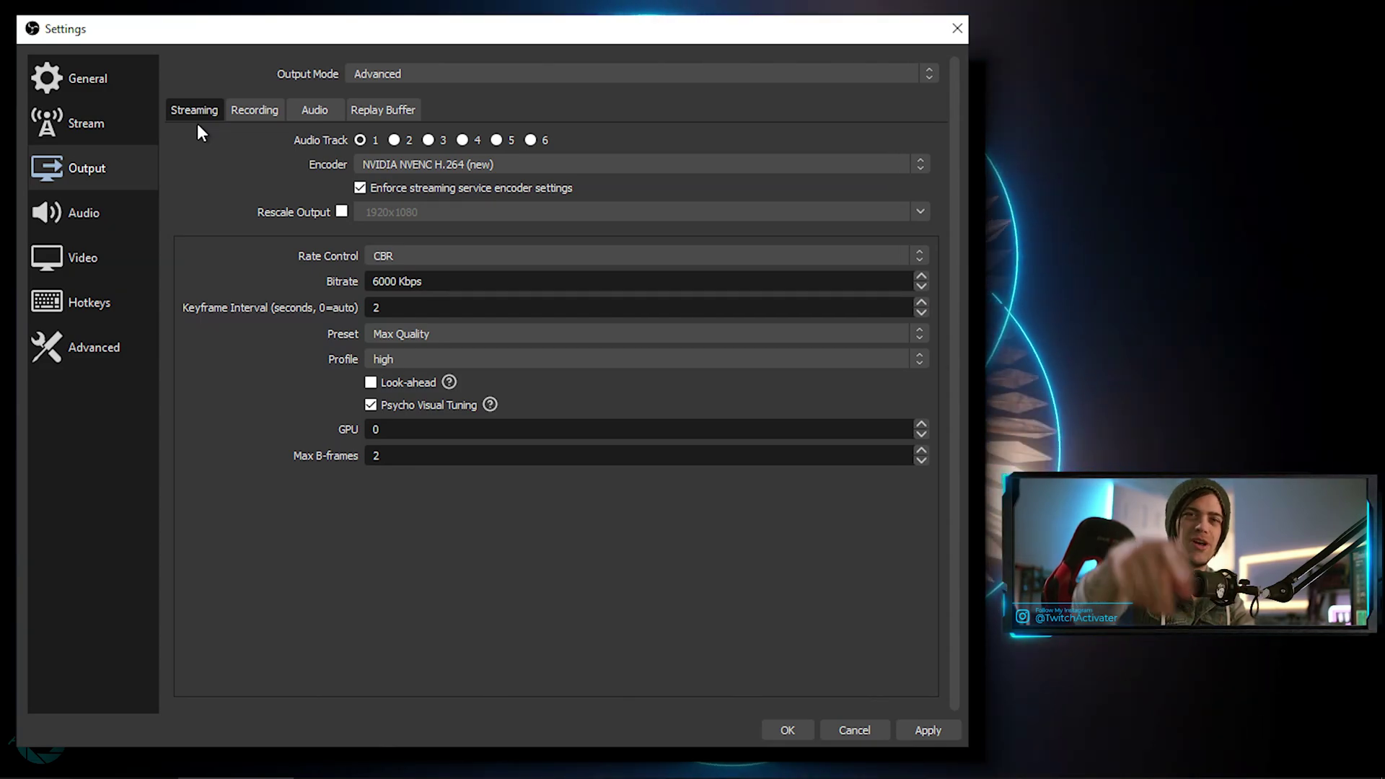
In the recording output settings, try flv and mp4 as the recording format
click(258, 112)
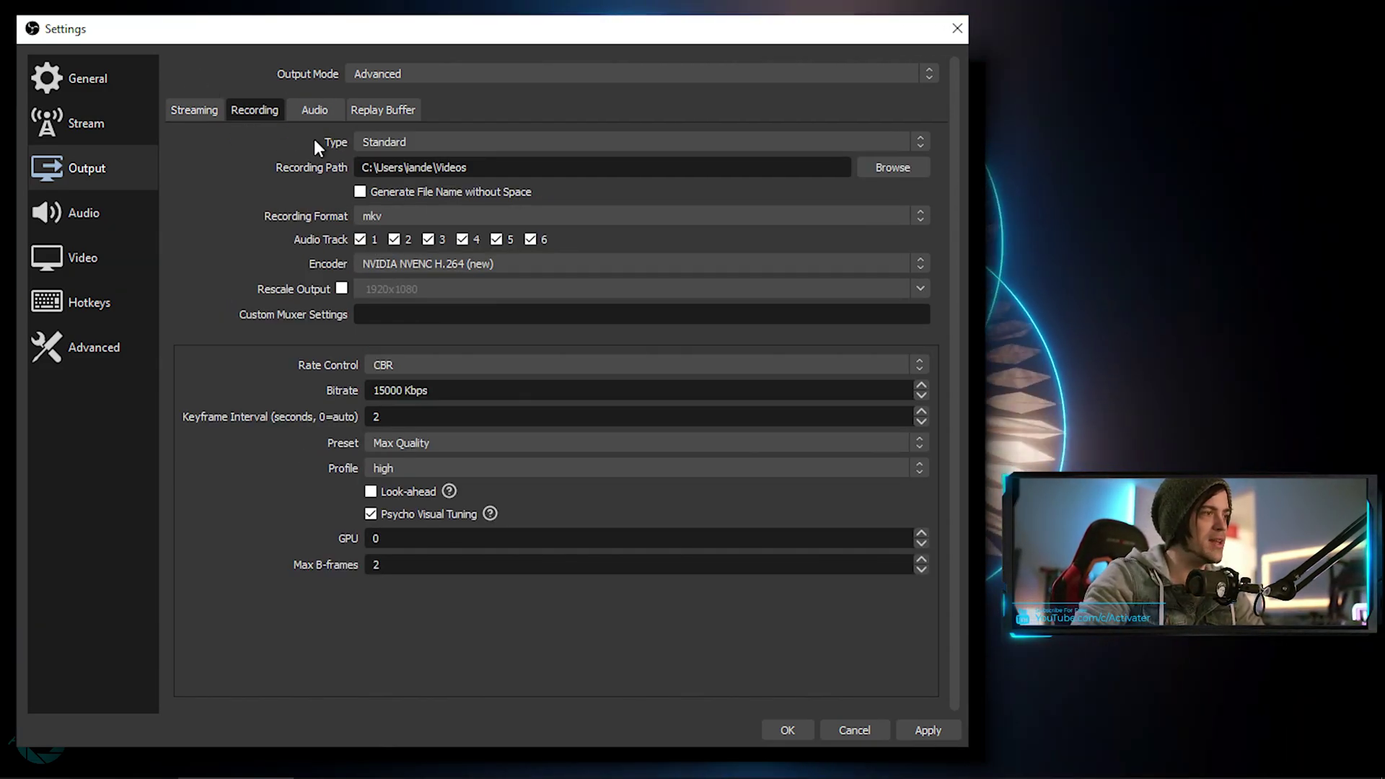
click(366, 214)
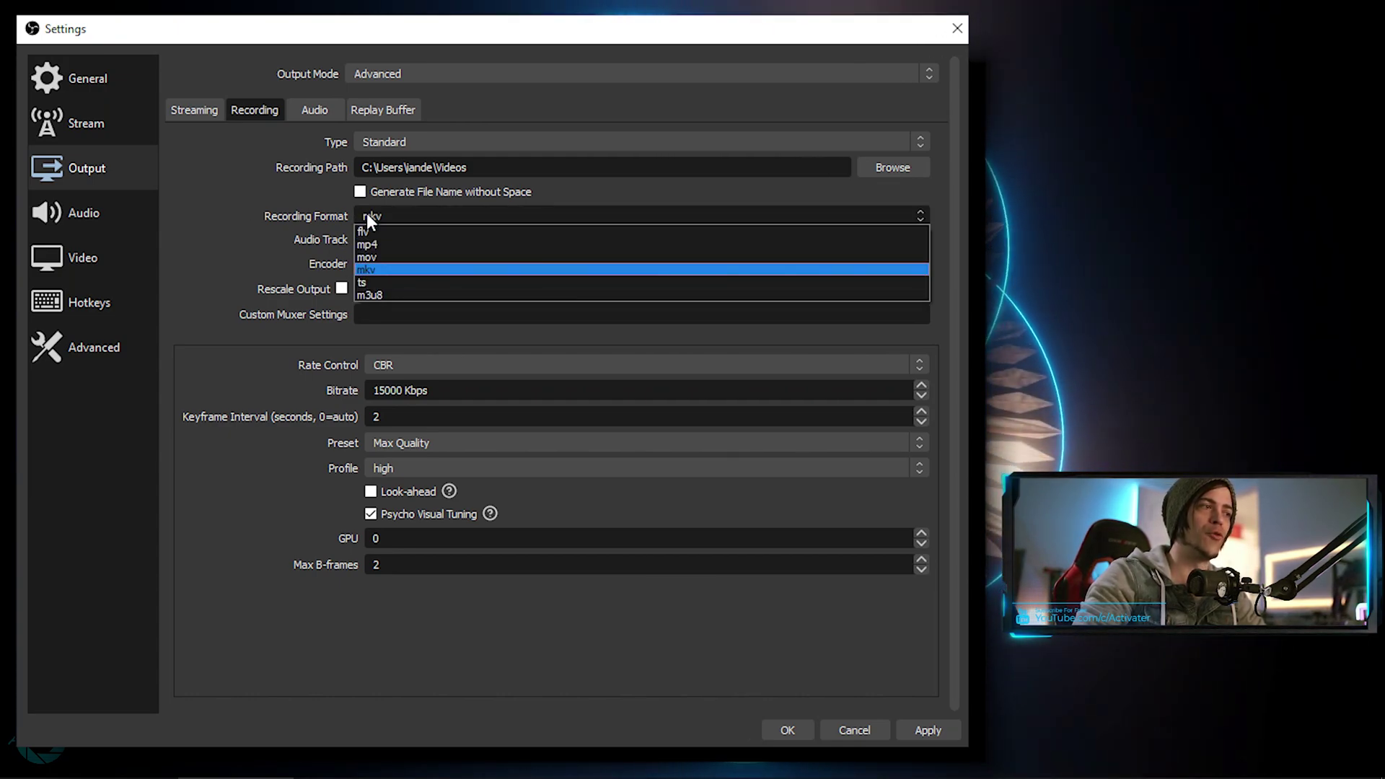
click(417, 228)
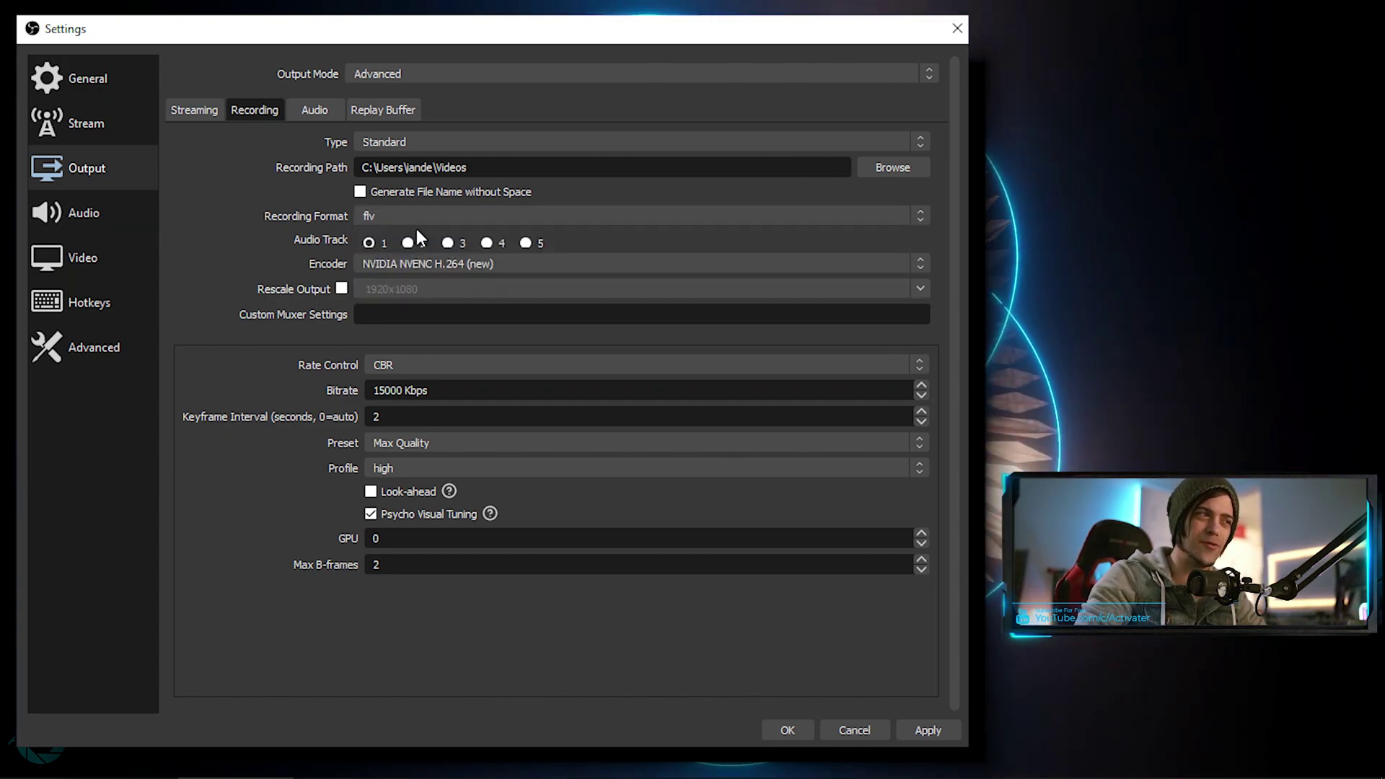
click(418, 218)
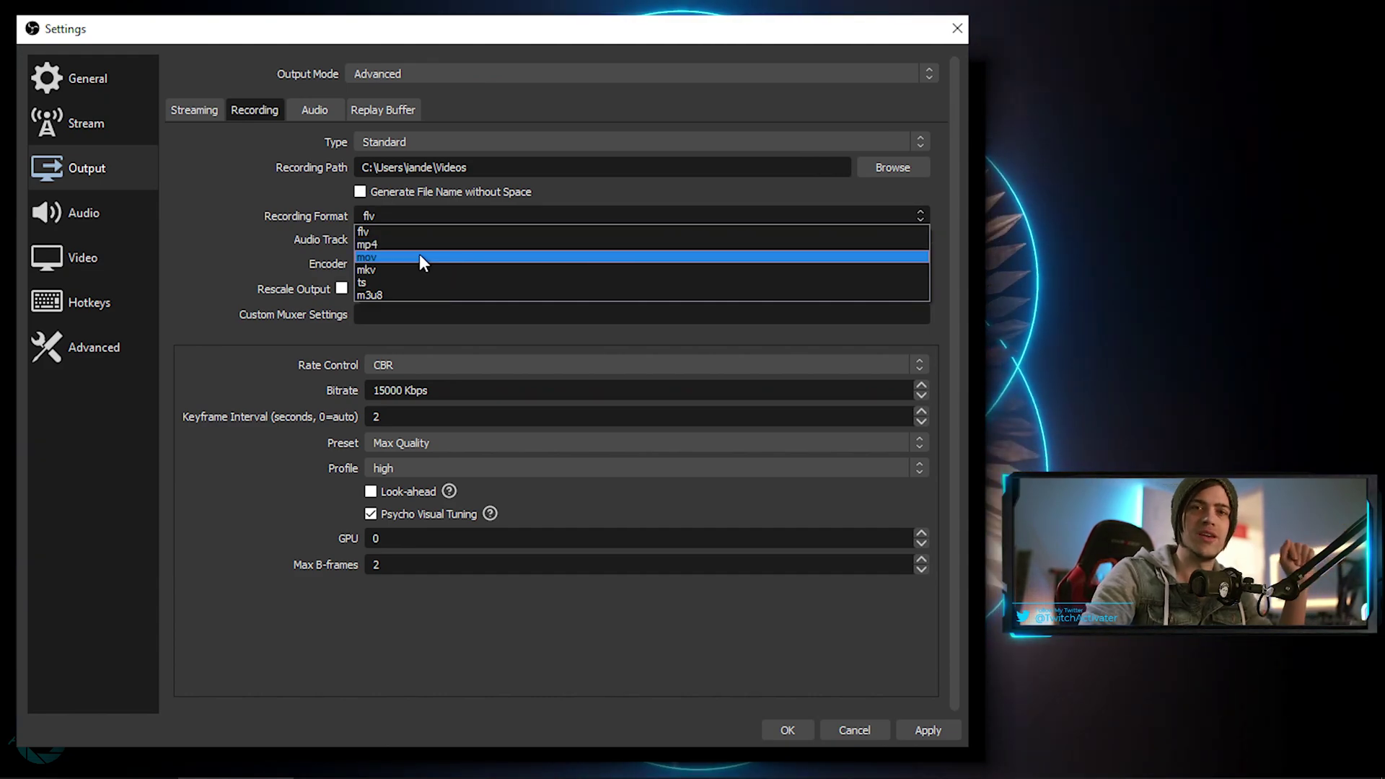
click(429, 244)
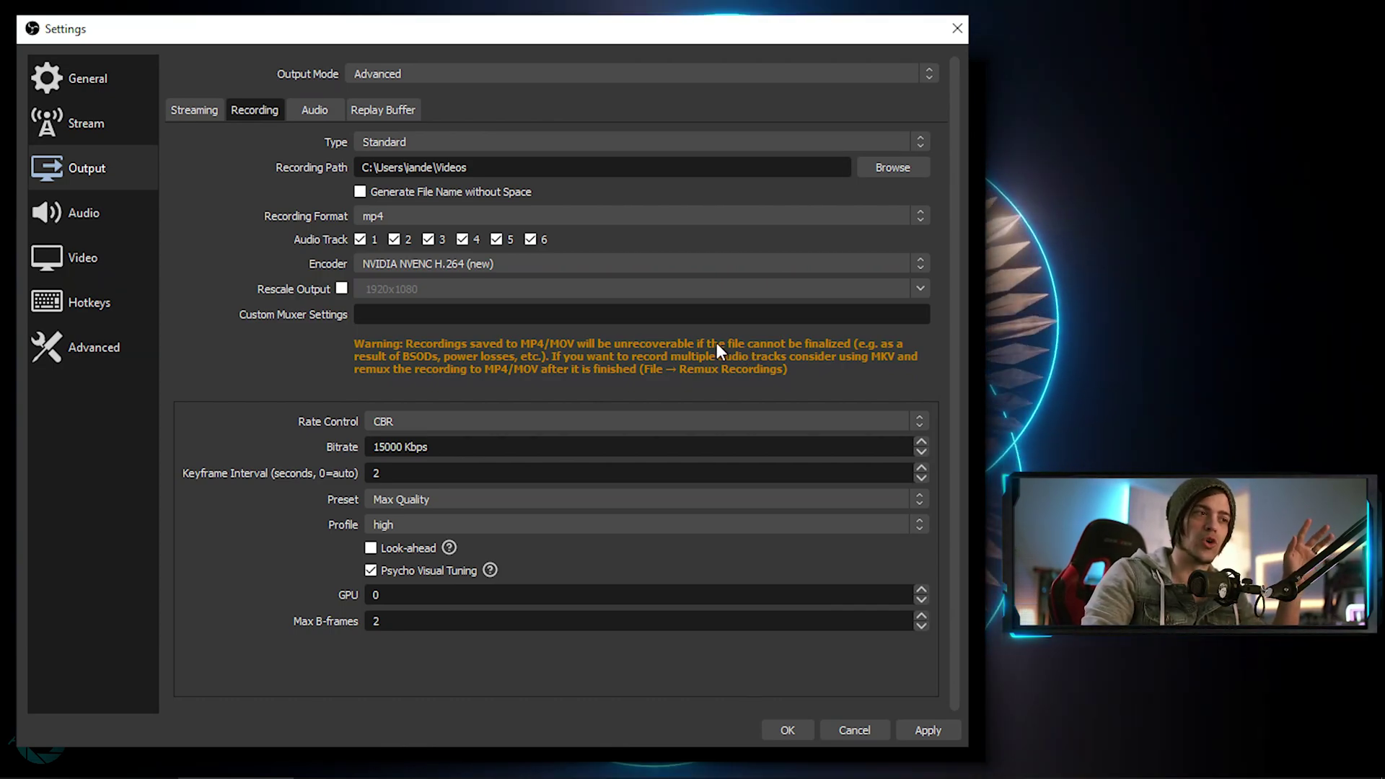
Set the recording format to mkv and enable audio tracks 1 through 6 for recording
click(401, 218)
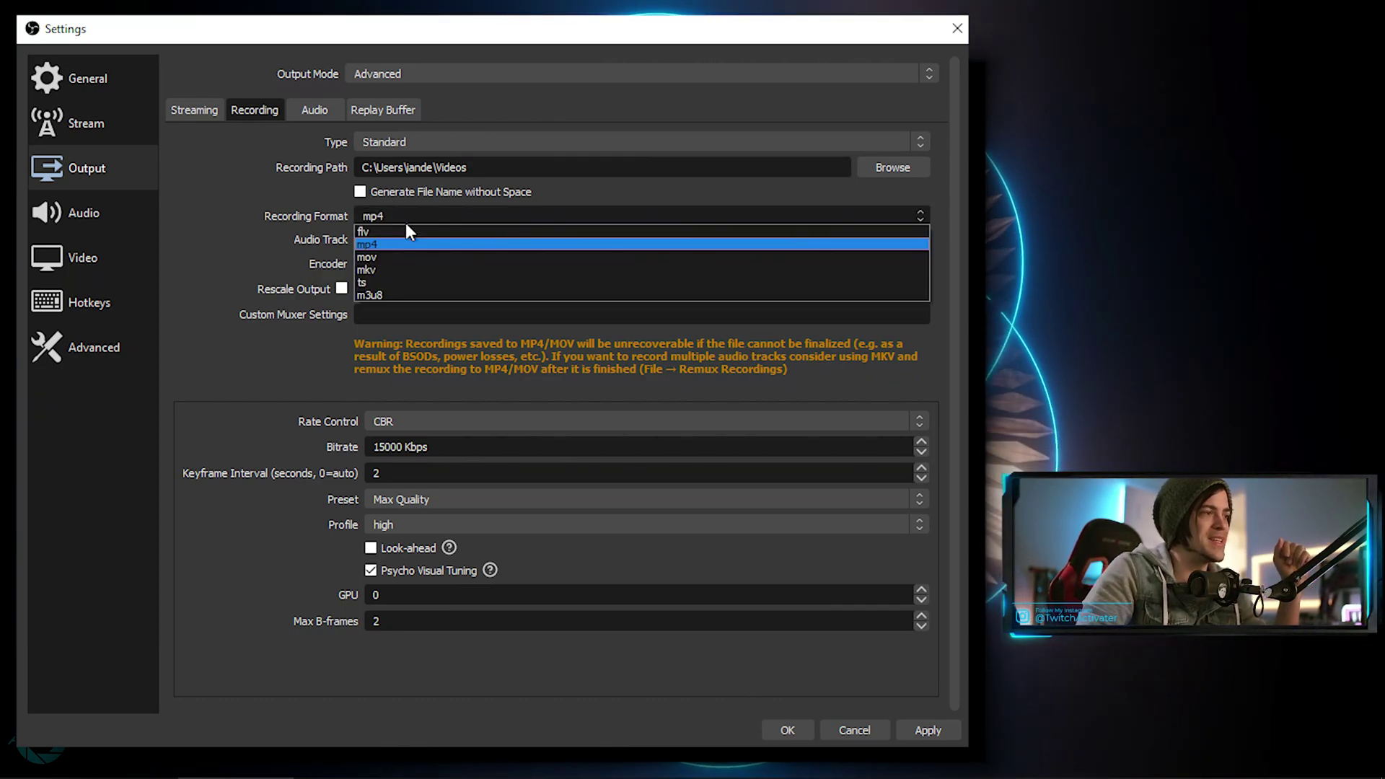
click(395, 263)
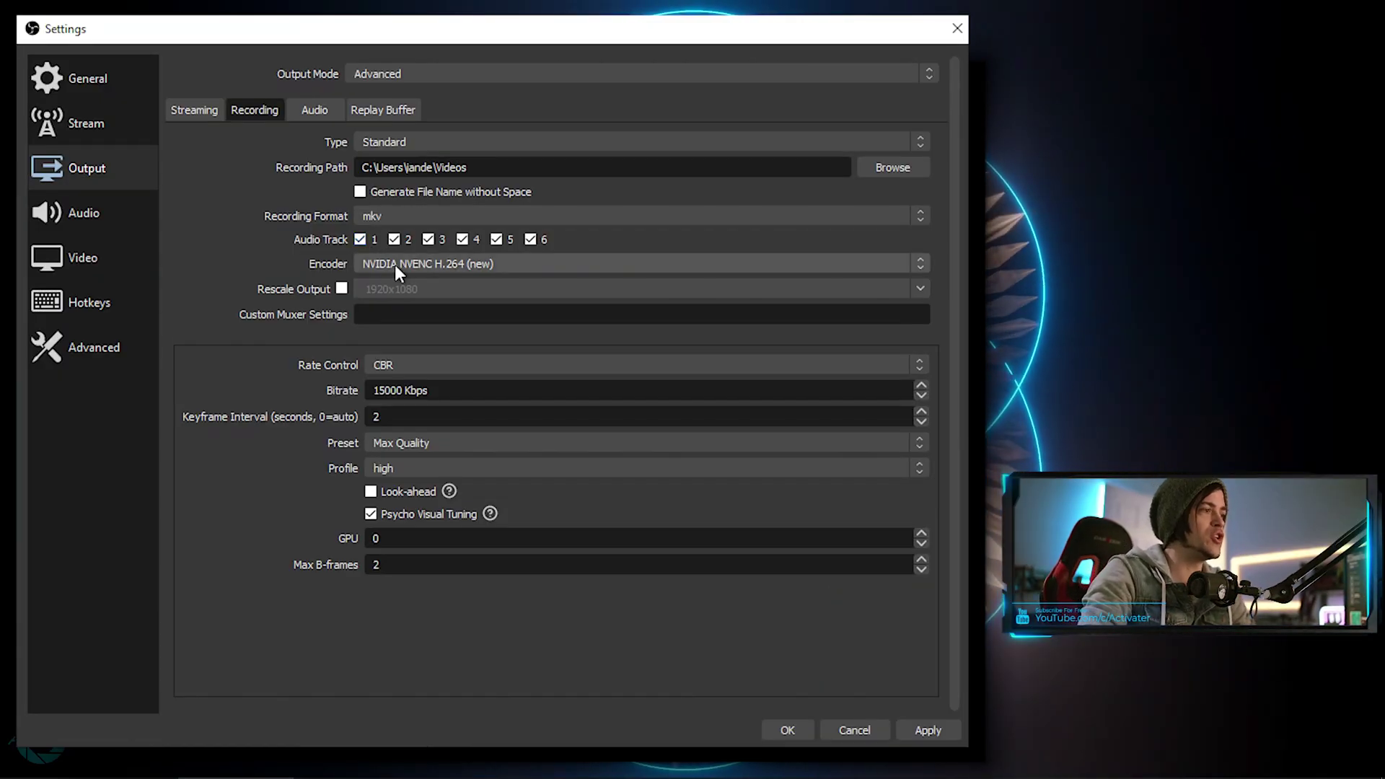
click(453, 212)
click(445, 268)
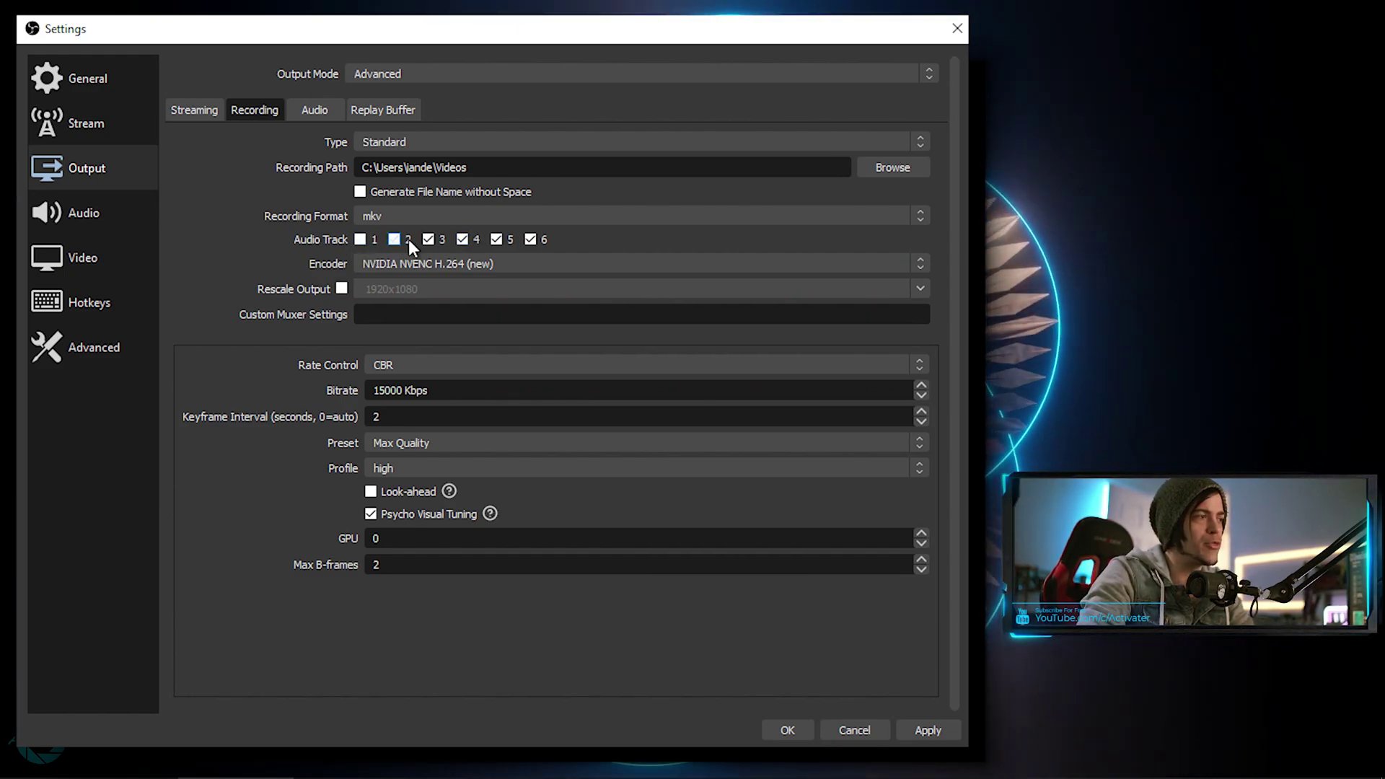
click(524, 239)
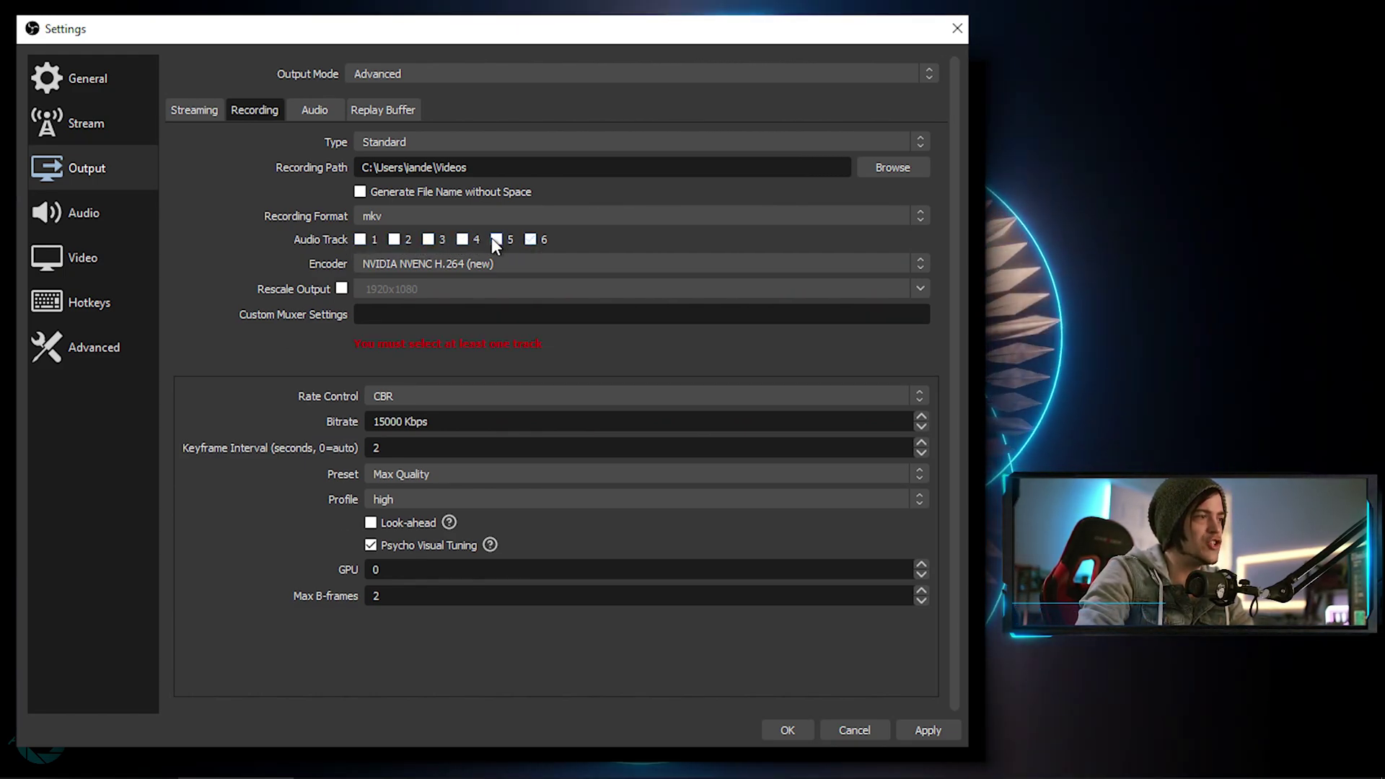
click(494, 239)
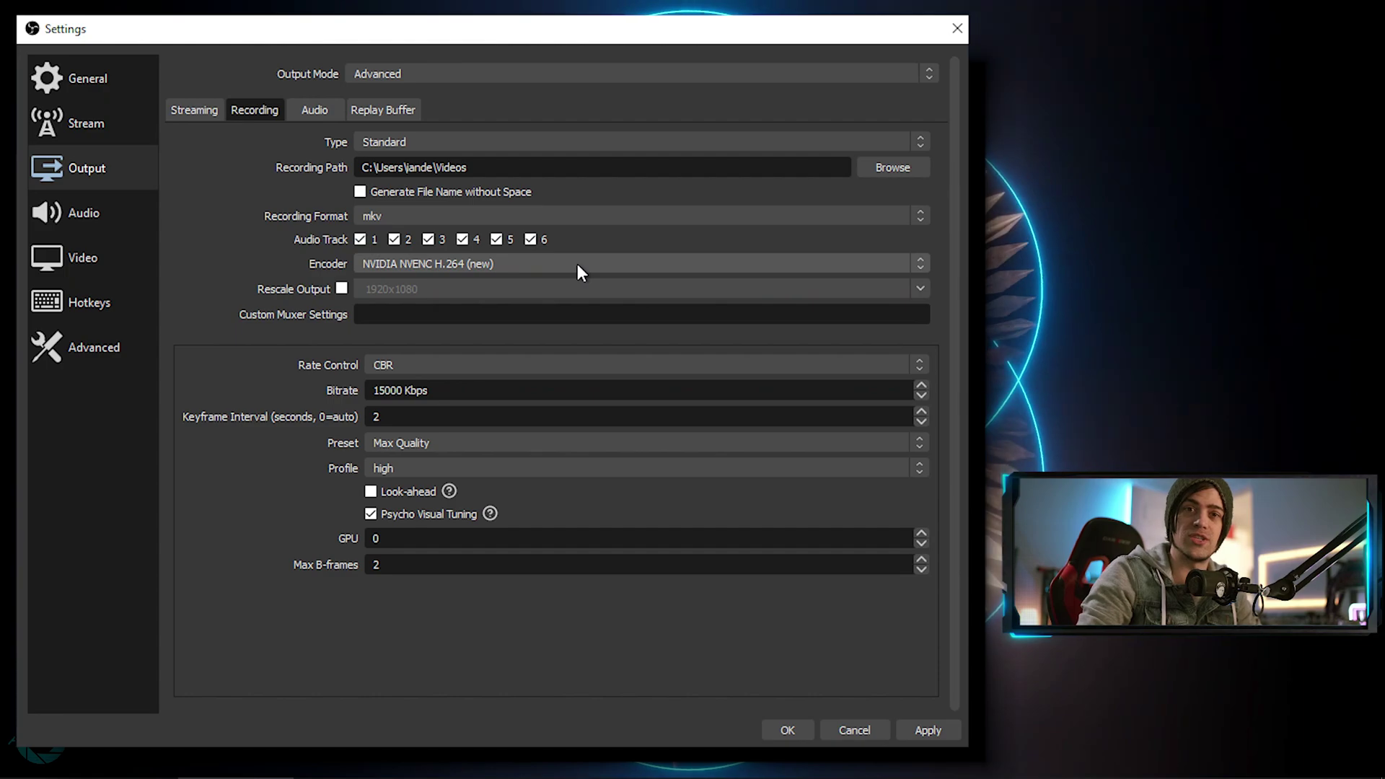
Review the names and bitrates of the six audio tracks, and save the output settings
click(316, 112)
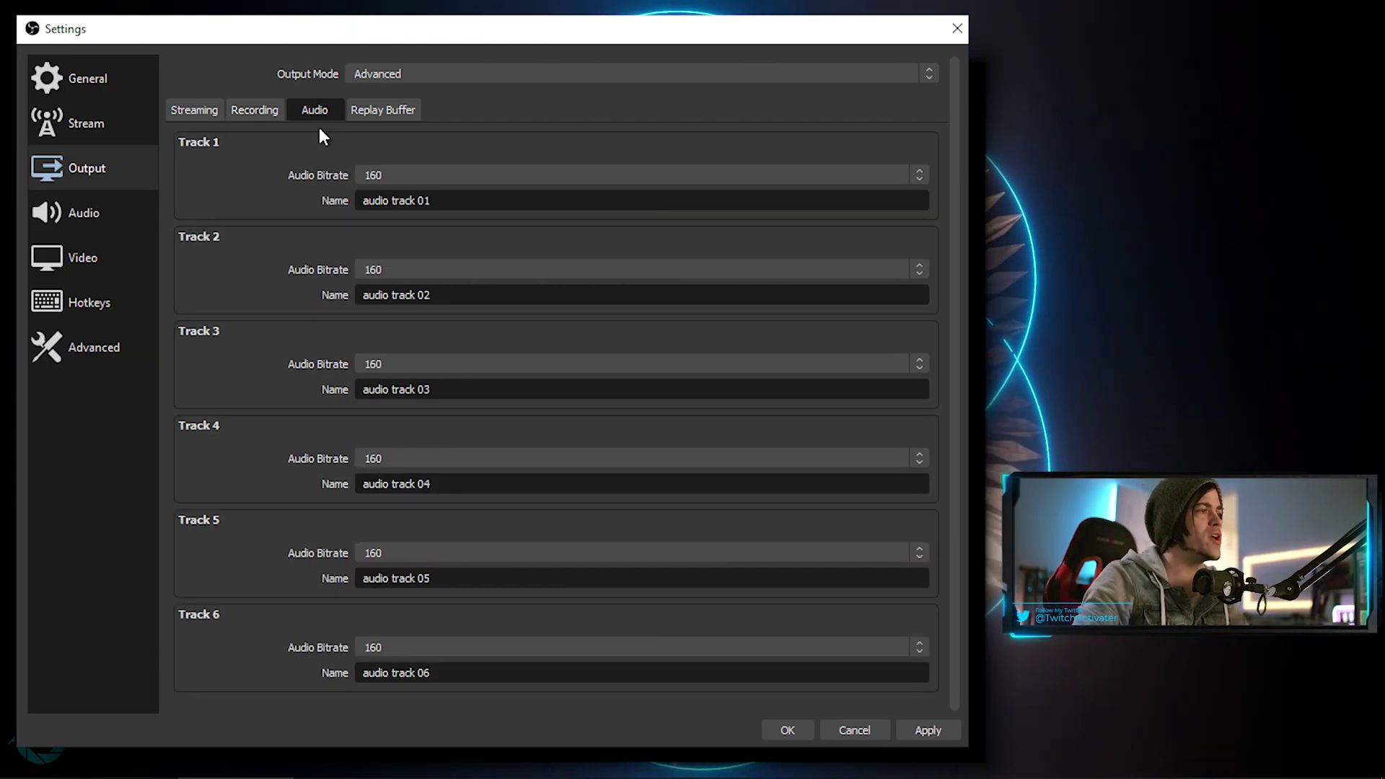
click(448, 201)
click(464, 389)
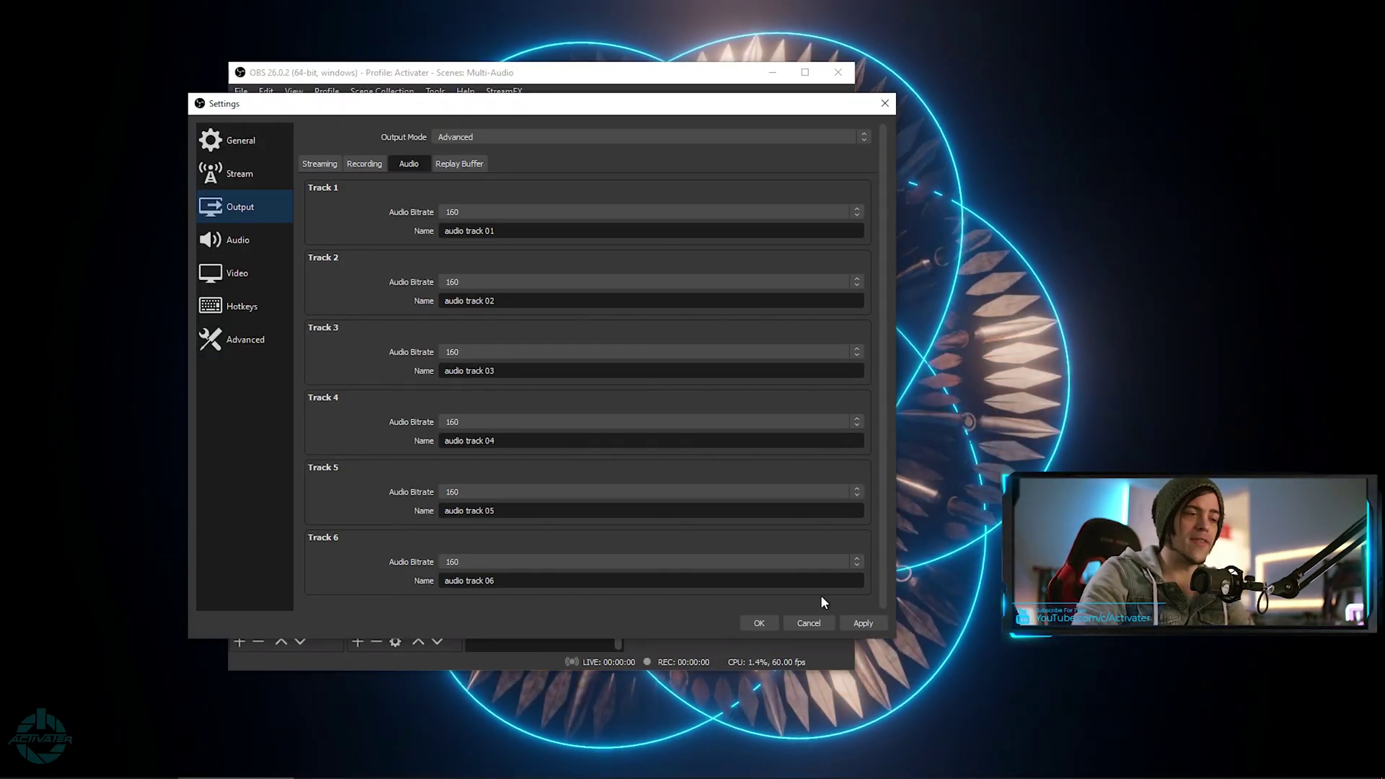
click(928, 730)
click(755, 620)
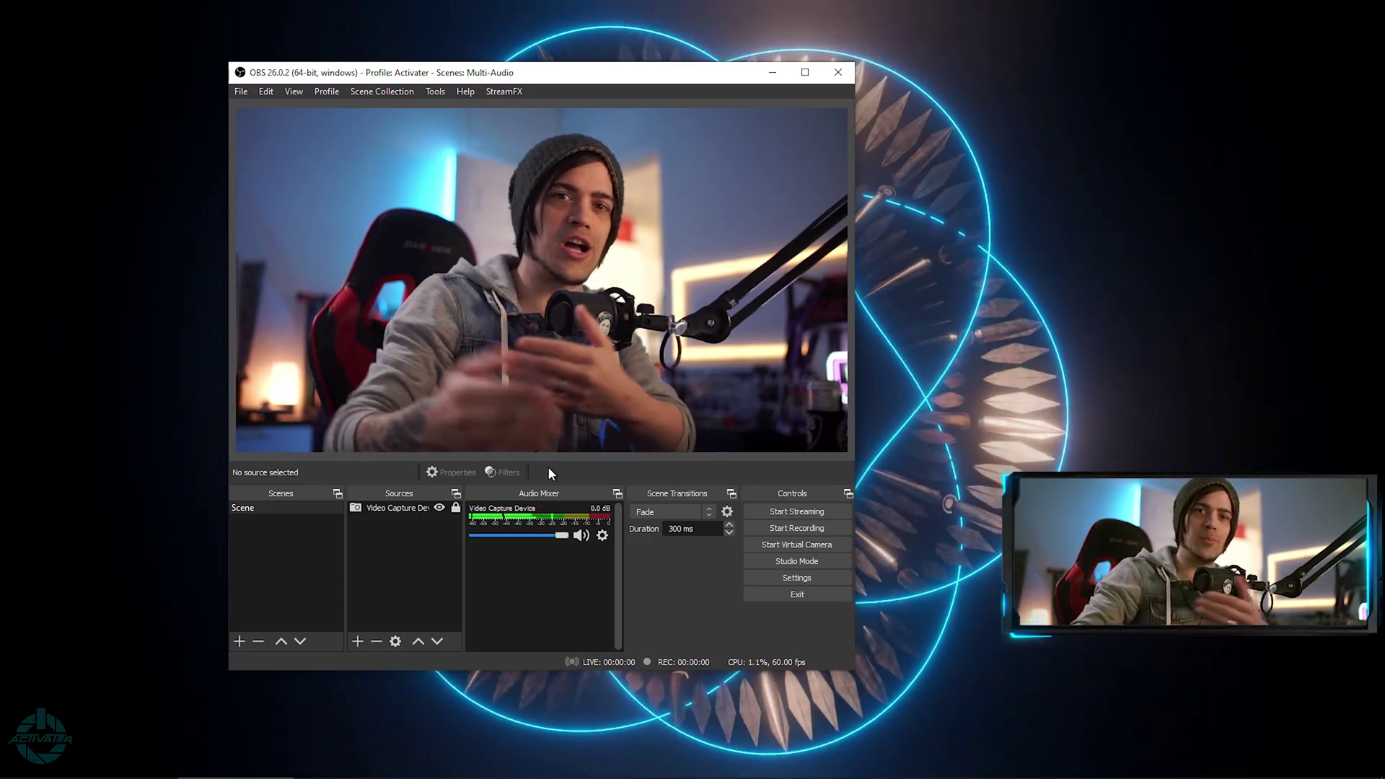
Add a new Audio Output Capture source named "Music" to the scene
click(393, 531)
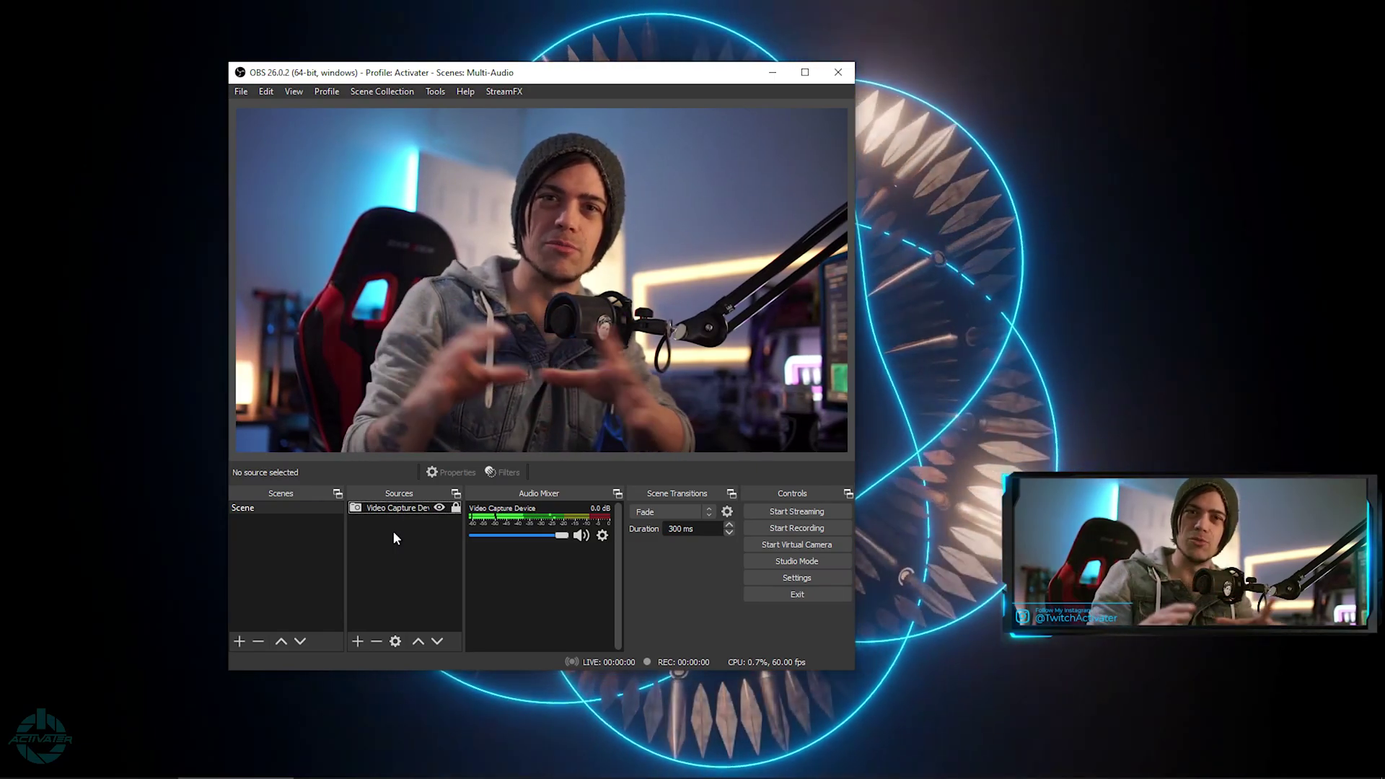
right_click(429, 564)
mouse_move(458, 568)
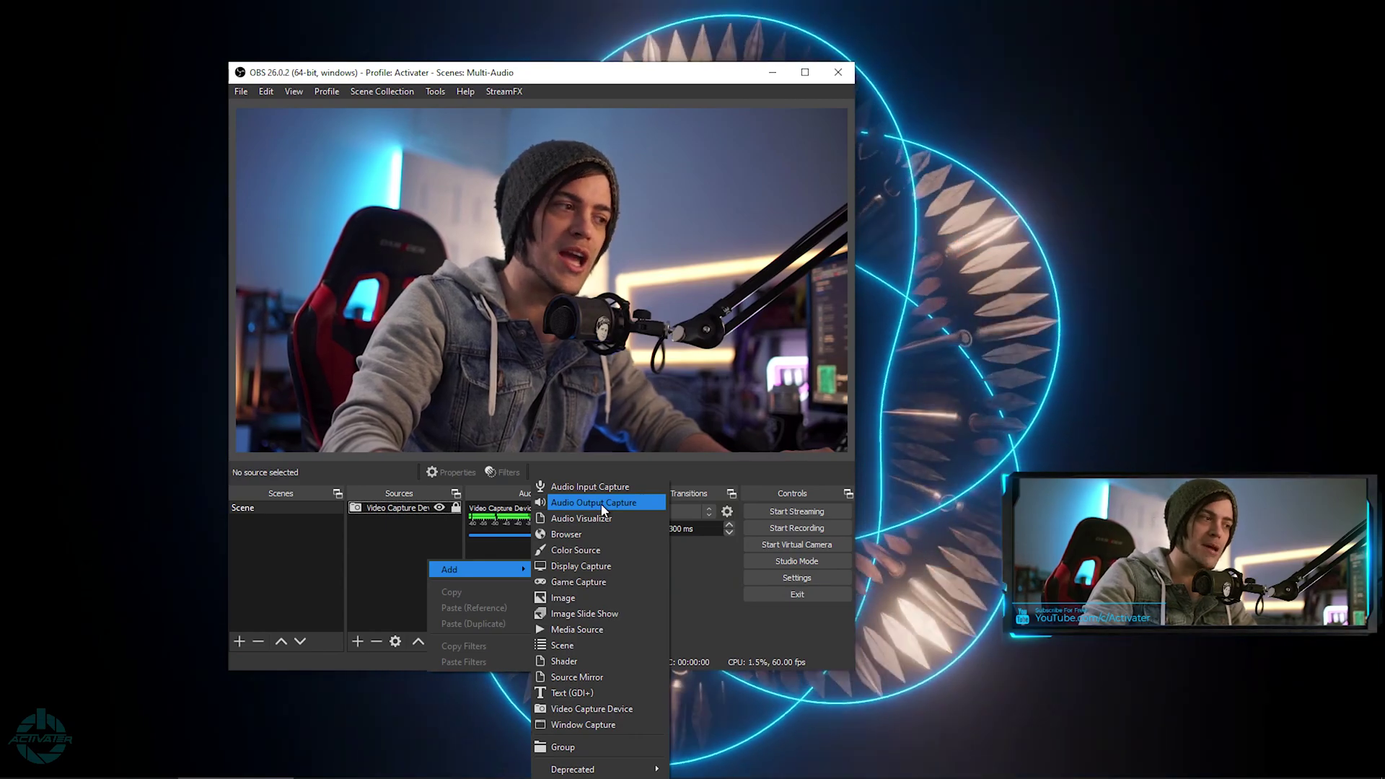
click(603, 510)
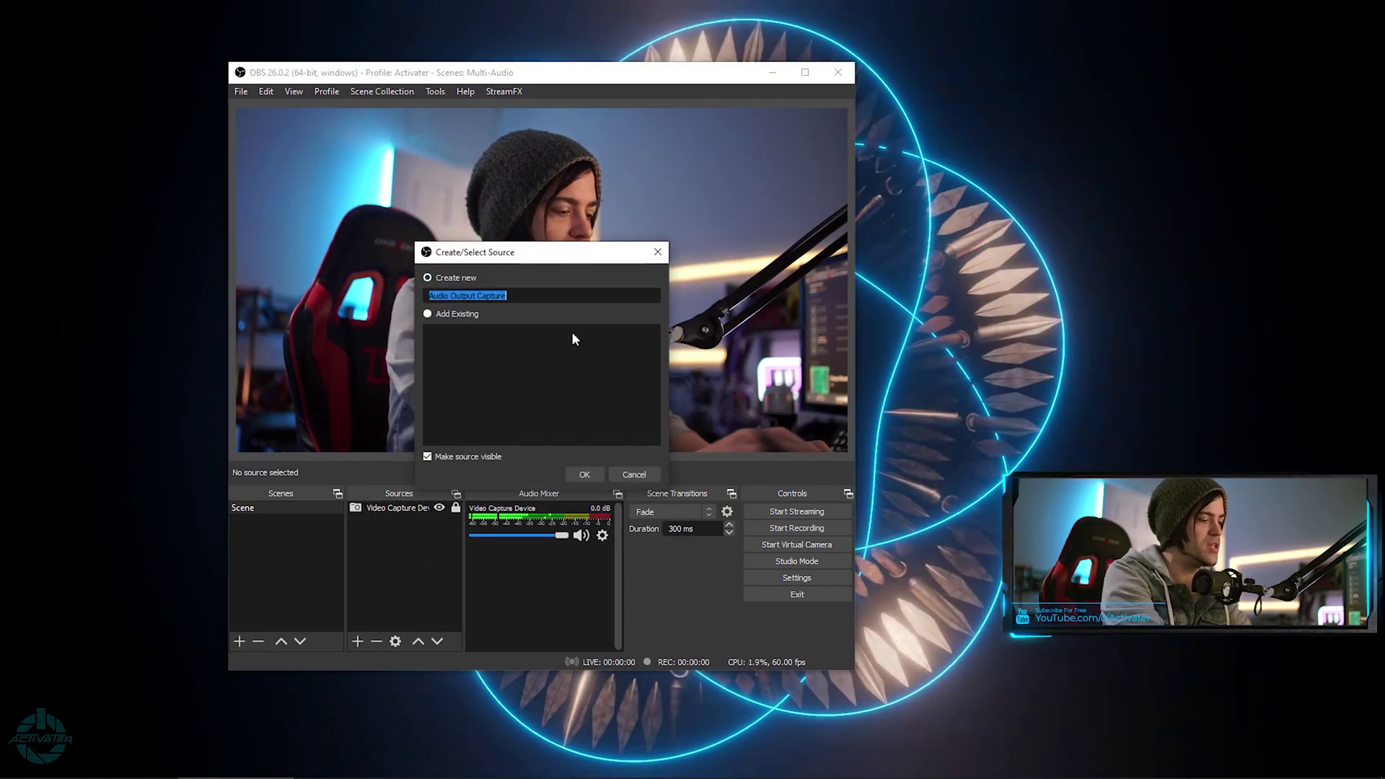
text(Music)
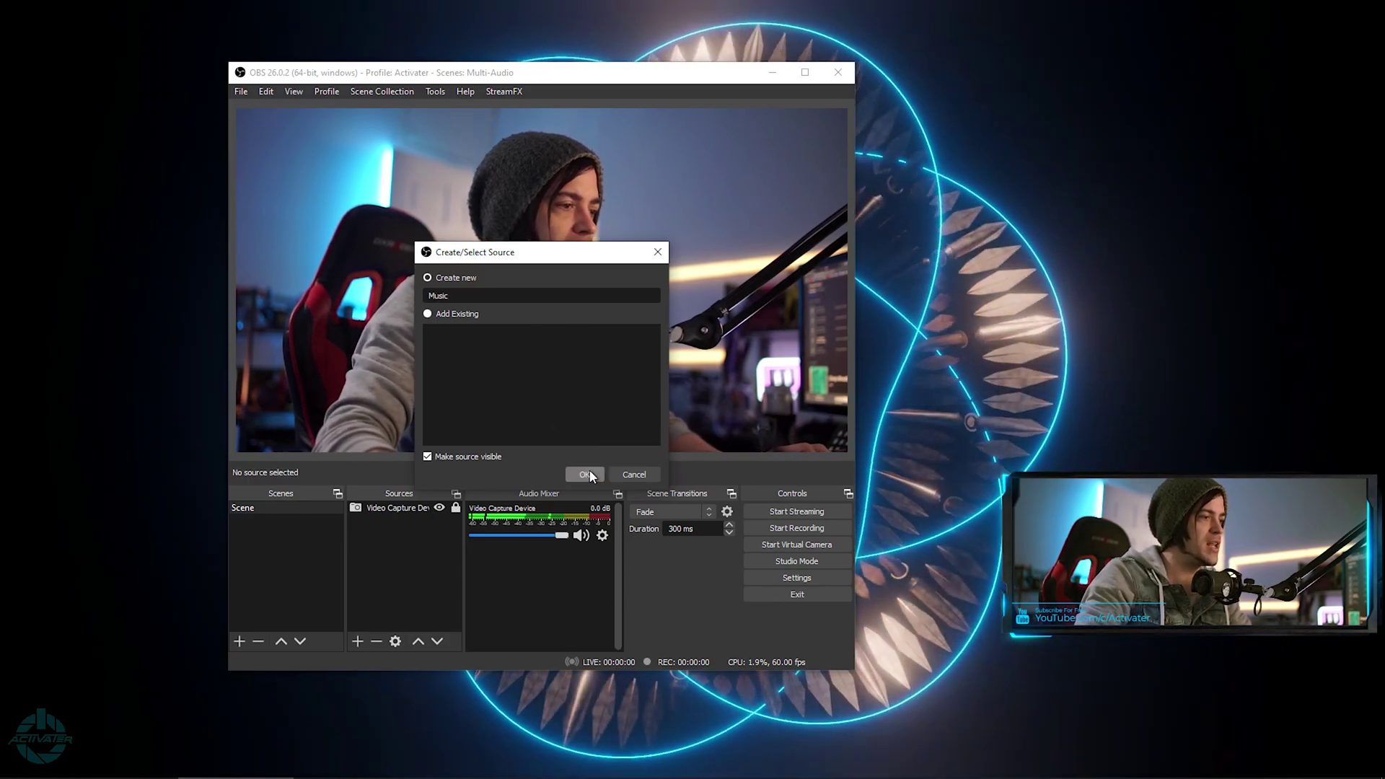
click(584, 474)
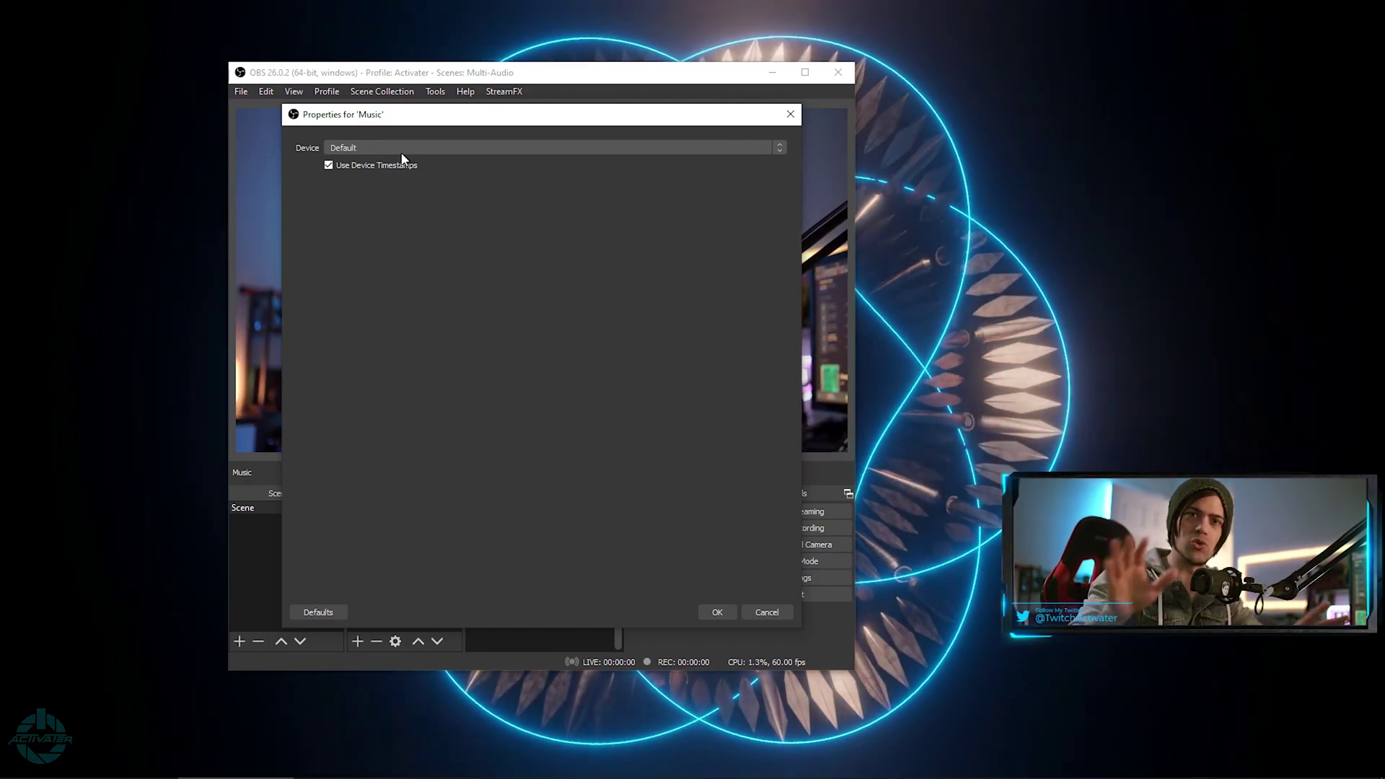
Set the Music source's device to Music (3- TC-Helicon GoXLR) and confirm its properties
click(415, 152)
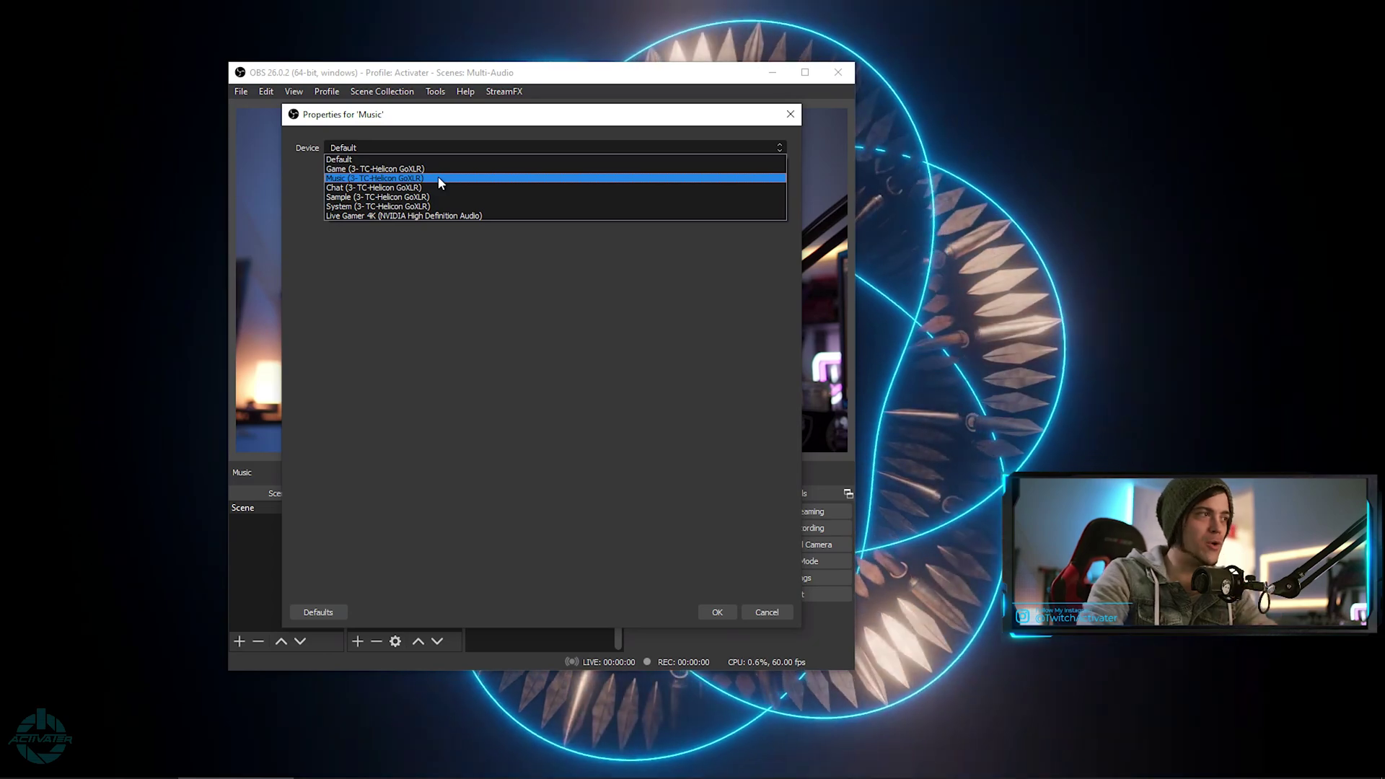
click(438, 178)
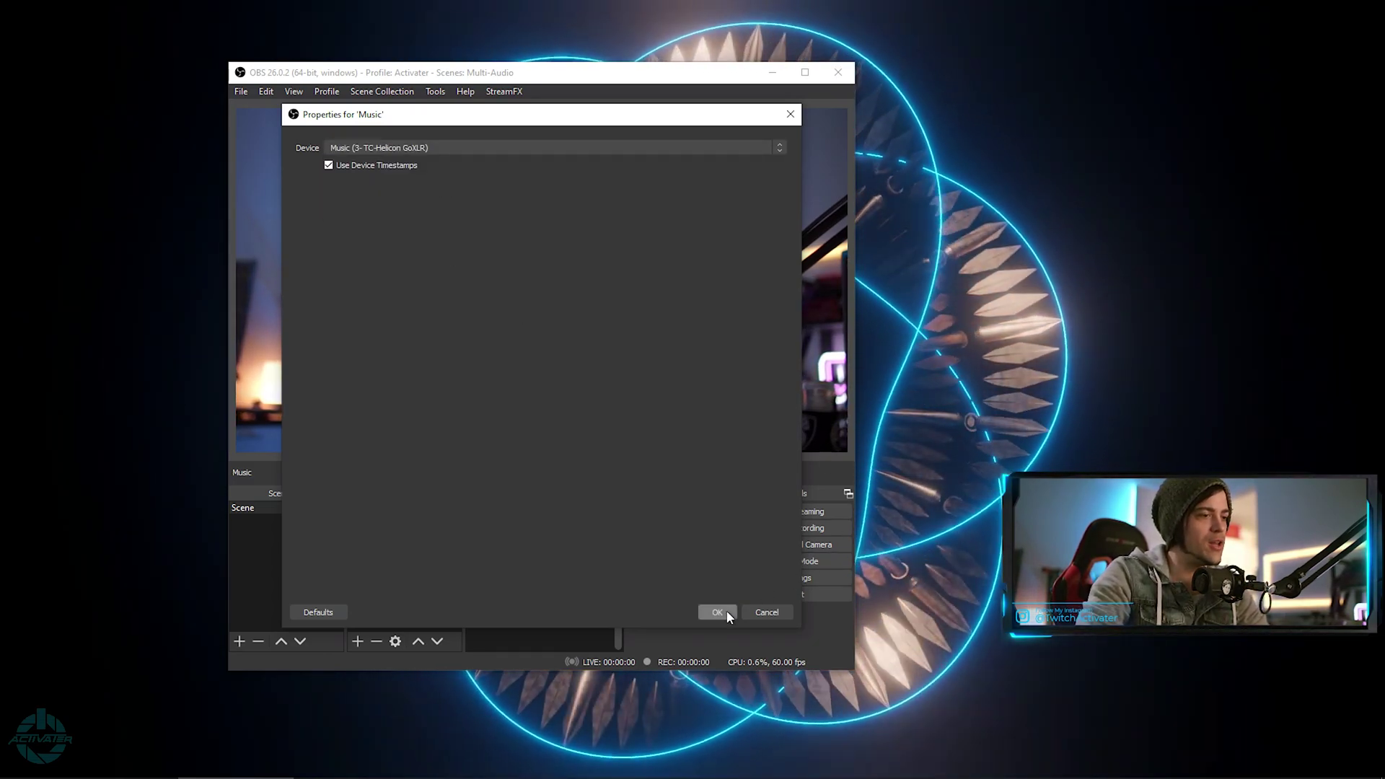
click(717, 612)
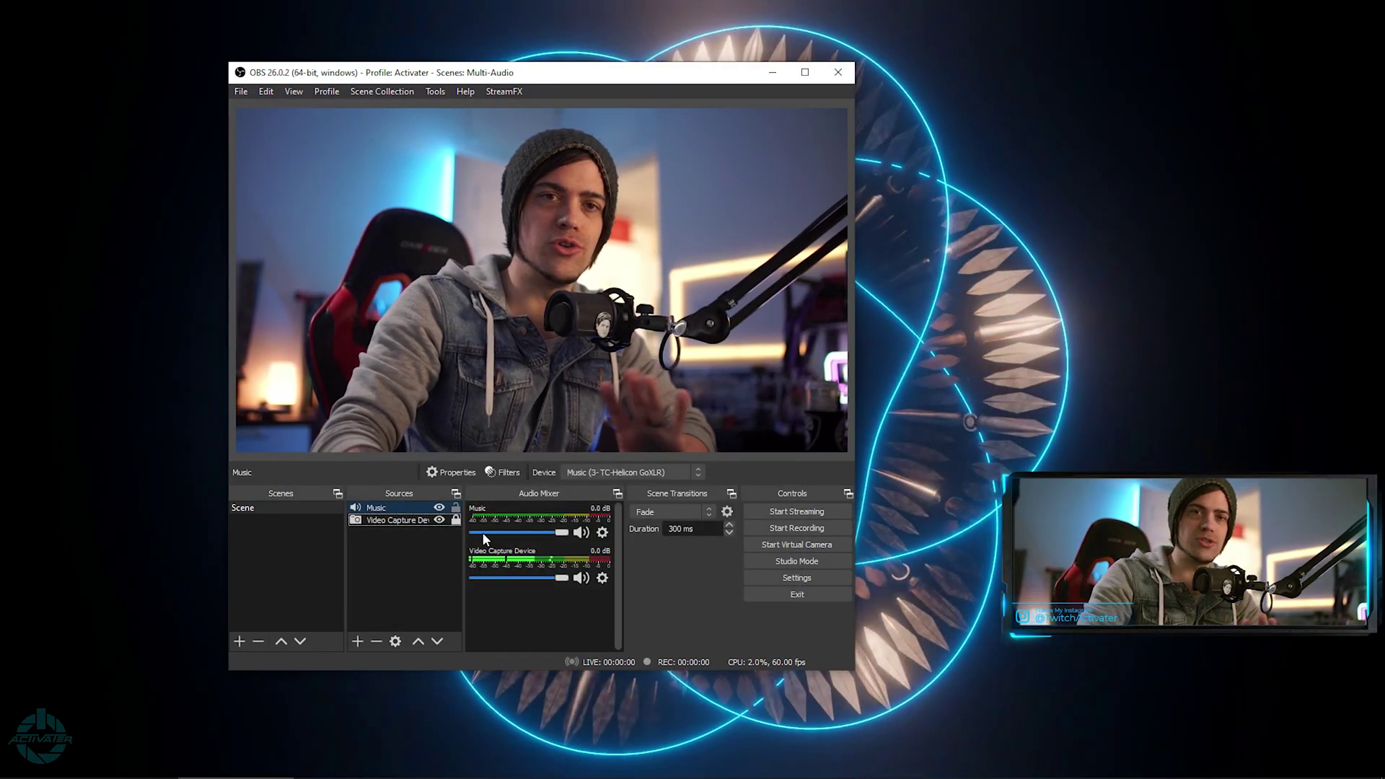
Add a new Audio Output Capture source named "Discord / Chat" to the scene
right_click(424, 570)
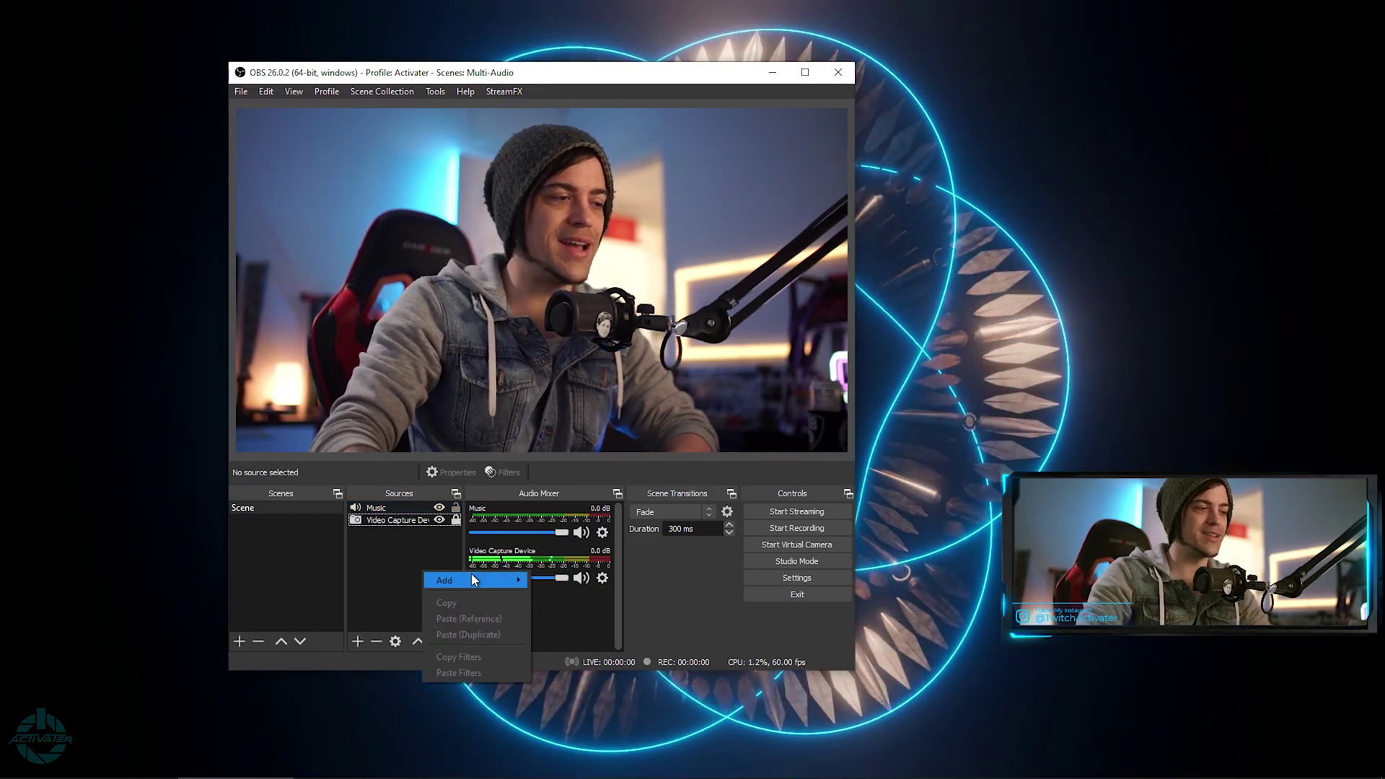
mouse_move(470, 578)
click(581, 509)
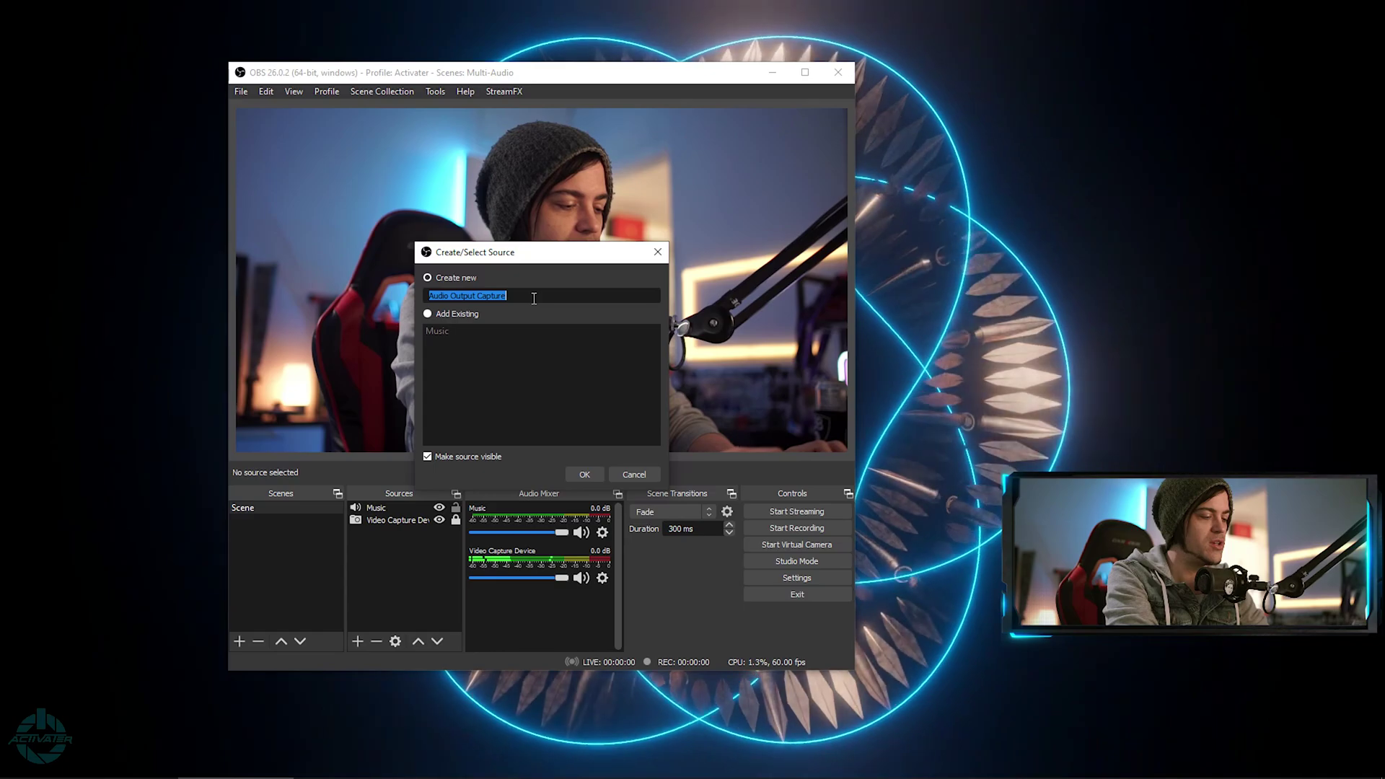
text(Discord / Chat)
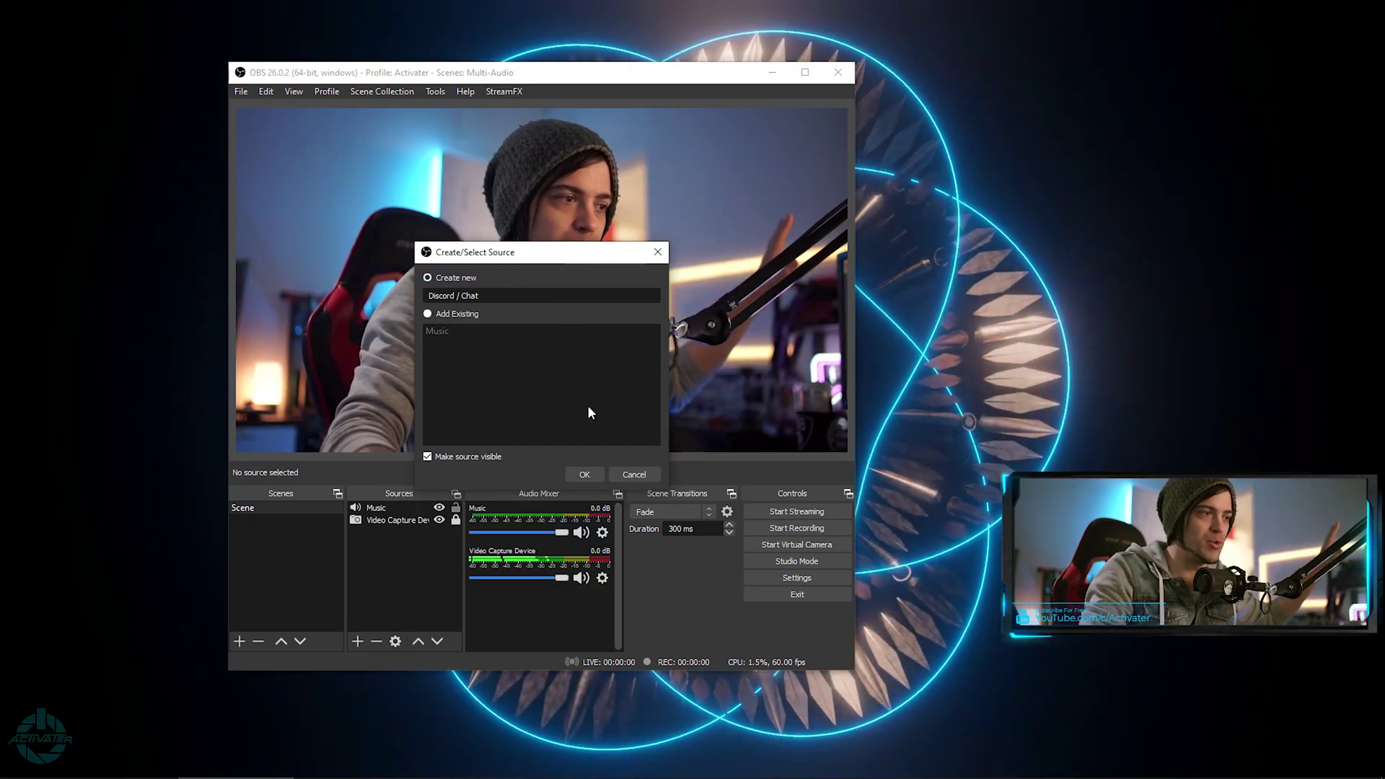
click(584, 474)
Set the Discord / Chat source's device to Chat (3- TC-Helicon GoXLR) and confirm its properties
click(433, 148)
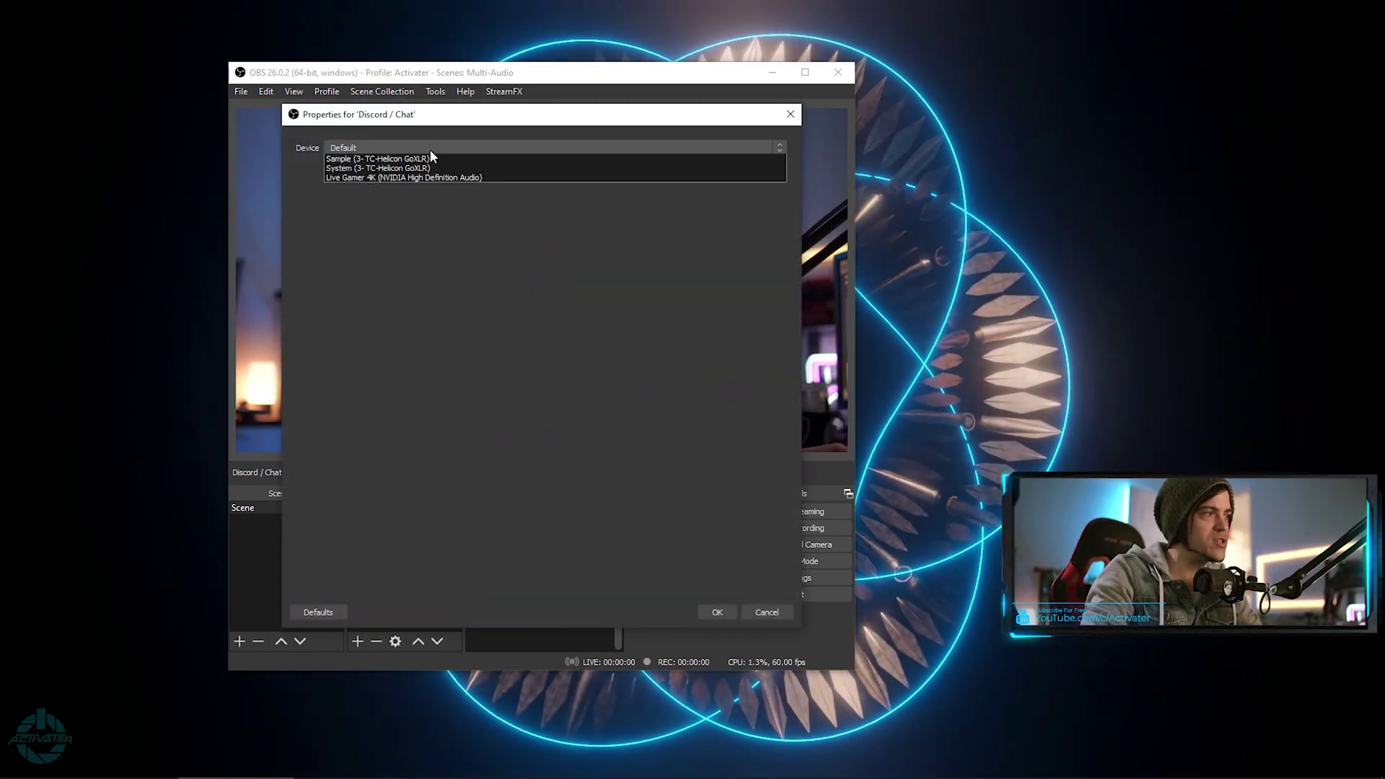
click(401, 195)
click(718, 612)
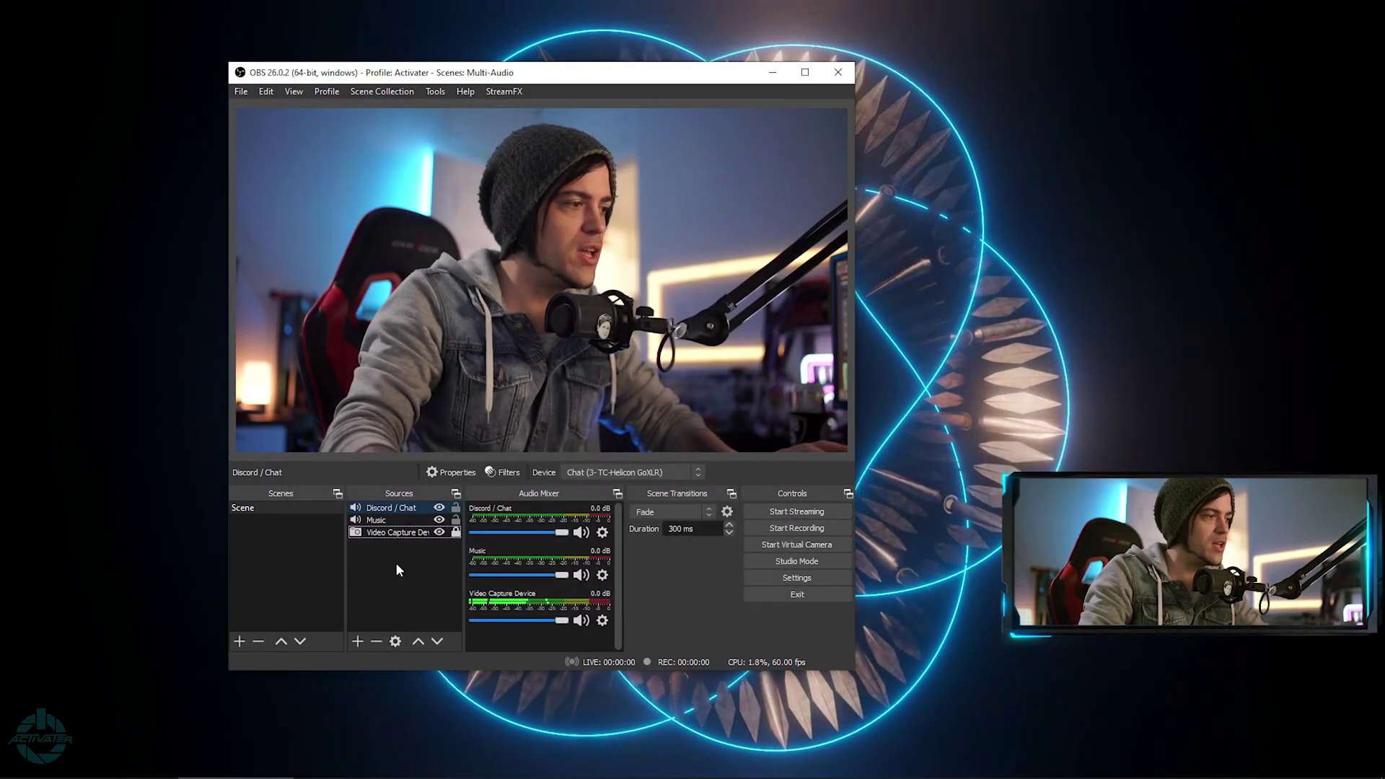
Add a new Audio Output Capture source named "Gameplay / Desktop" to the scene
right_click(398, 565)
mouse_move(459, 572)
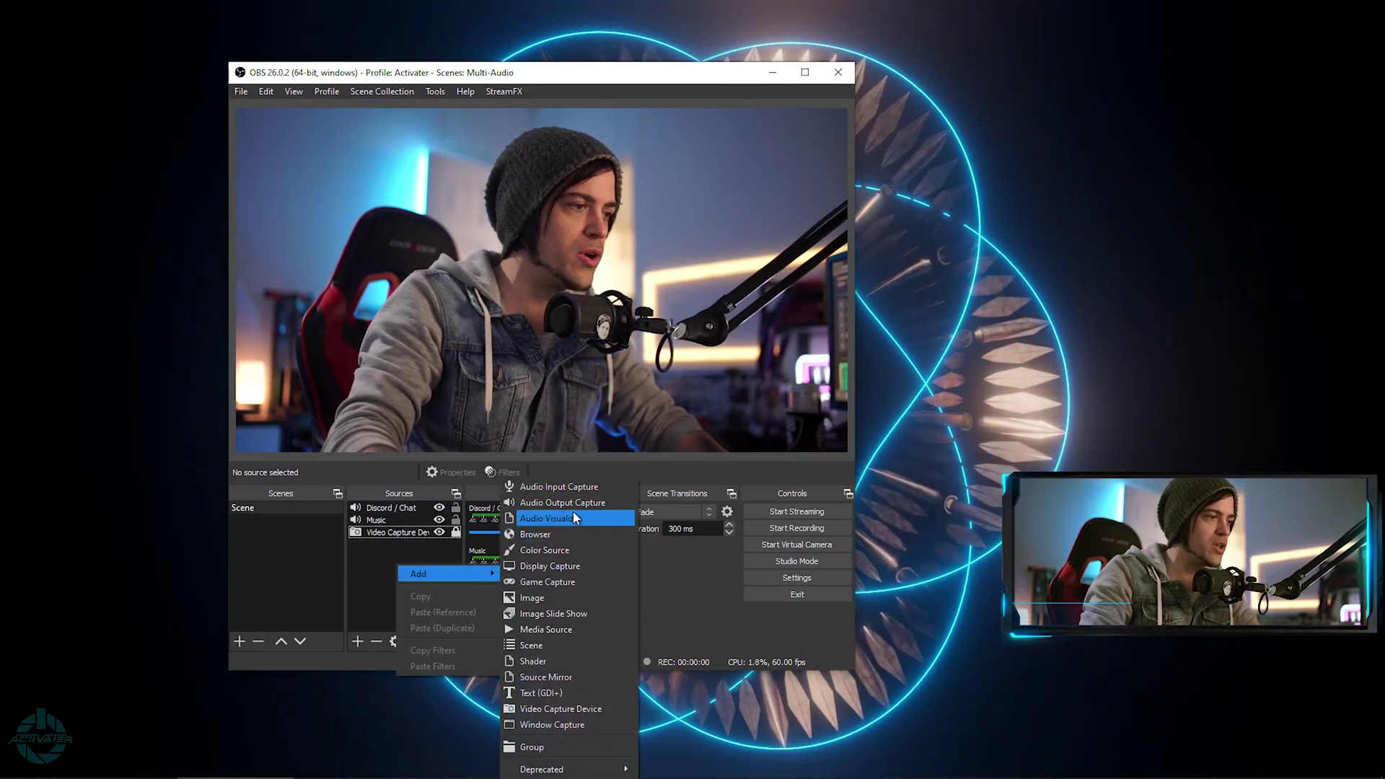
click(573, 502)
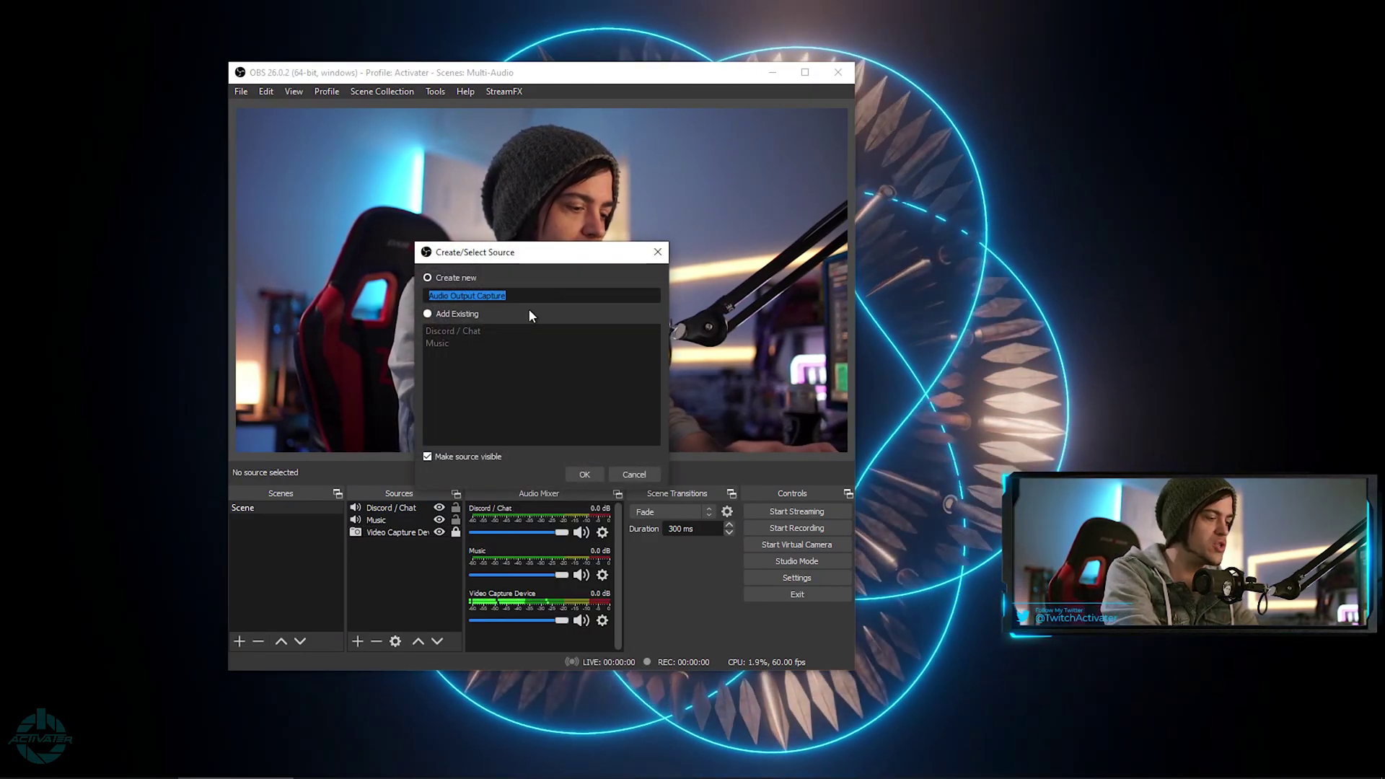
text(Gameplayu)
key(BackSpace)
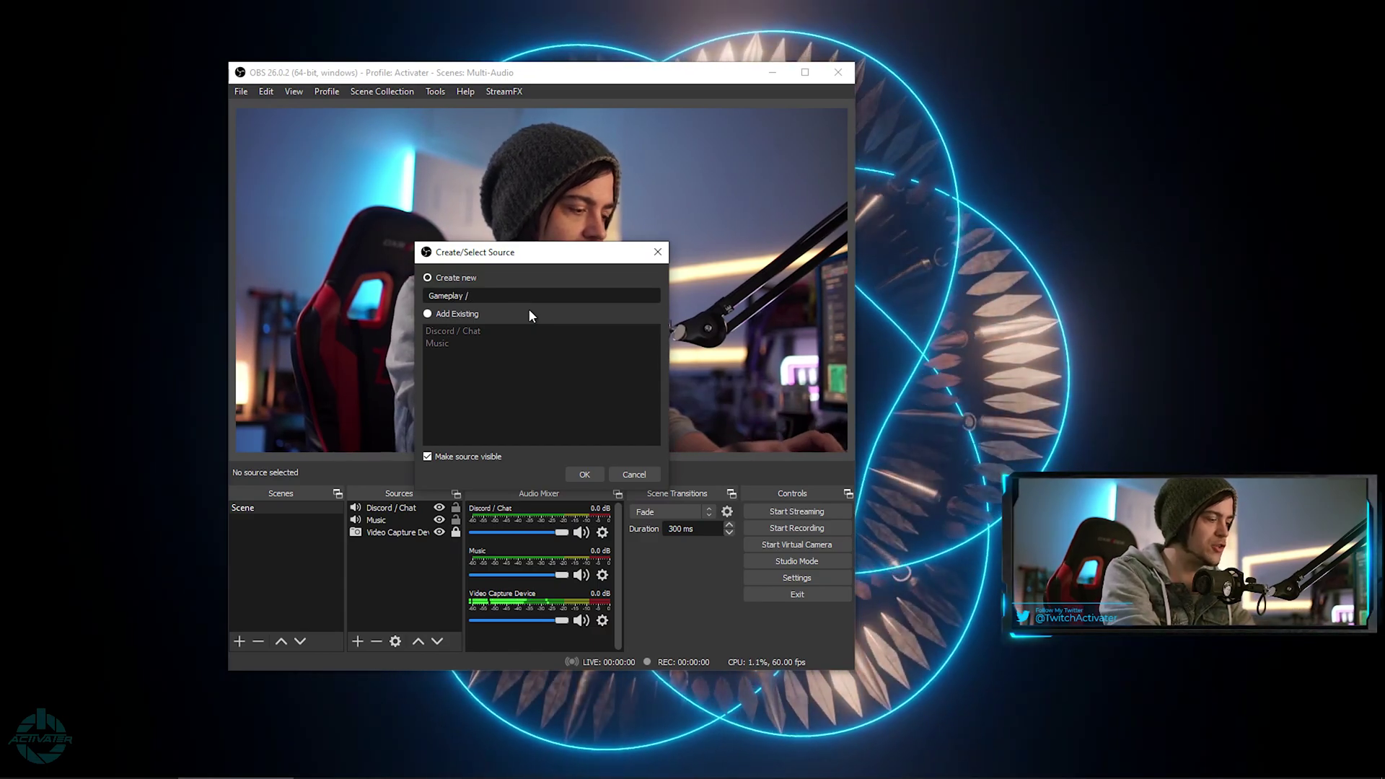
text(/ Desktop)
click(596, 473)
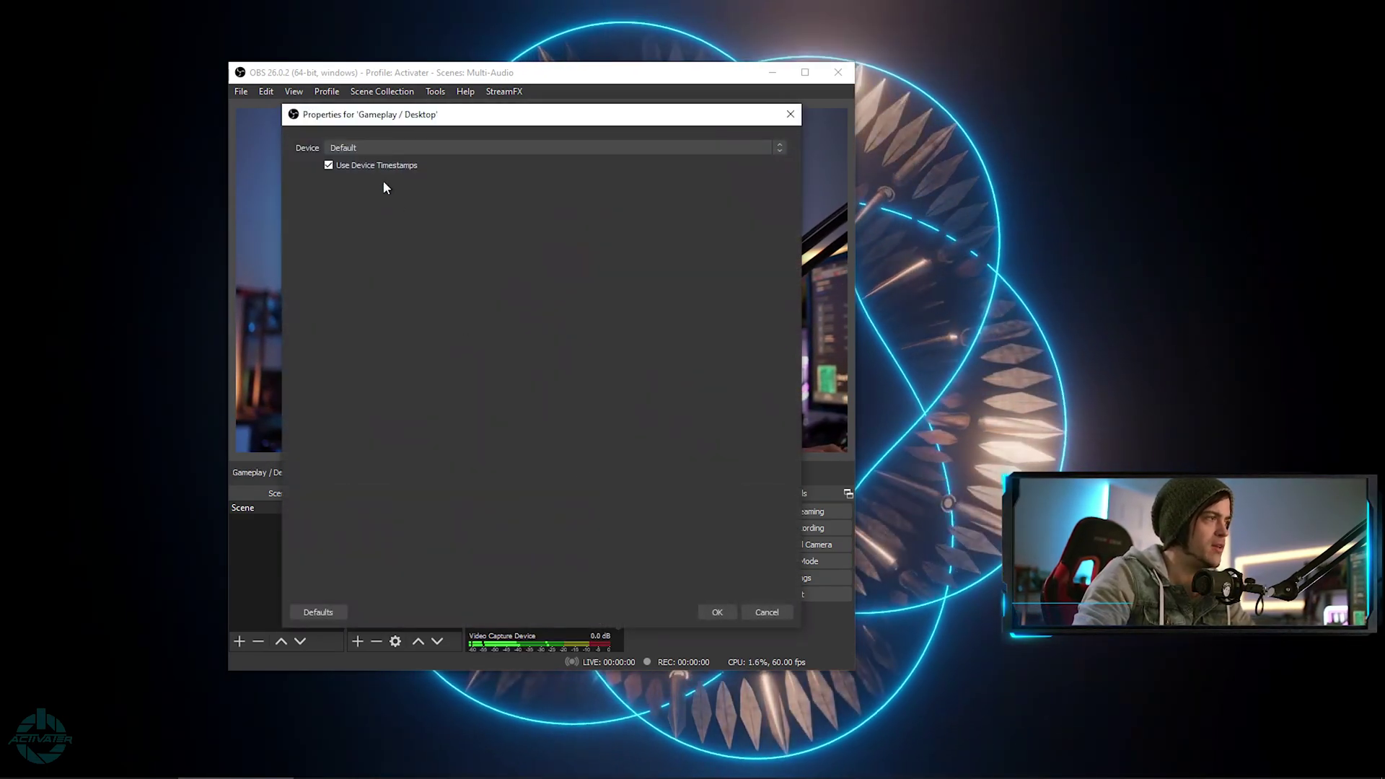
Set the Gameplay / Desktop source's device to System (3- TC-Helicon GoXLR) and confirm its properties
click(377, 147)
click(387, 207)
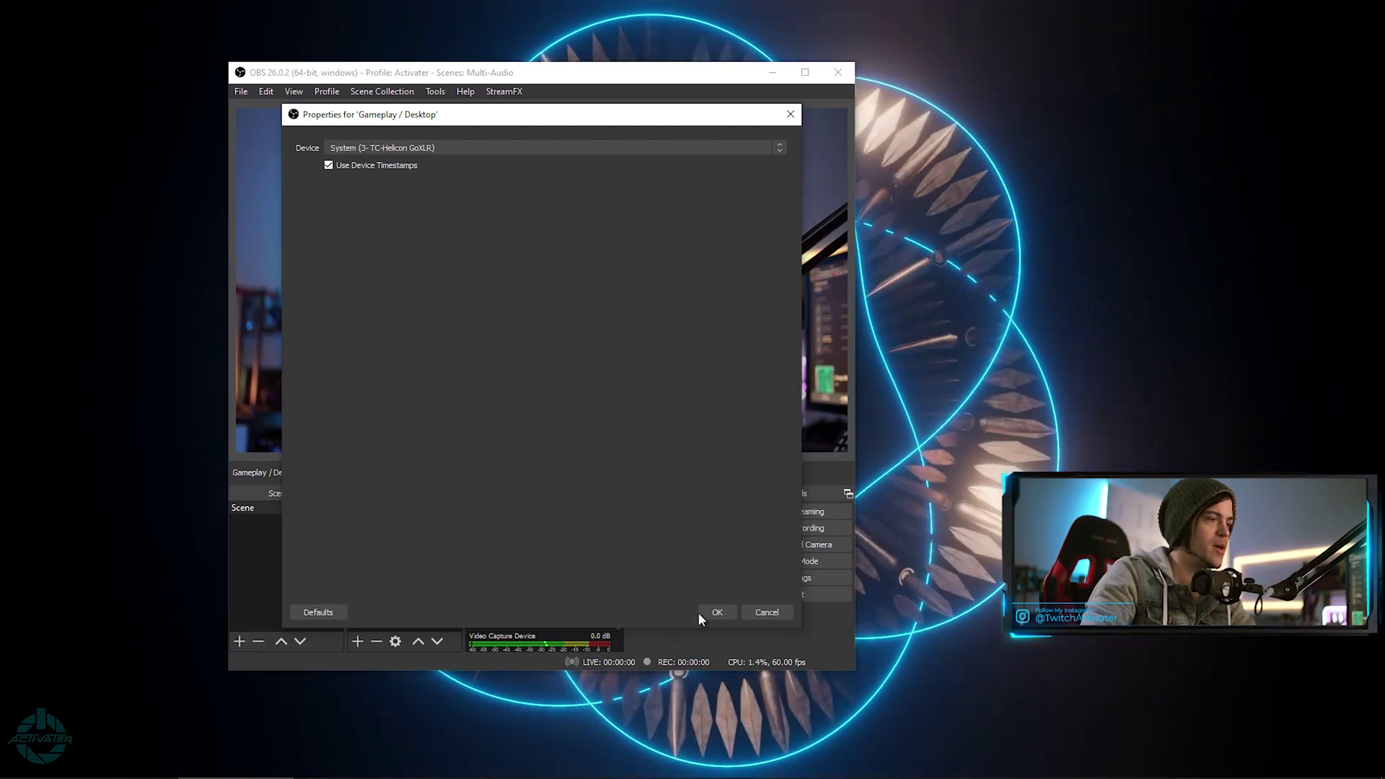
click(707, 611)
Widen the OBS window and make its docks taller, and move the window to the lower right of the desktop
drag(229, 526, 158, 530)
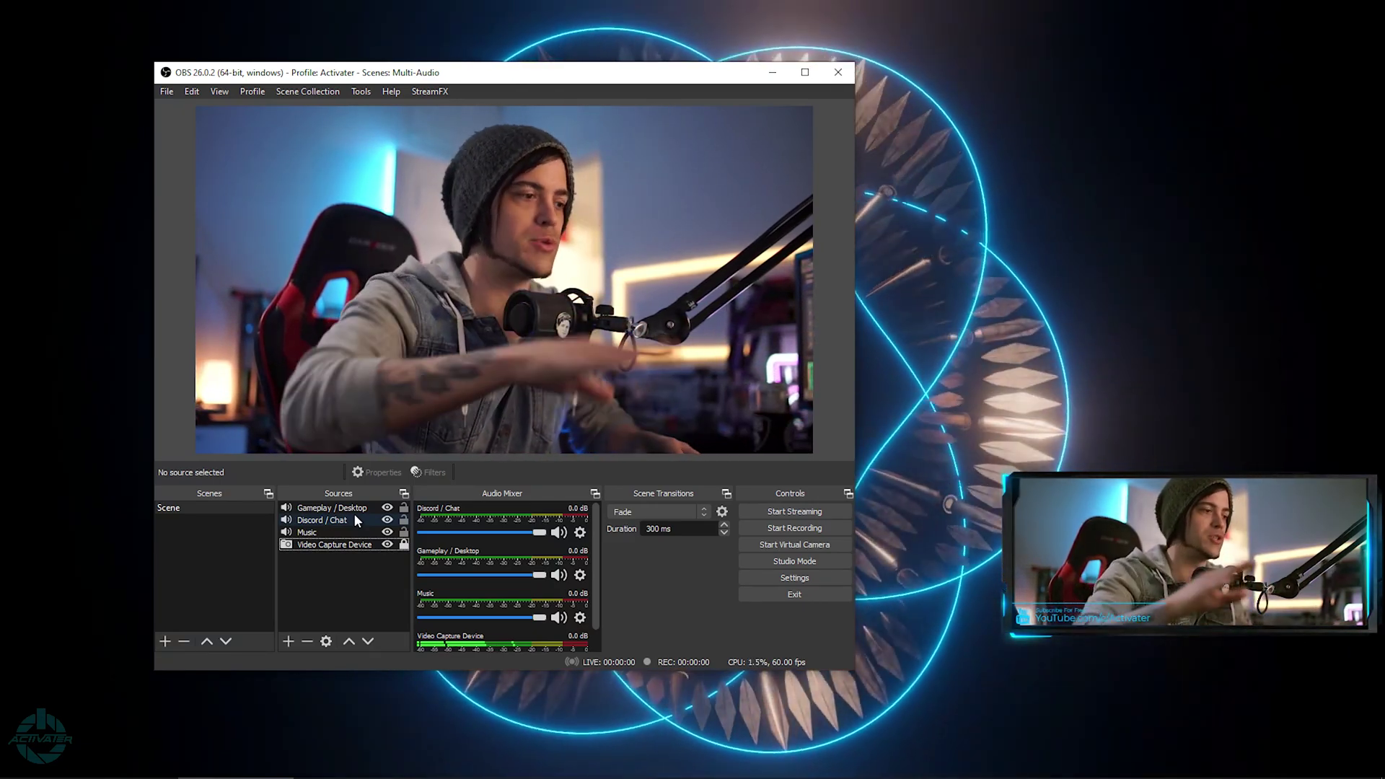
drag(600, 485, 495, 446)
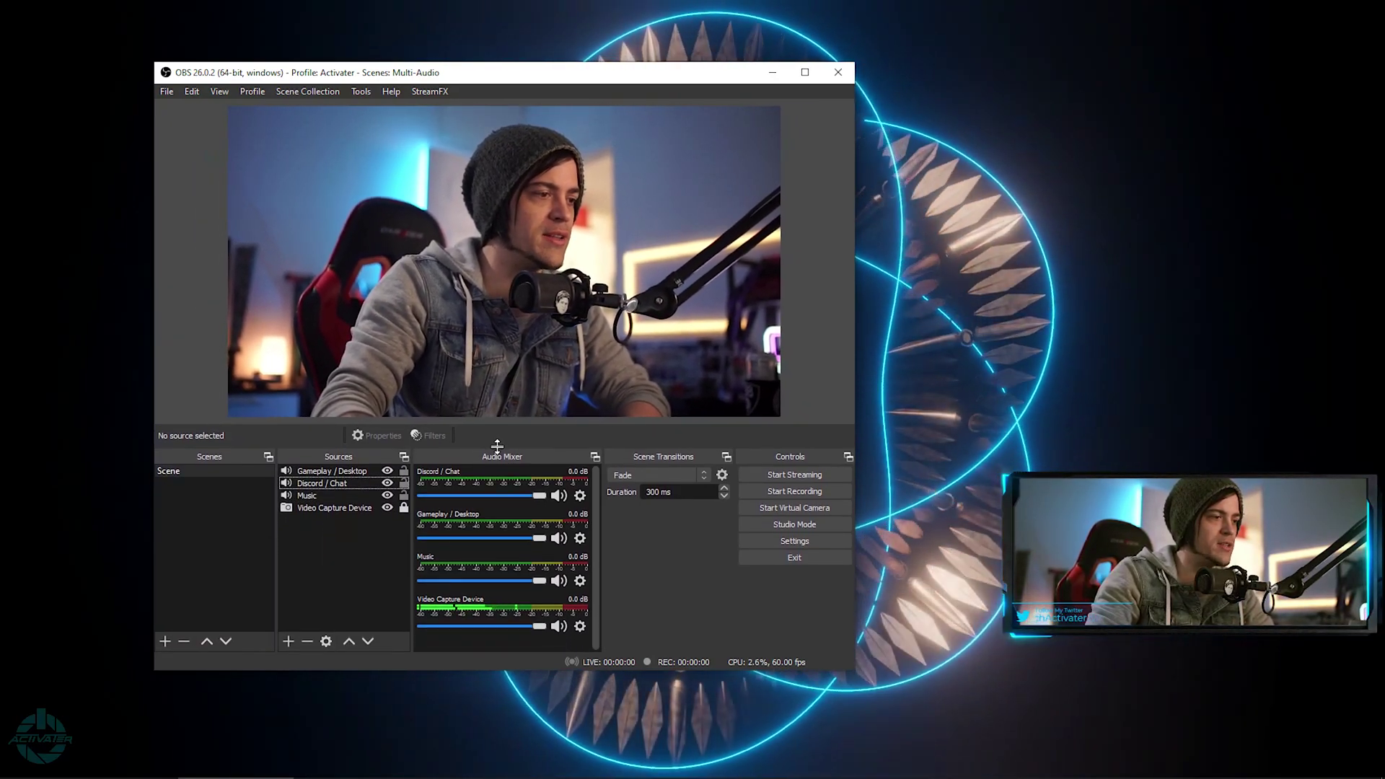
drag(455, 74, 974, 167)
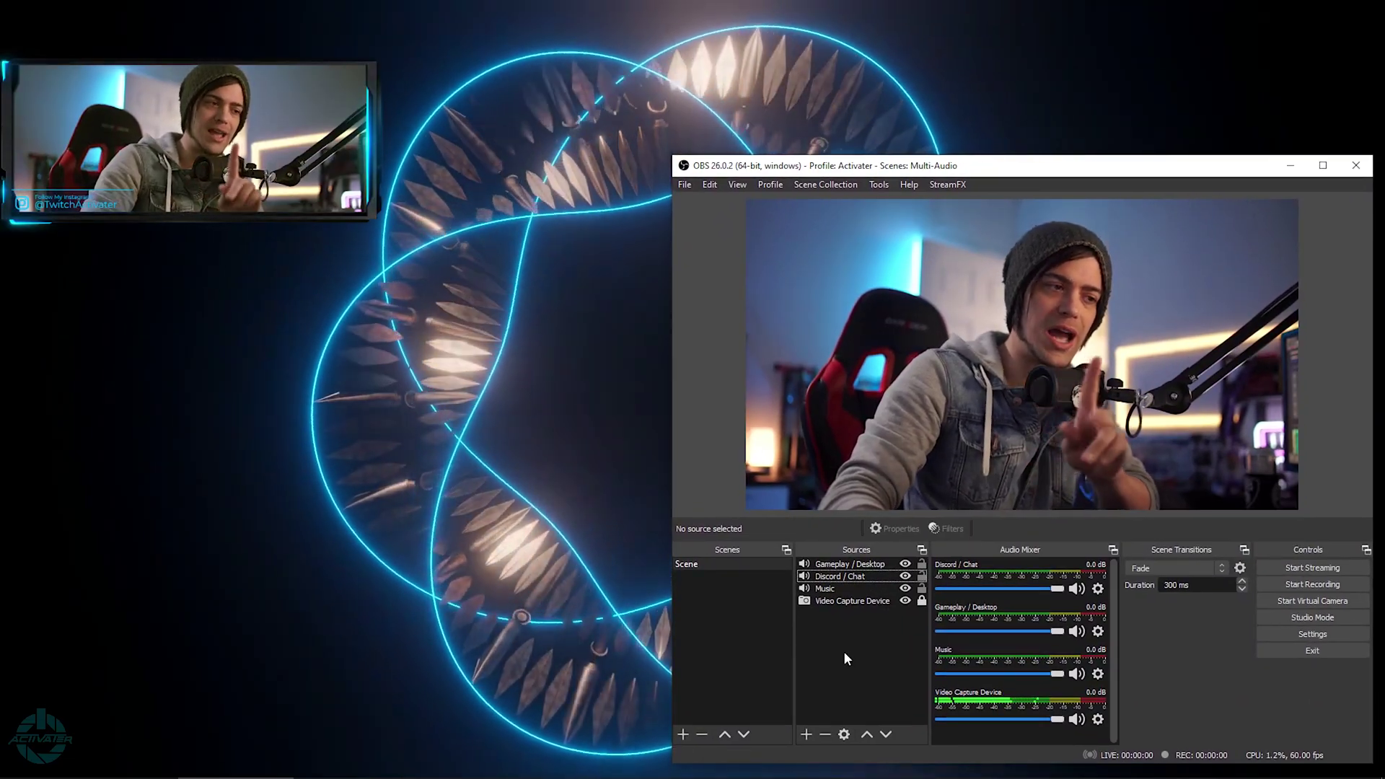
Review the devices available for Mic/Auxiliary Audio in the audio settings and keep it Disabled
right_click(847, 653)
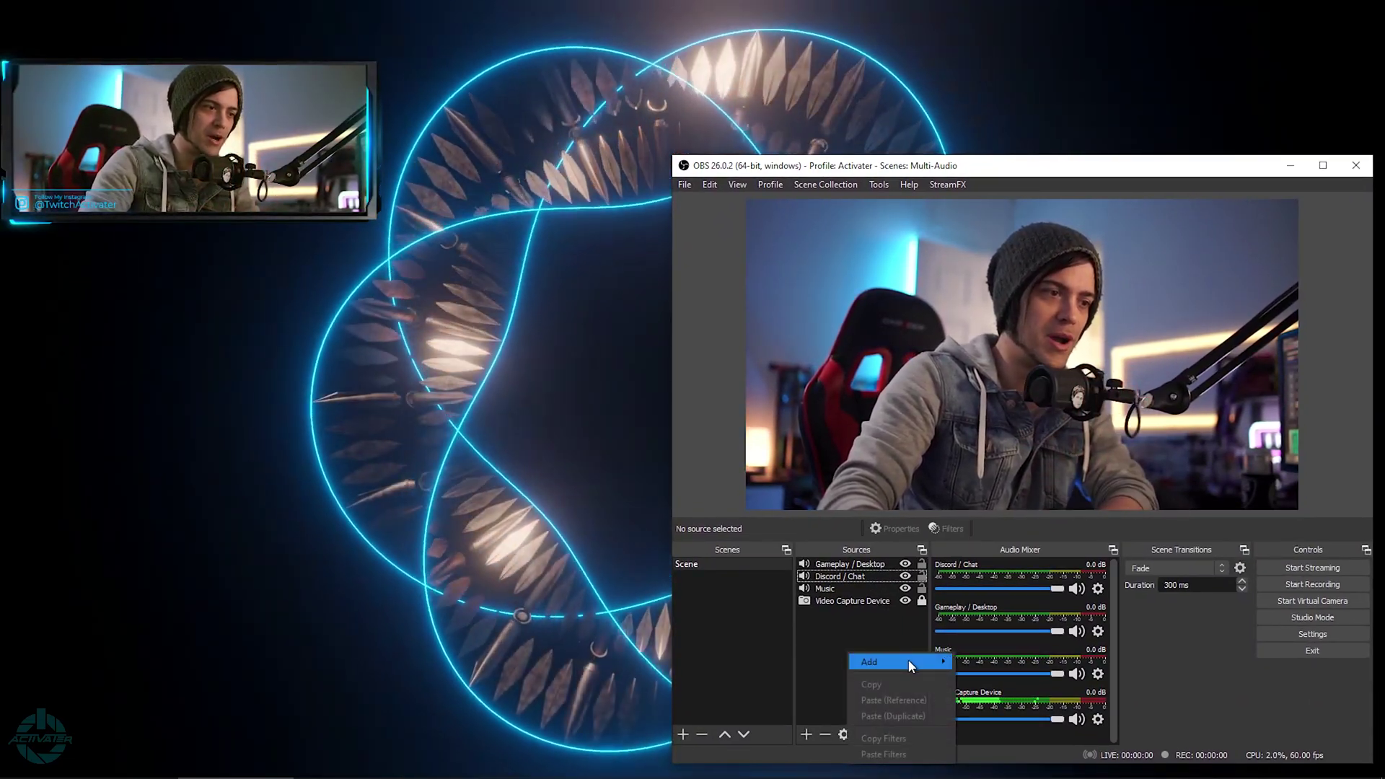
click(943, 661)
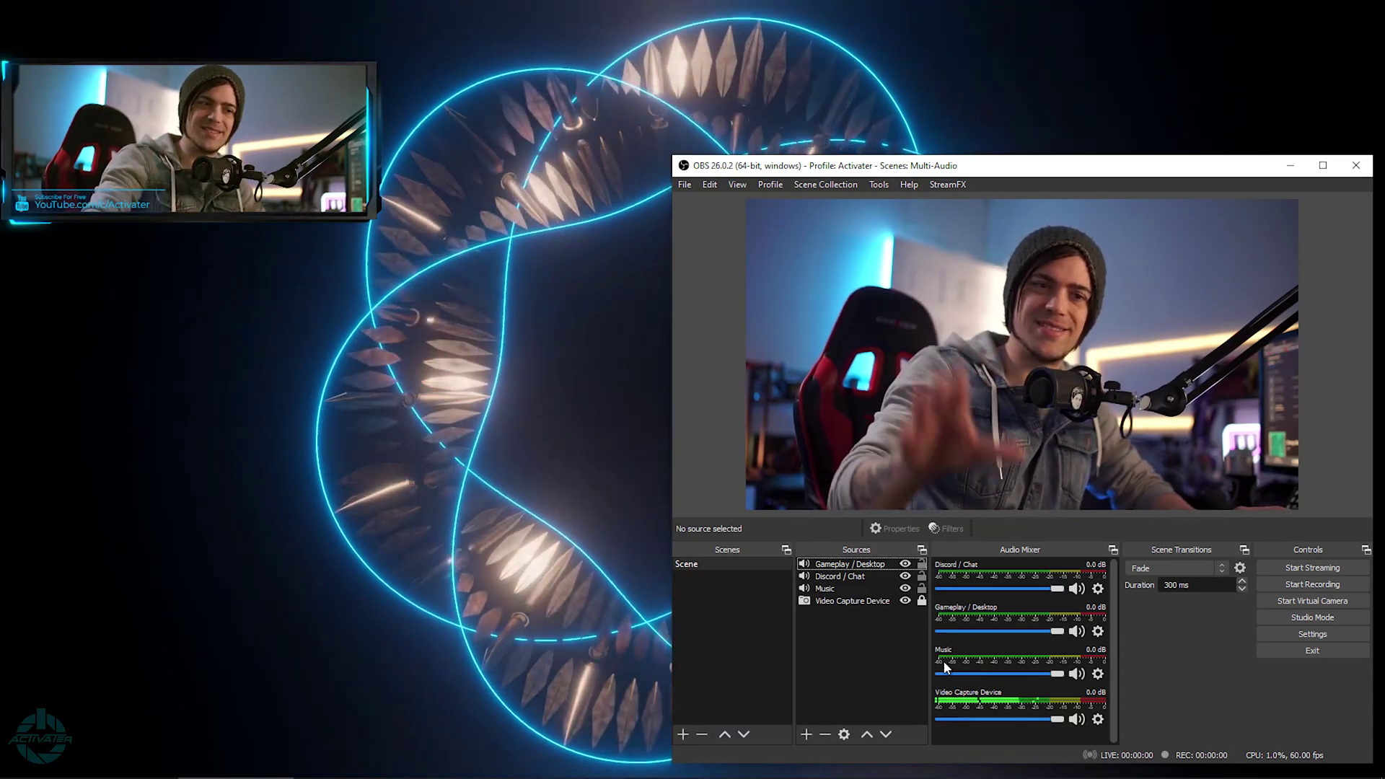
click(1269, 637)
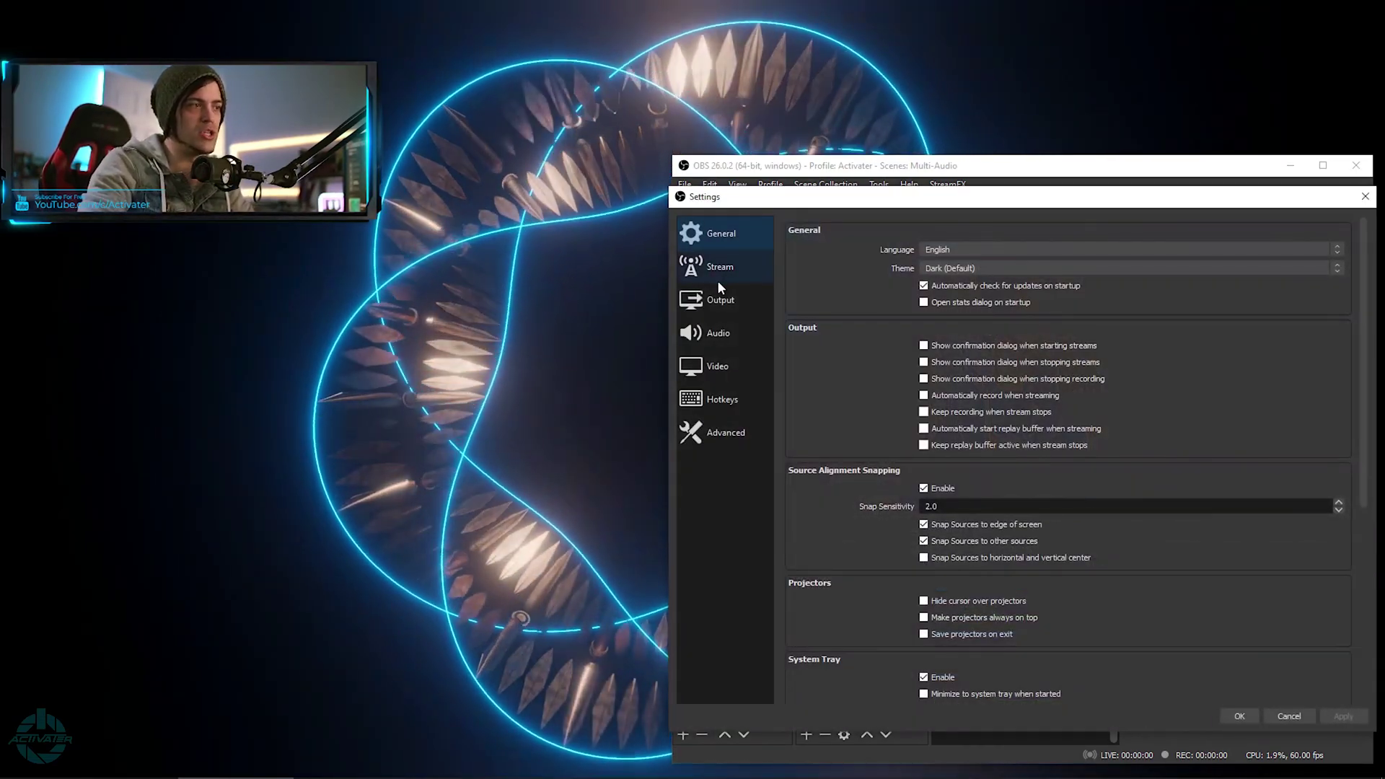
click(724, 329)
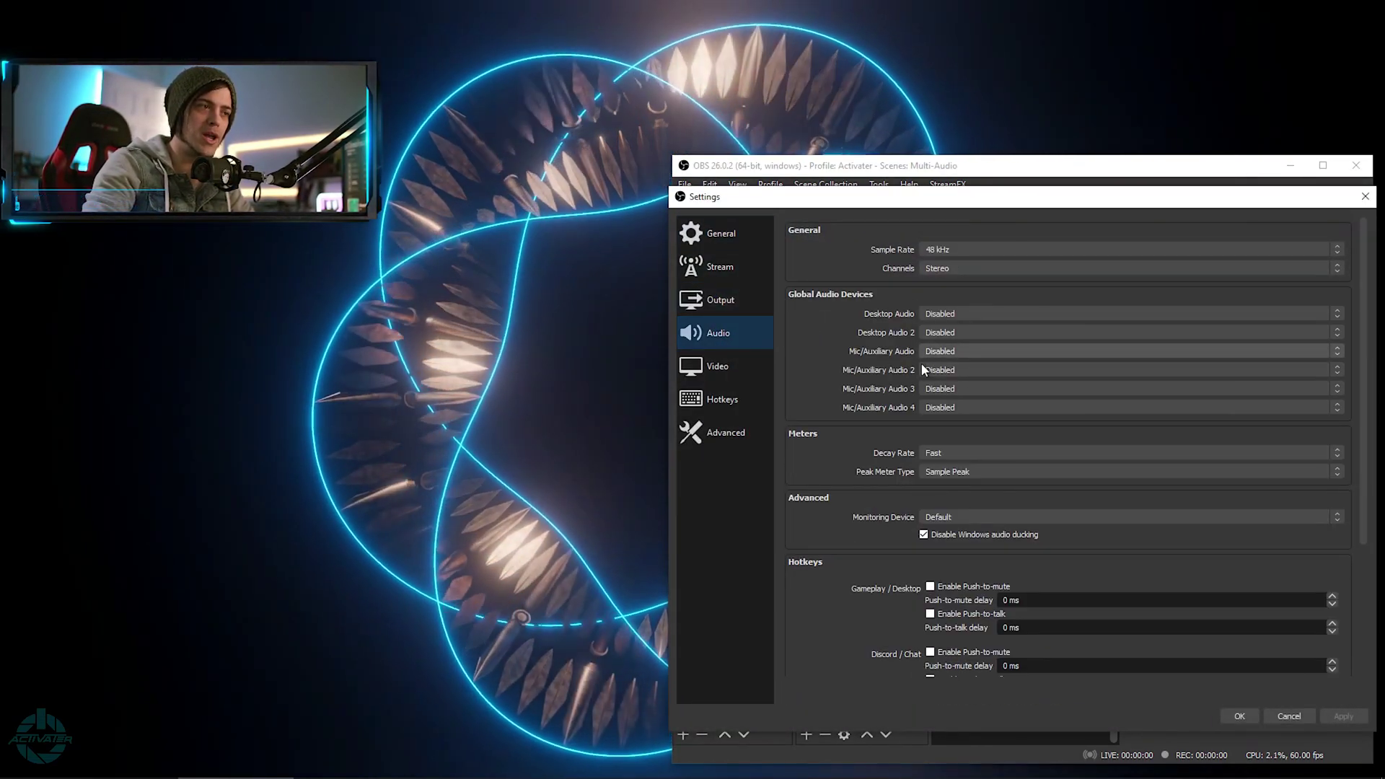
click(978, 349)
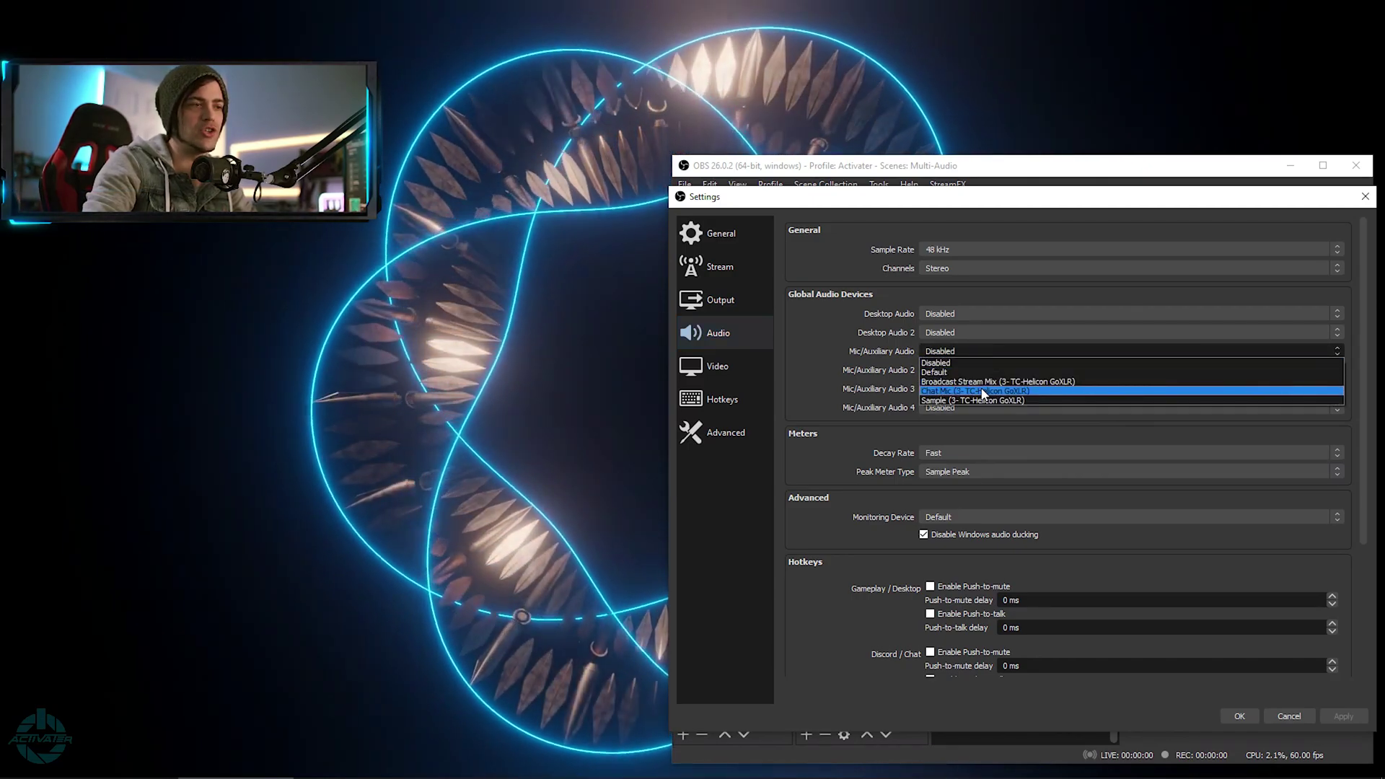
click(963, 361)
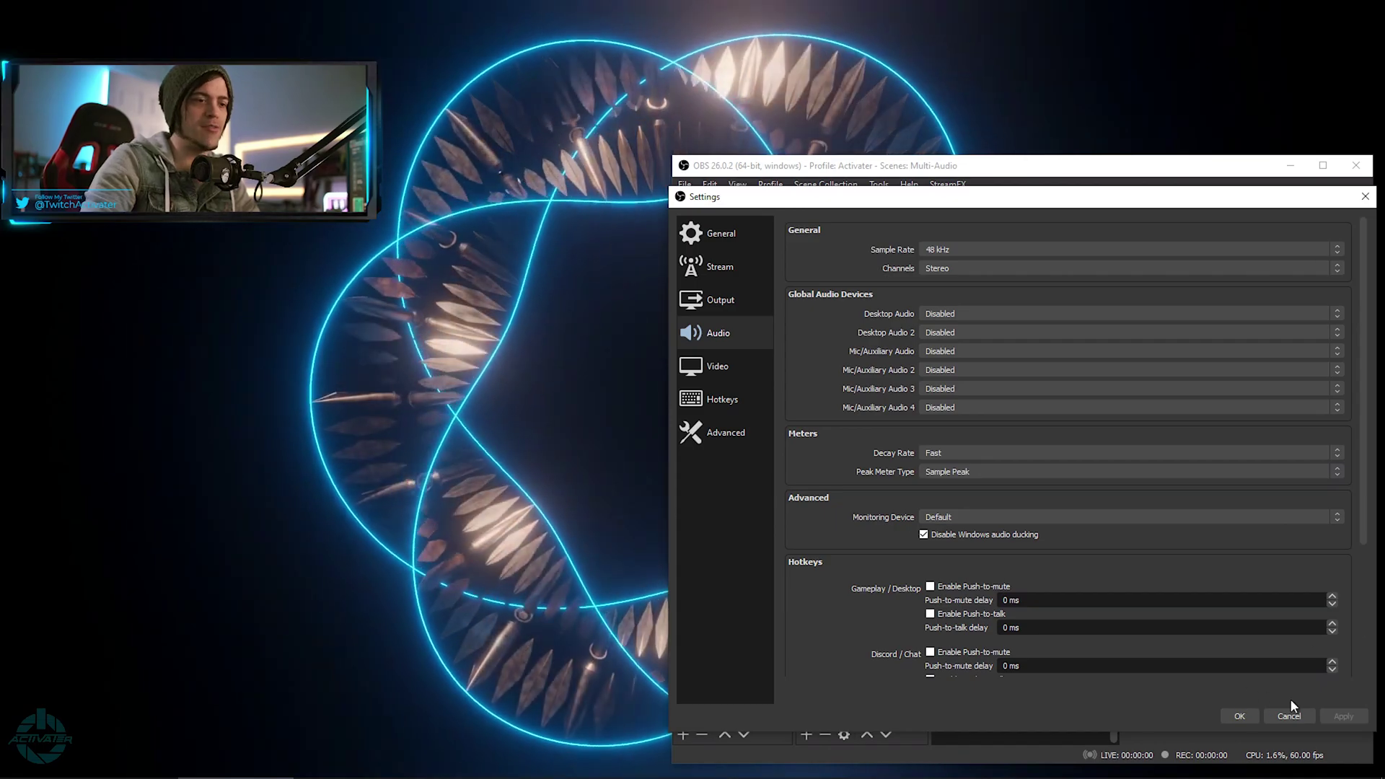
click(1254, 716)
Add a new Audio Input Capture source named "Microphone" to the scene
right_click(851, 638)
mouse_move(884, 651)
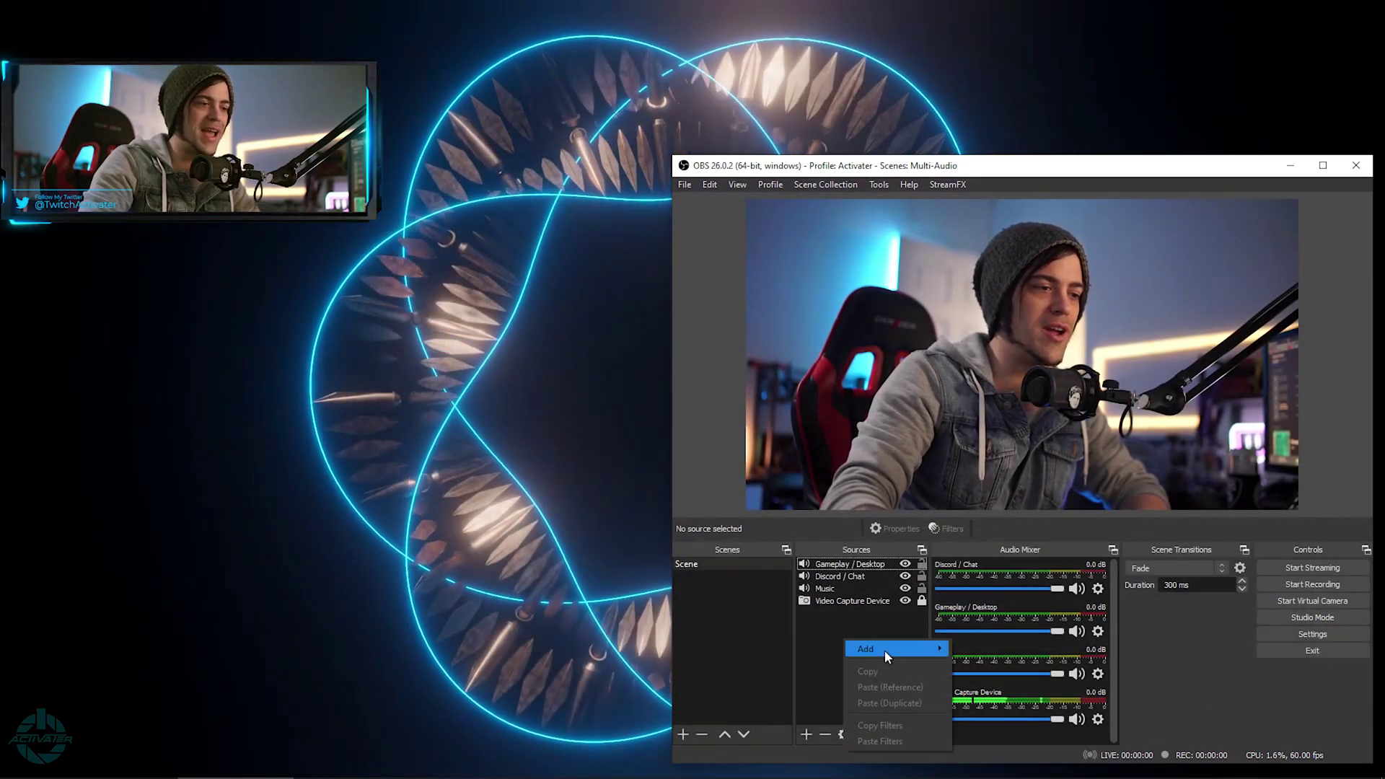
click(981, 489)
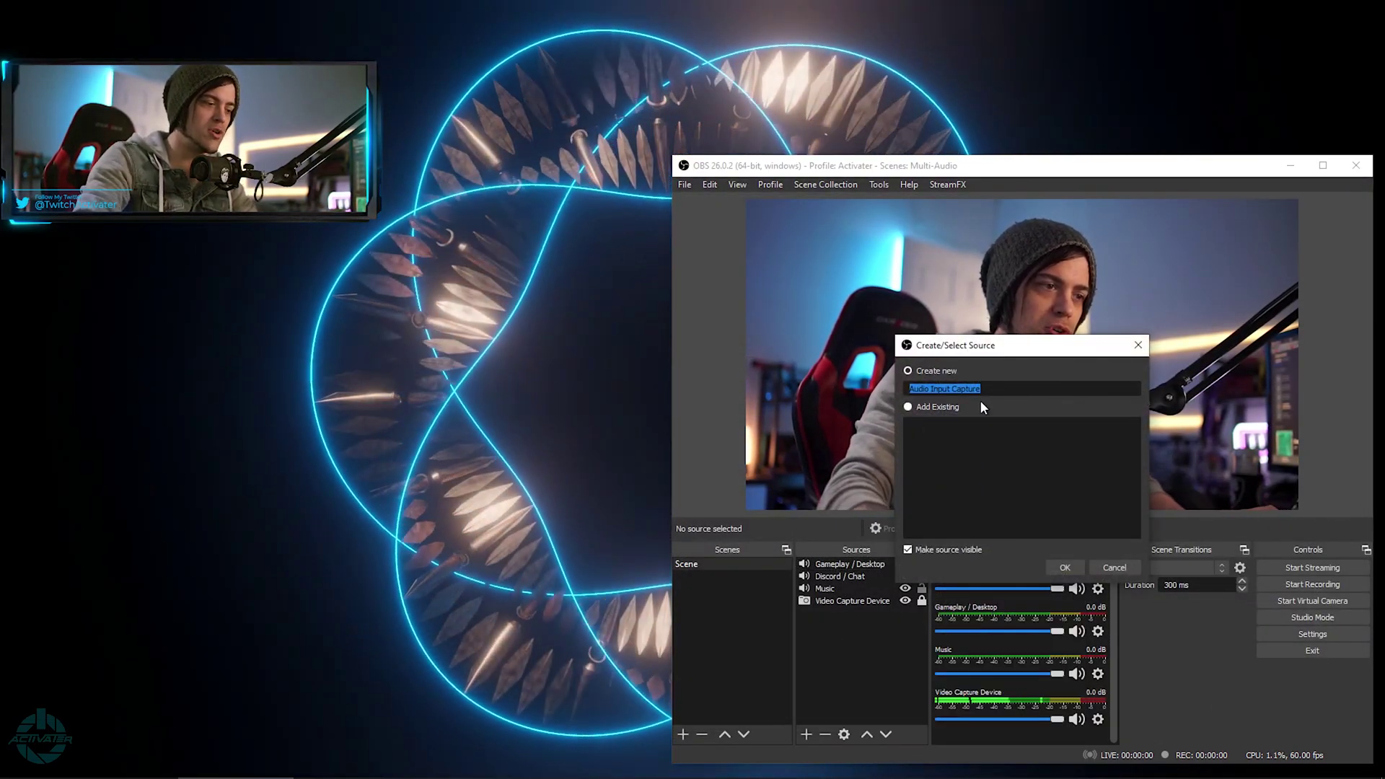
text(Mi)
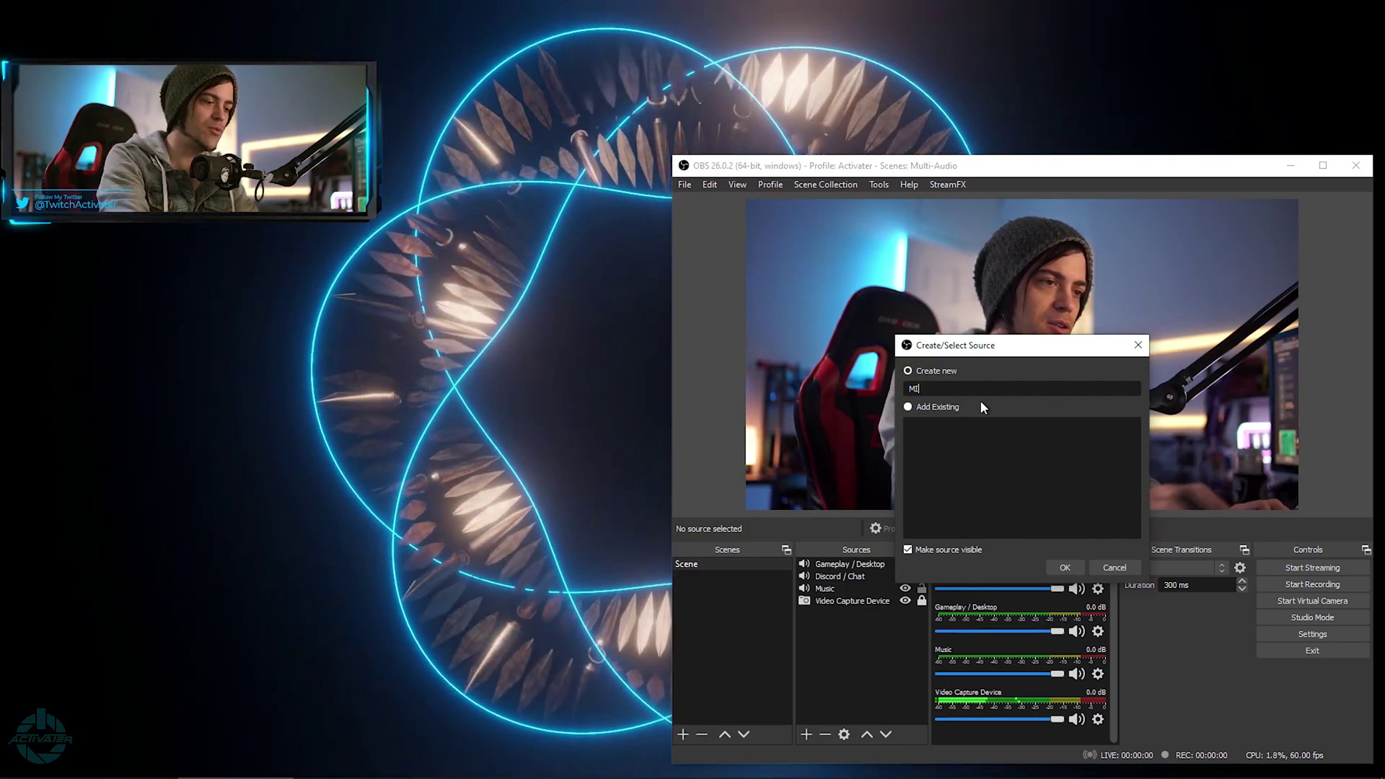
text(crophone)
key(Return)
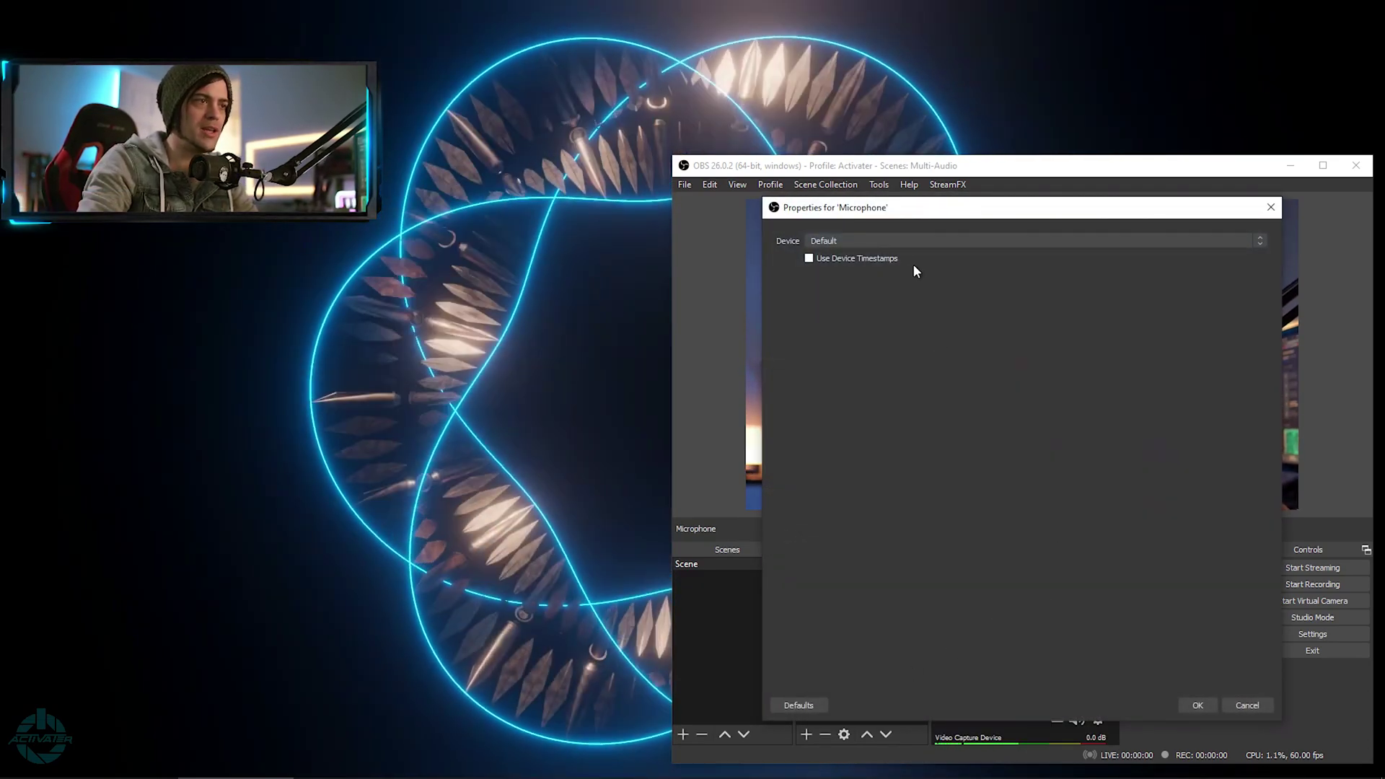
Set the Microphone source's device to Chat Mic (3- TC-Helicon GoXLR) and make the docks taller to fit all mixer channels
click(913, 241)
click(900, 265)
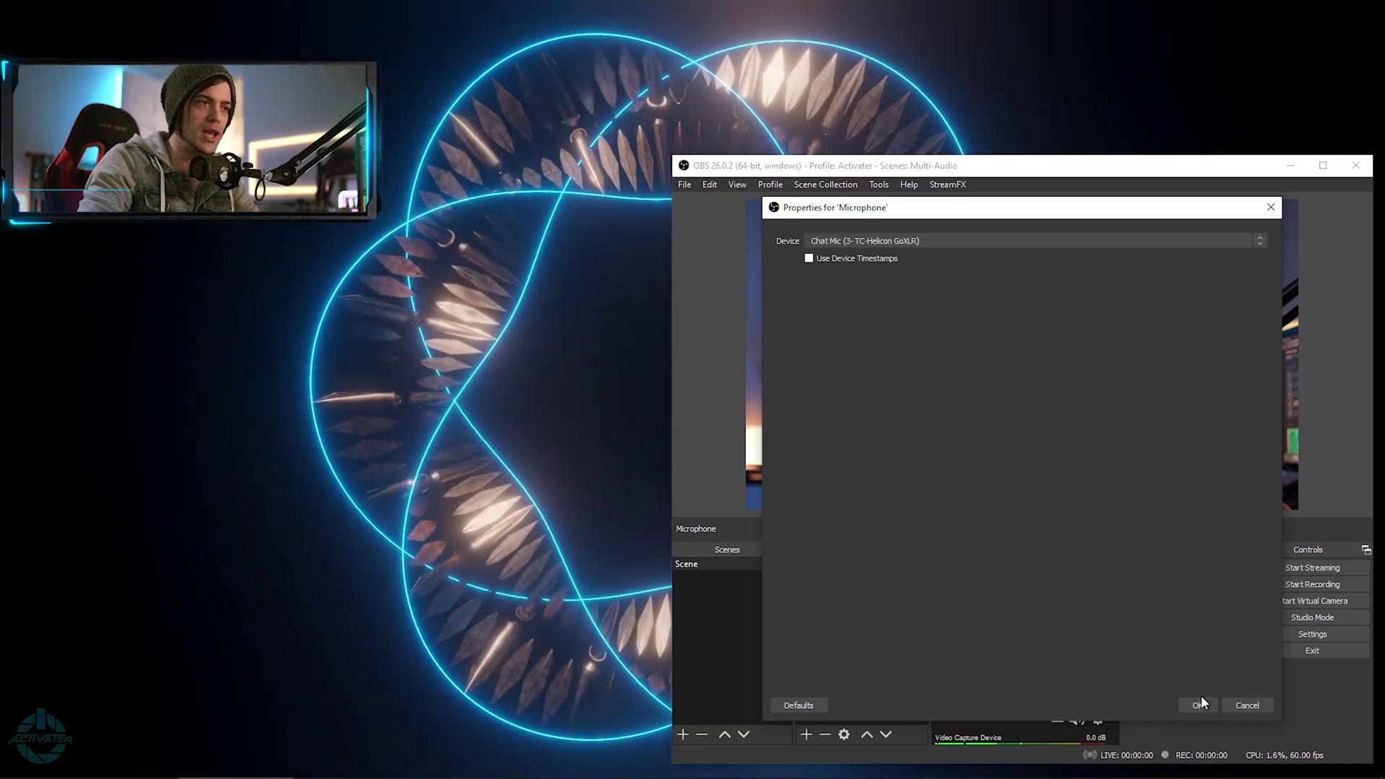
click(1199, 703)
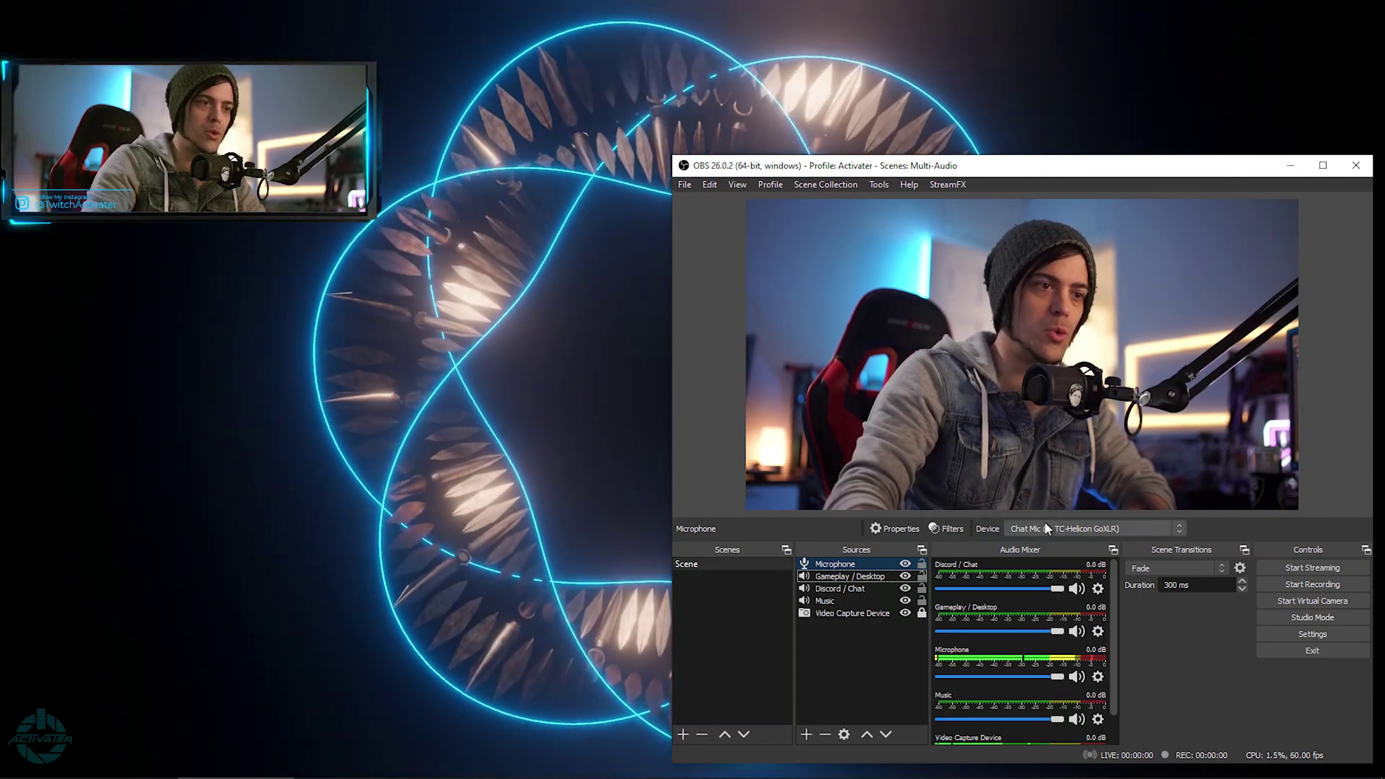
drag(1048, 538, 1058, 488)
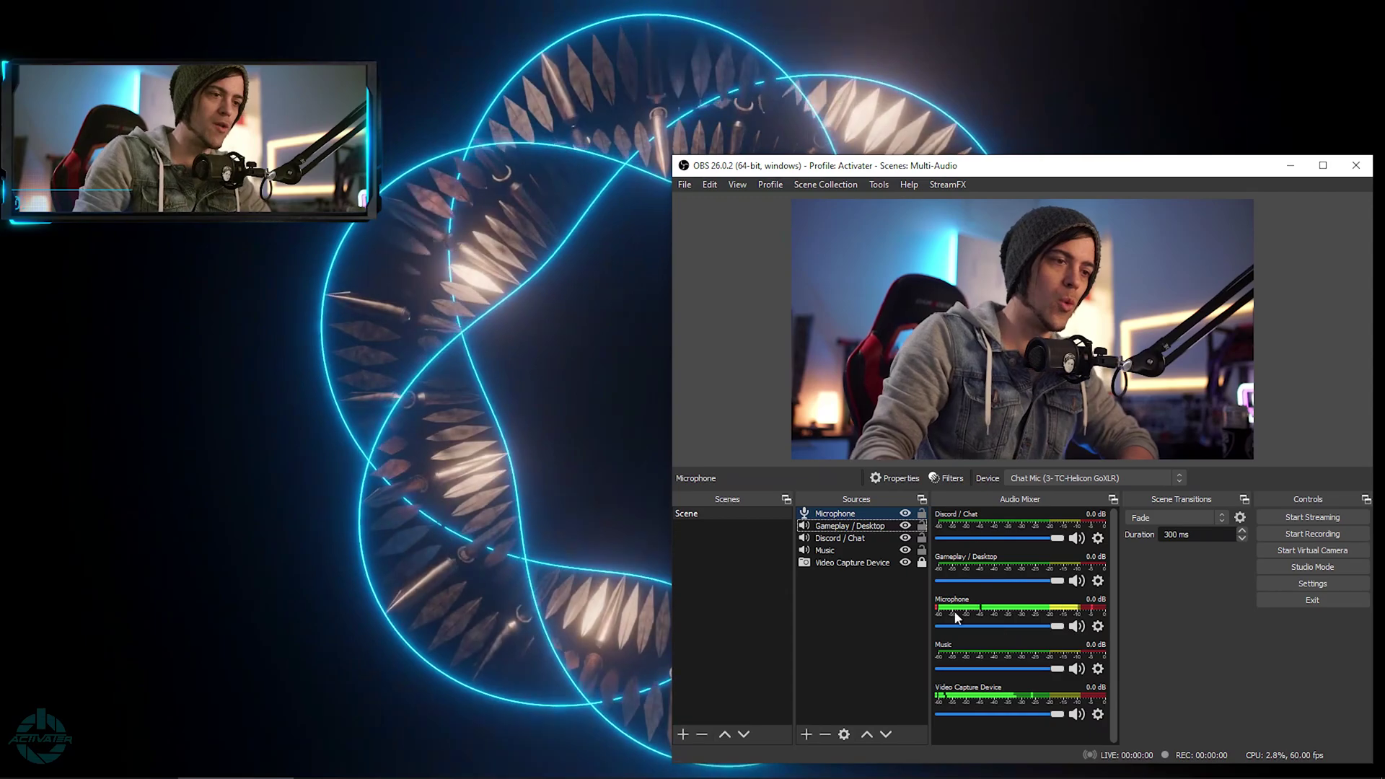
Check the Windows system volume output against the mixer and lower the Gameplay / Desktop level to about -6.4 dB
click(920, 563)
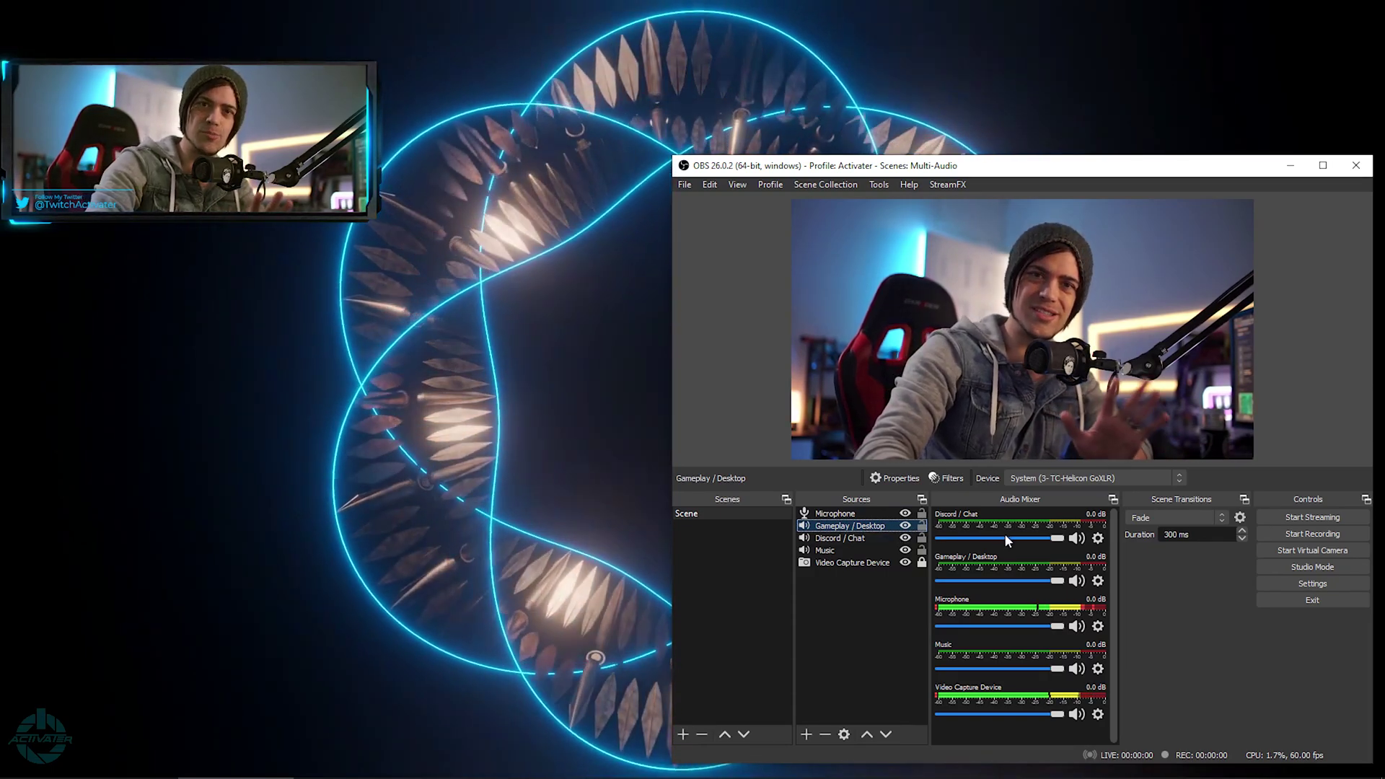
mouse_move(1305, 773)
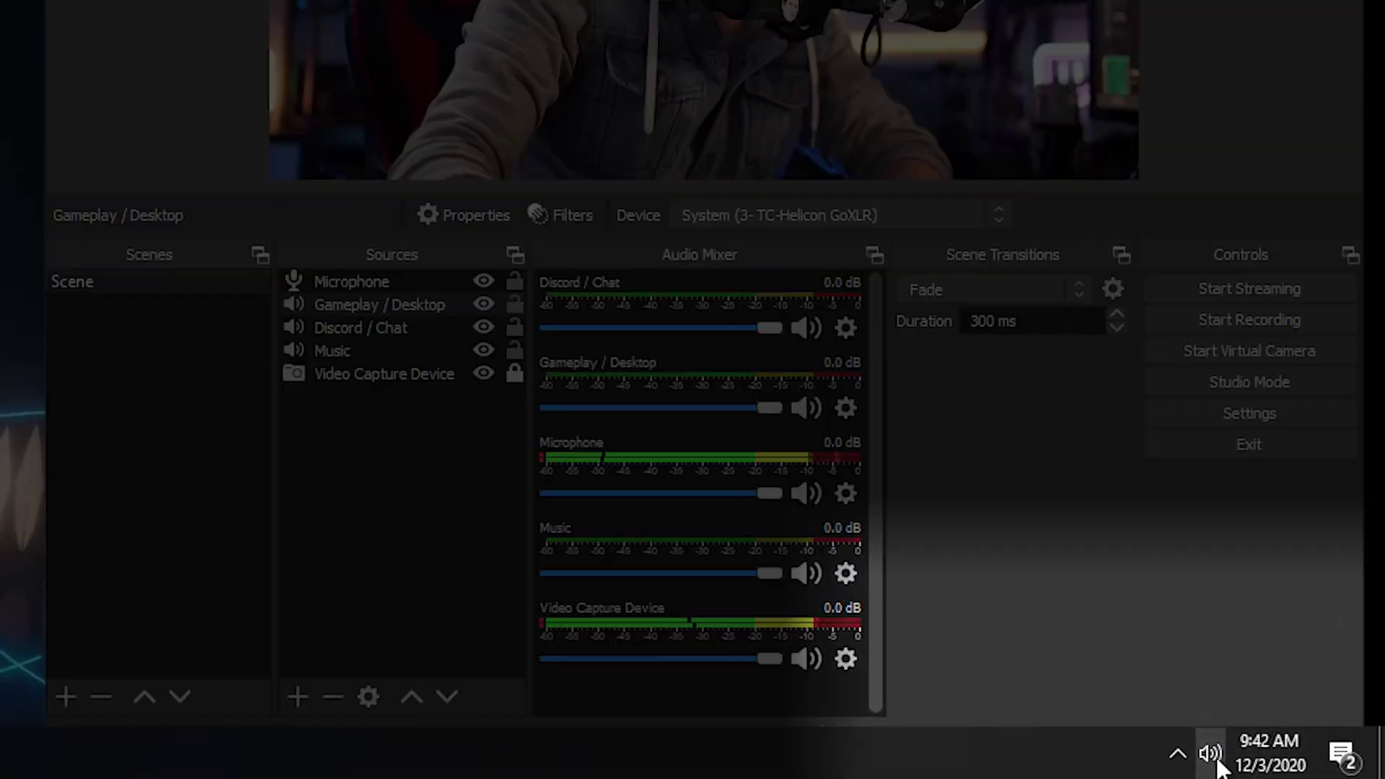
click(1280, 767)
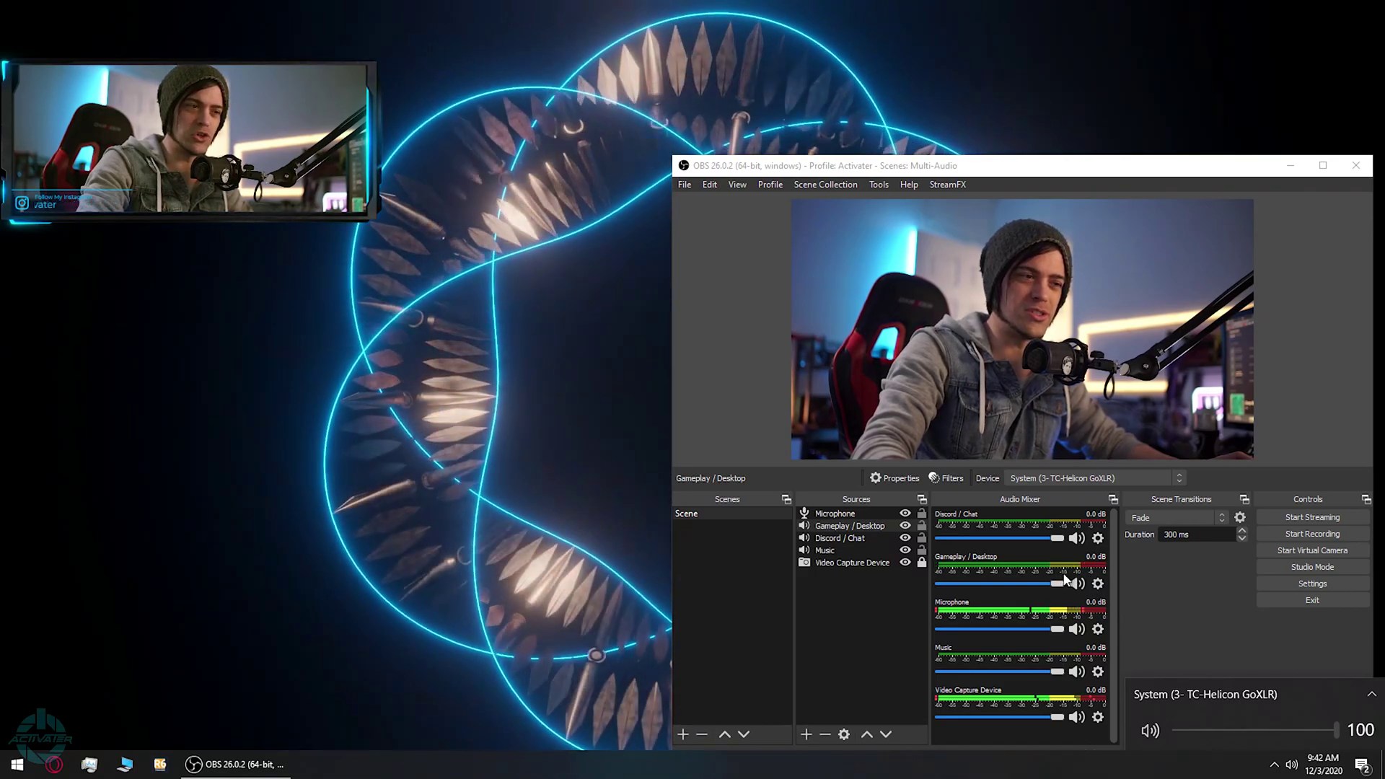
drag(1057, 588, 1028, 588)
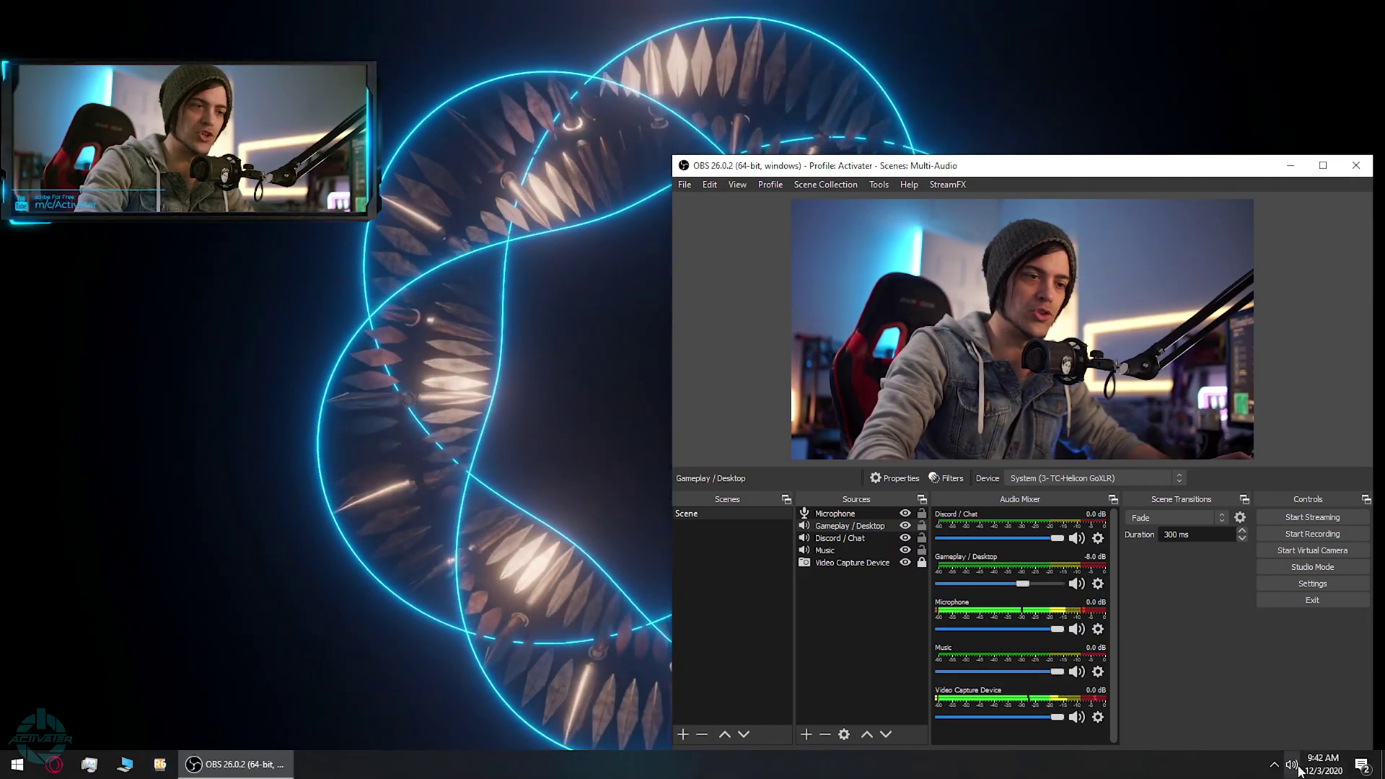
click(1292, 764)
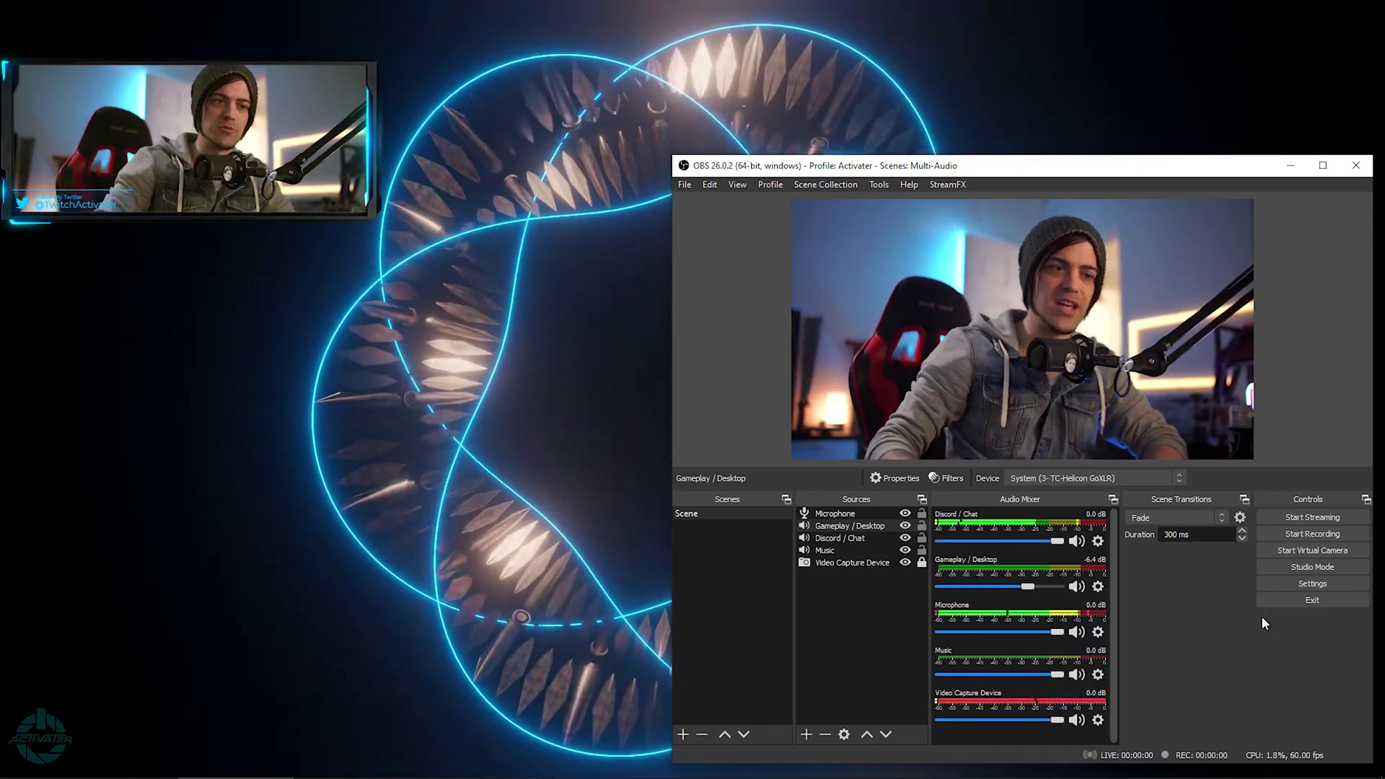
Lower the Discord / Chat level to about -4.4 dB and, with the track Grenadine playing, the Music level to about -10.8 dB
drag(1057, 541, 1034, 541)
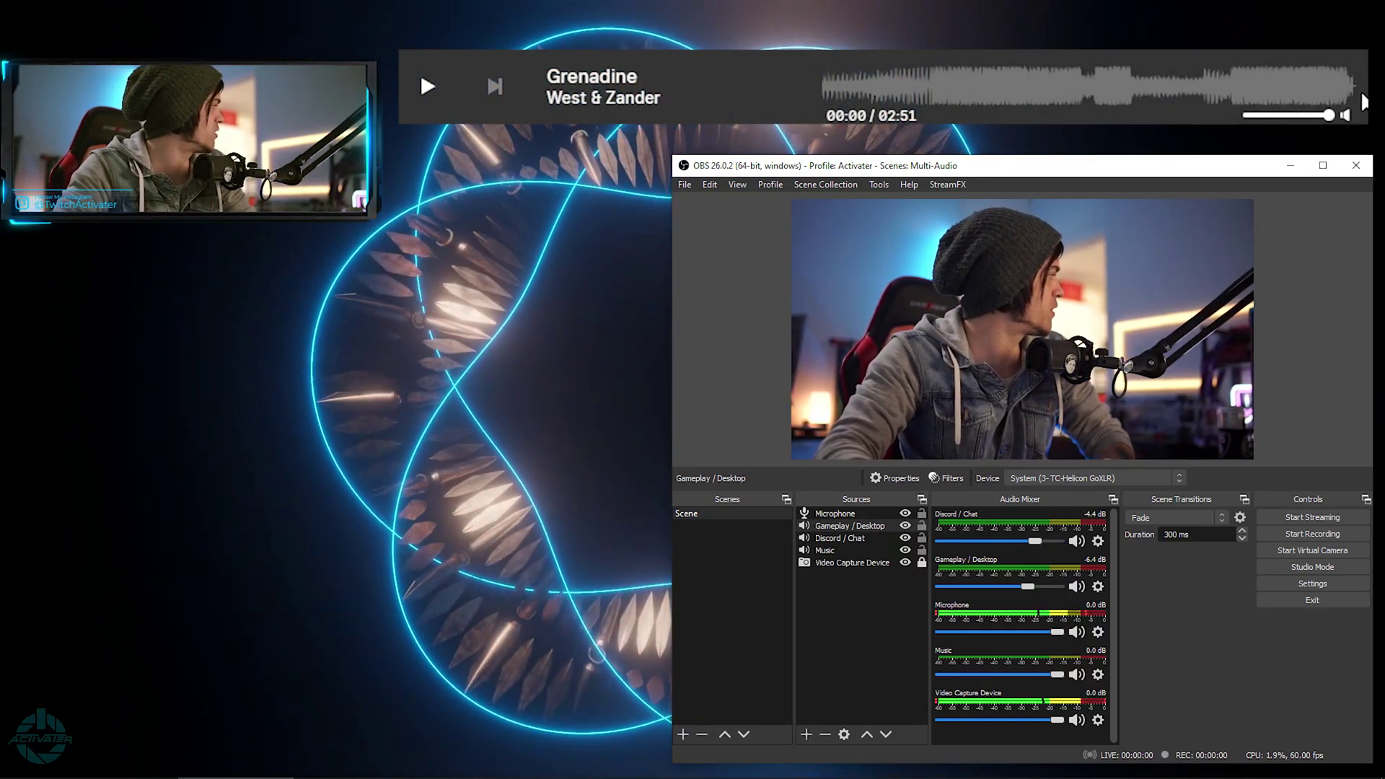
click(422, 85)
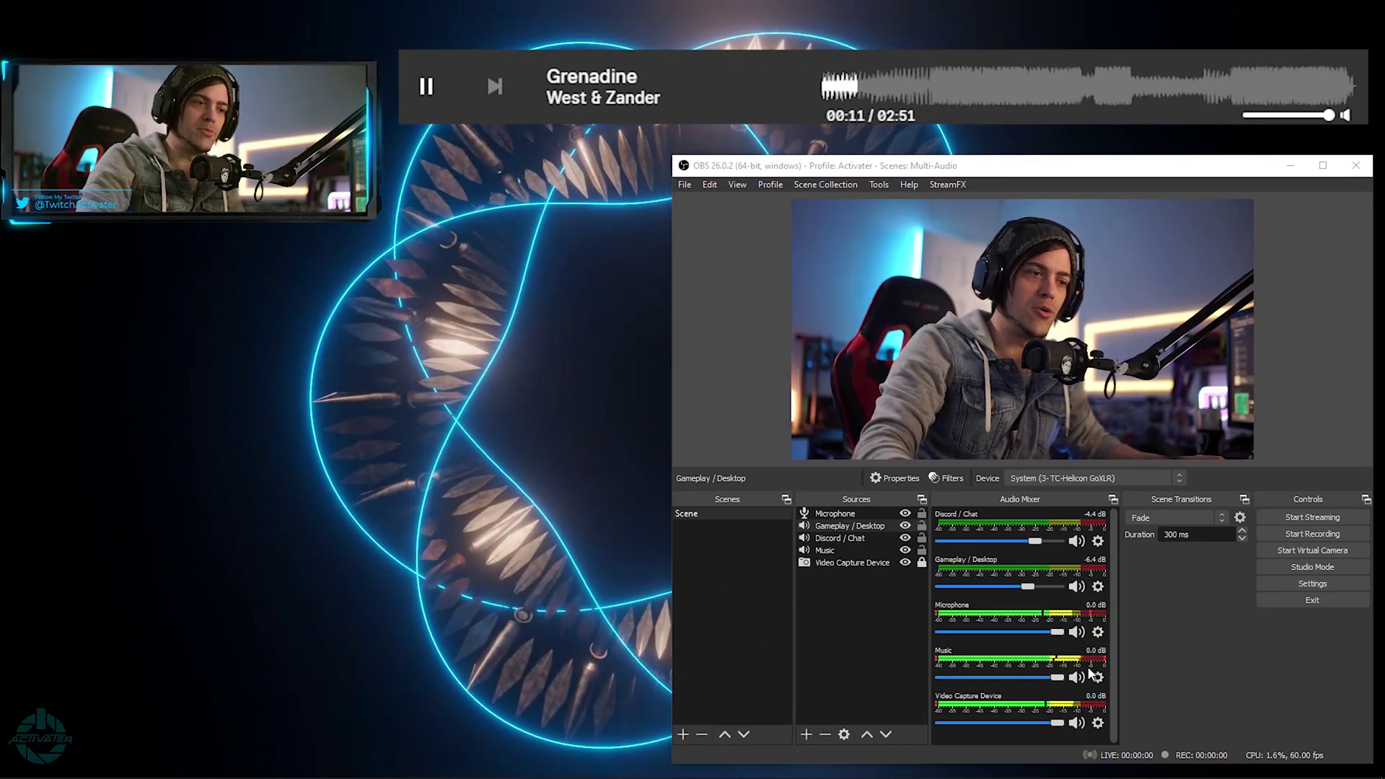
drag(1057, 678, 1019, 679)
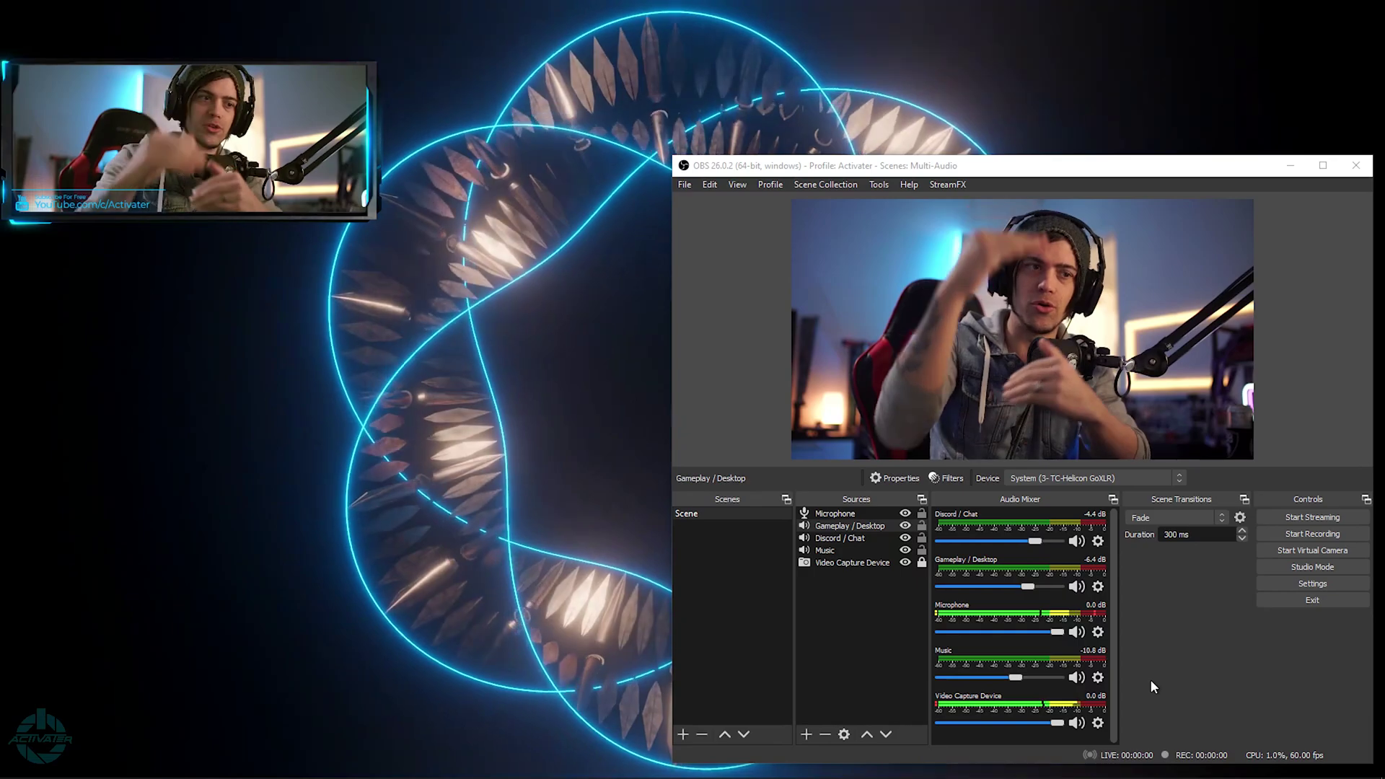
Open the Advanced Audio Properties and set the Music source's sync offset to 0 ms
click(1100, 543)
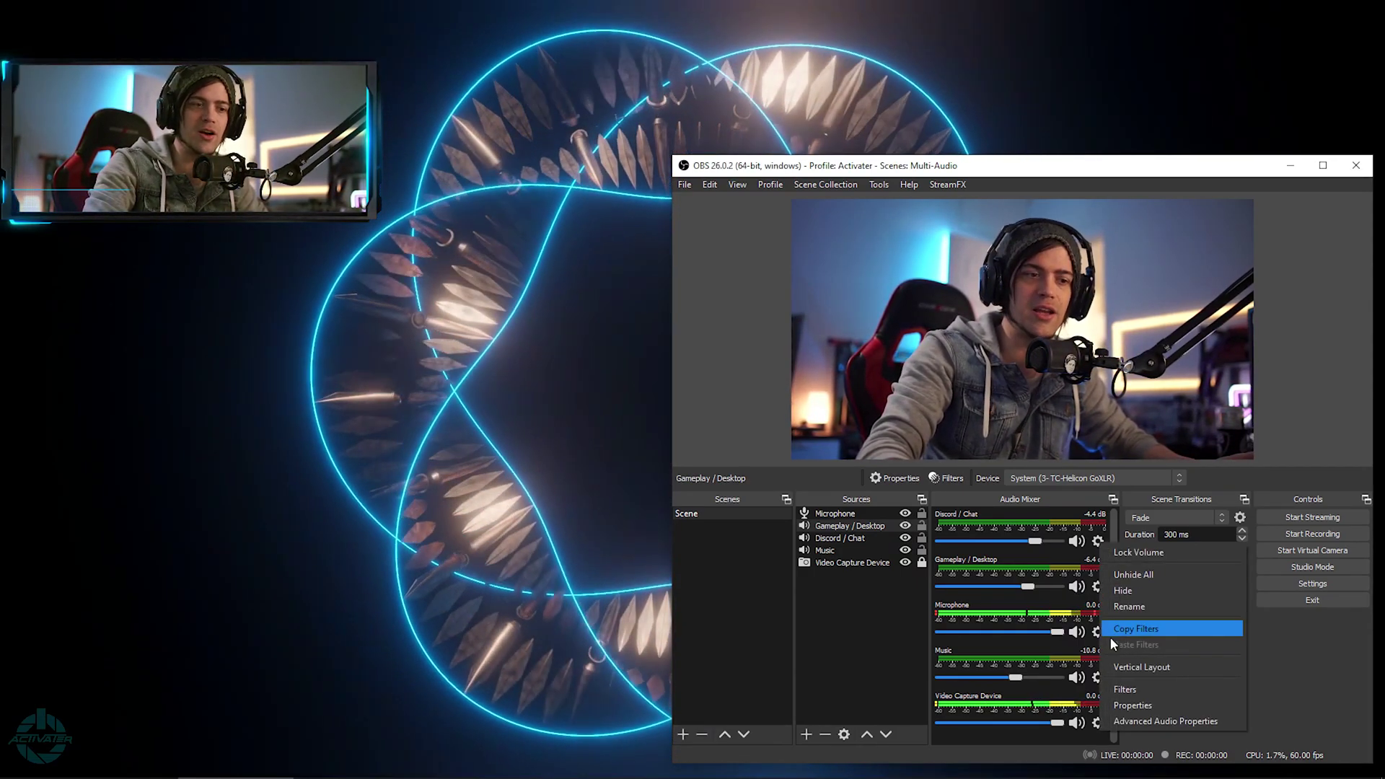
click(1131, 720)
drag(1075, 344, 989, 212)
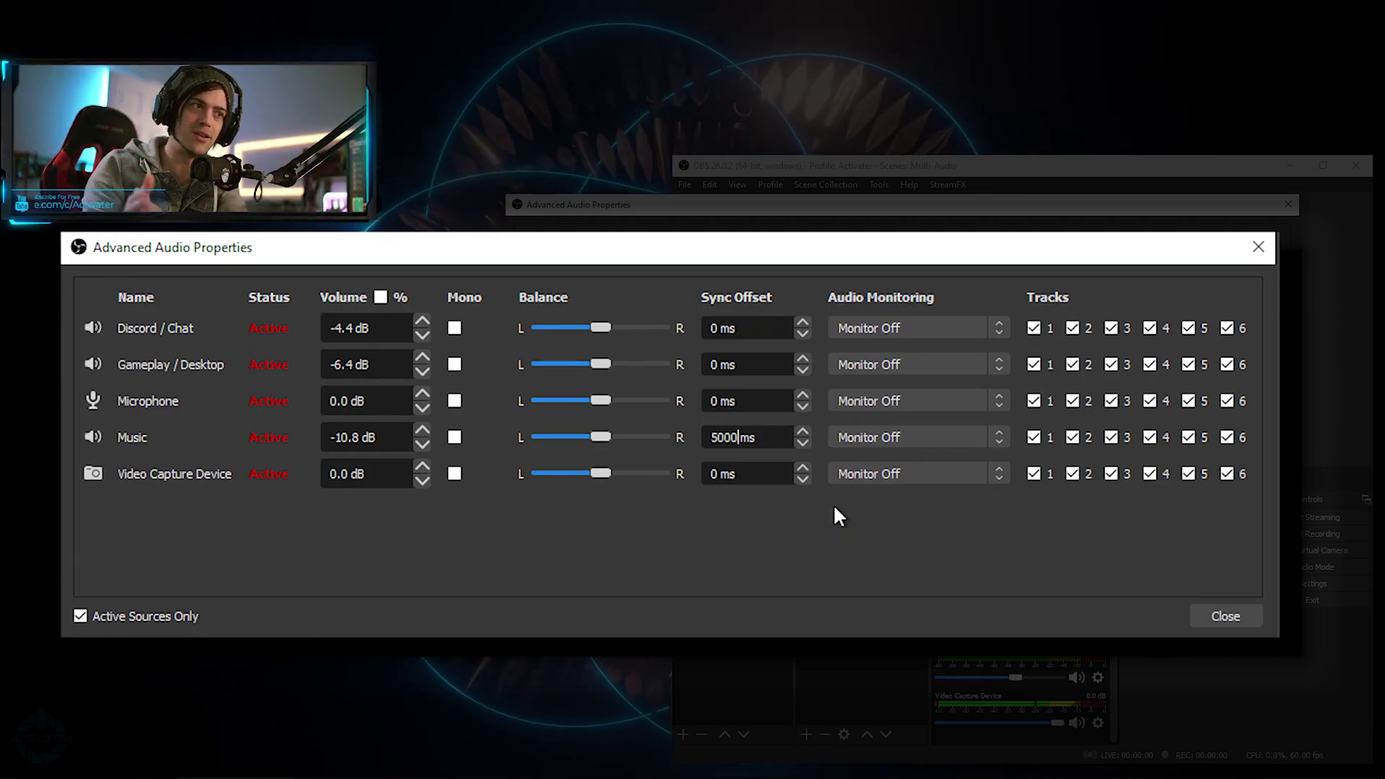
key(ctrl+a)
text(0)
Keep audio monitoring for Discord / Chat at Monitor Off and set the Microphone's to Monitor and Output
click(931, 325)
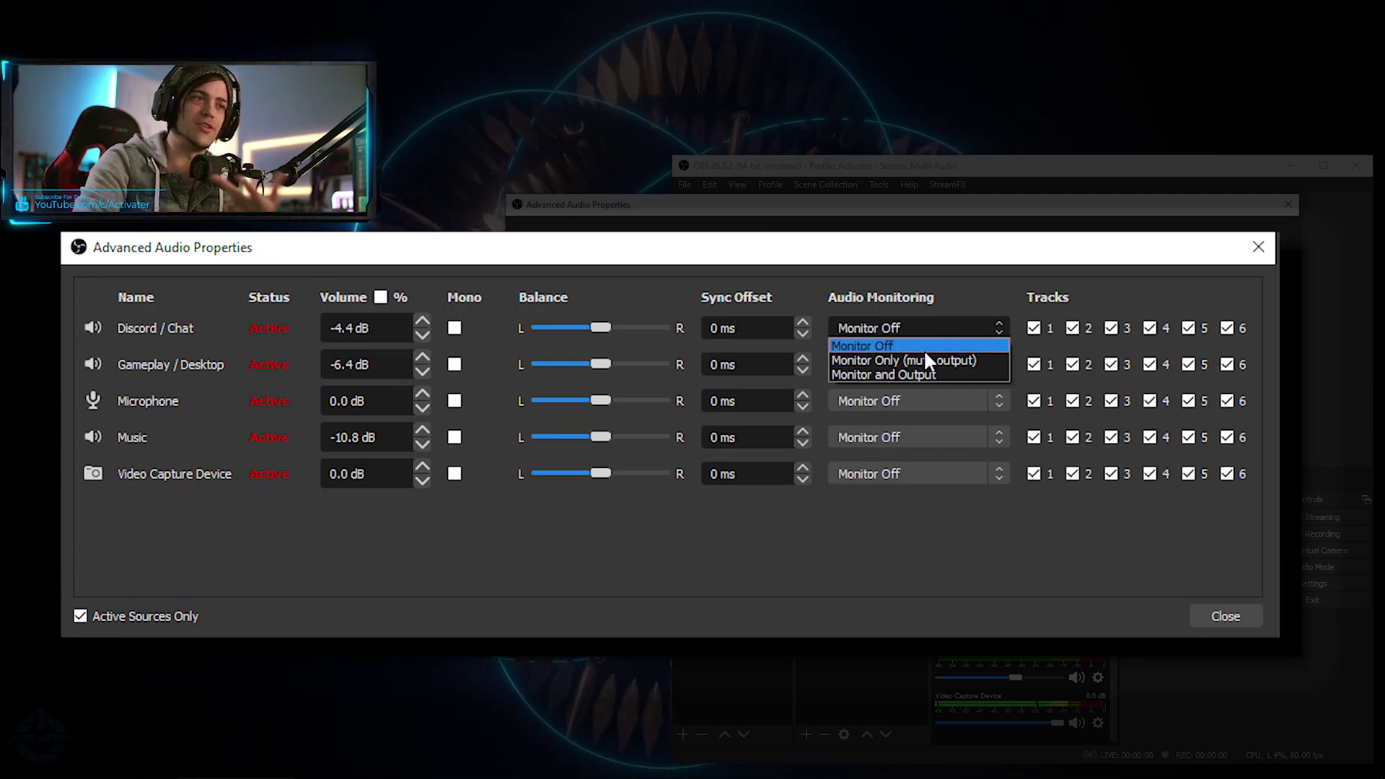
click(928, 347)
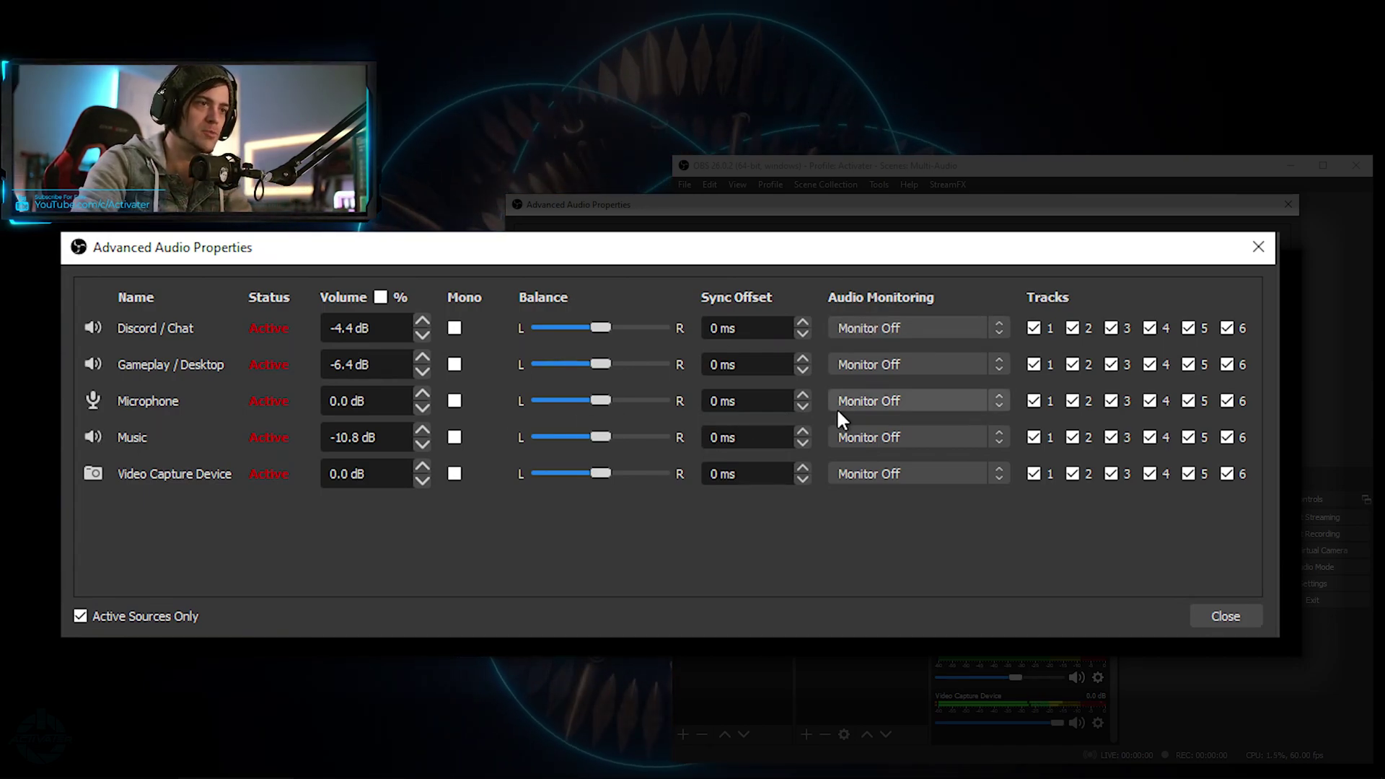
click(868, 402)
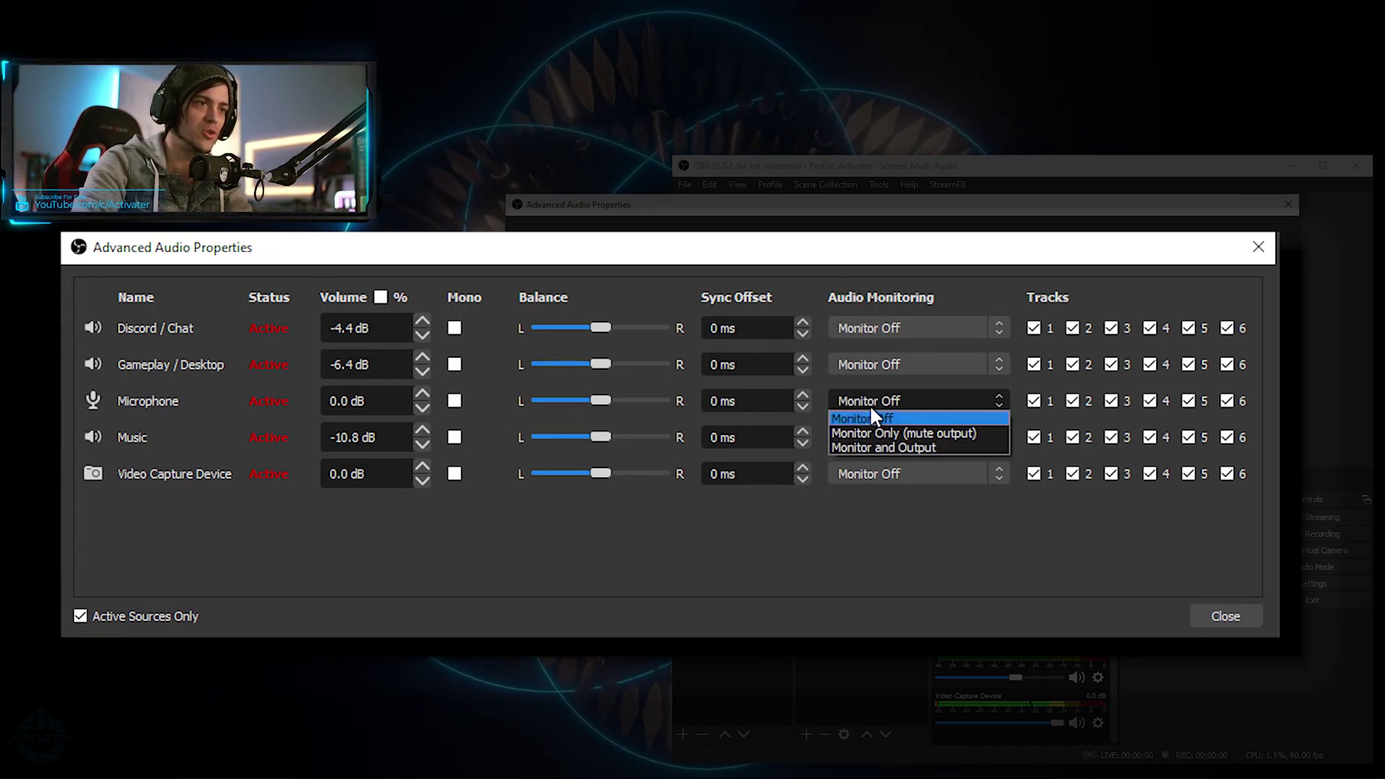
click(876, 447)
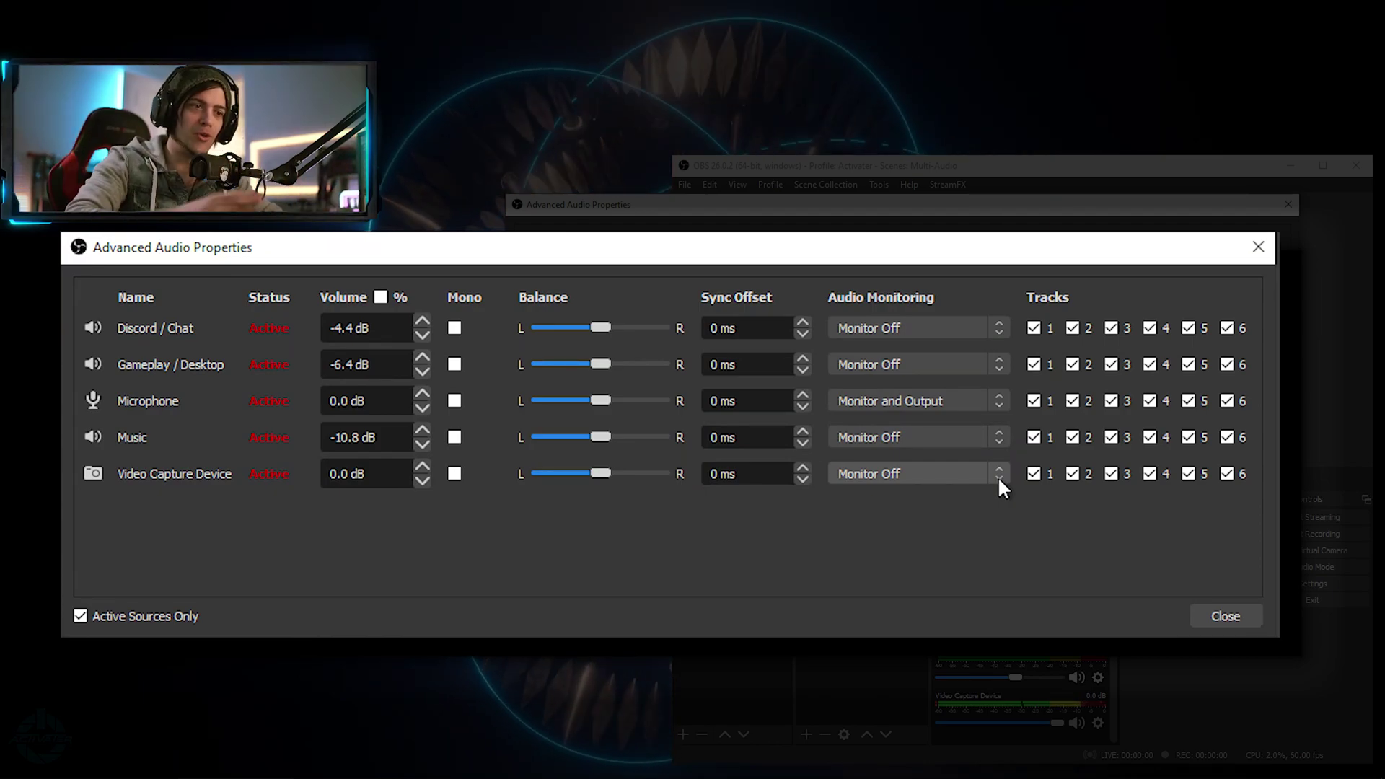
Set the Microphone's audio monitoring to Monitor Off and clear all six track assignments for every source
click(931, 396)
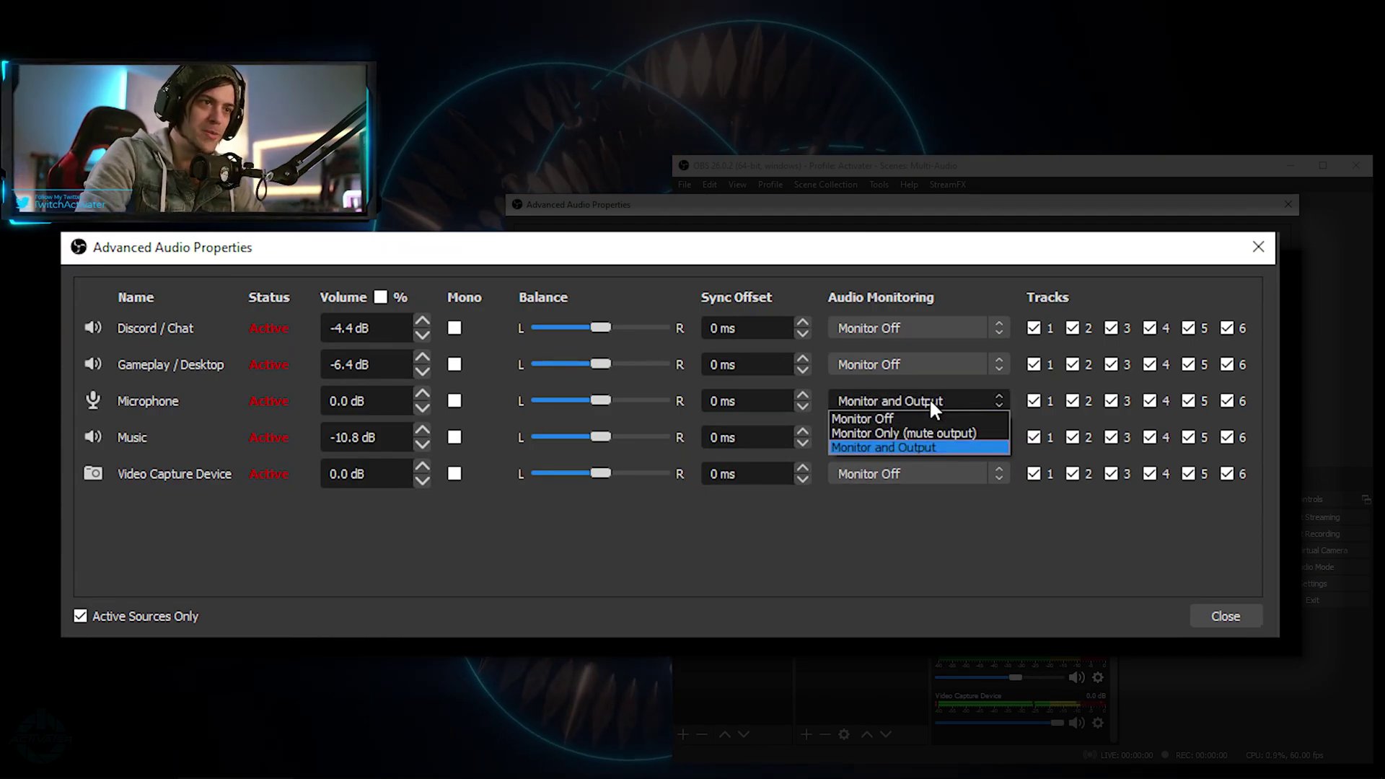
click(917, 416)
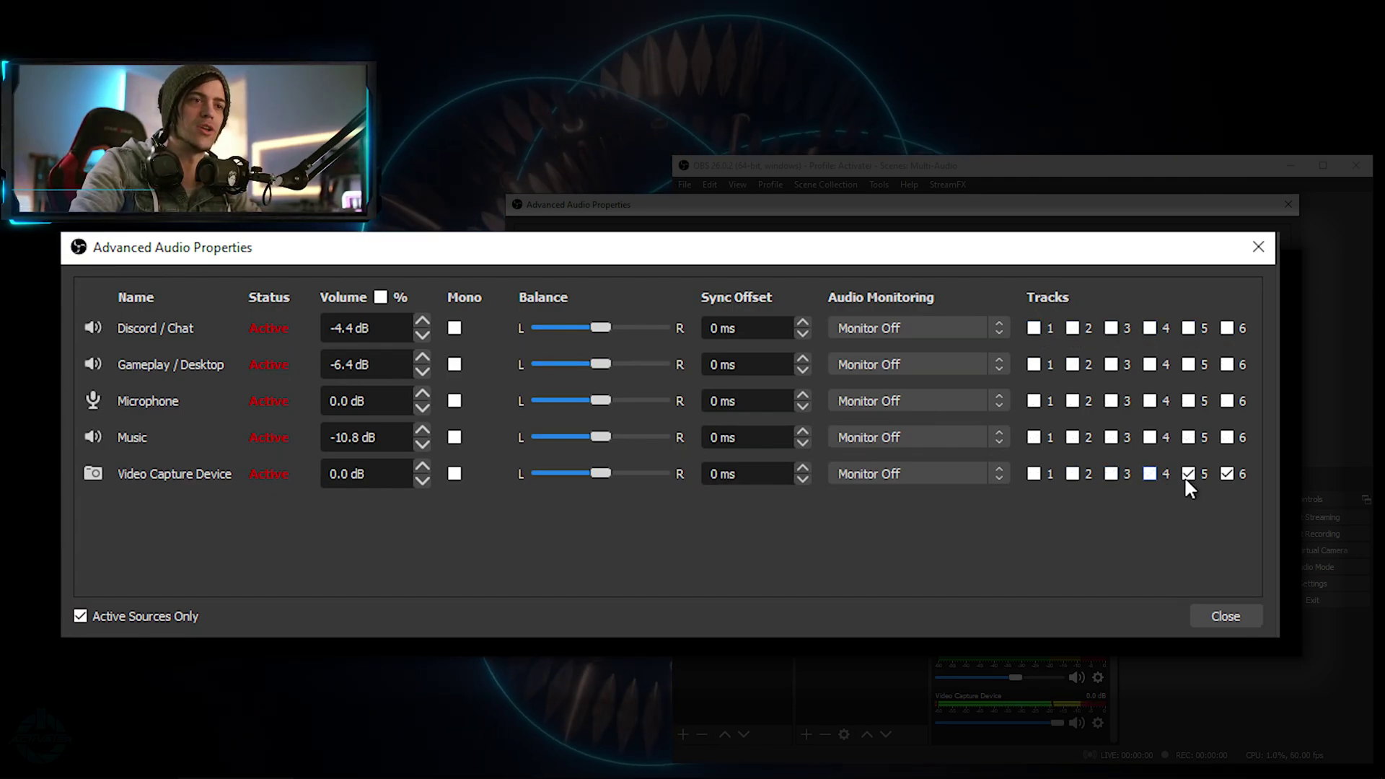
click(1229, 474)
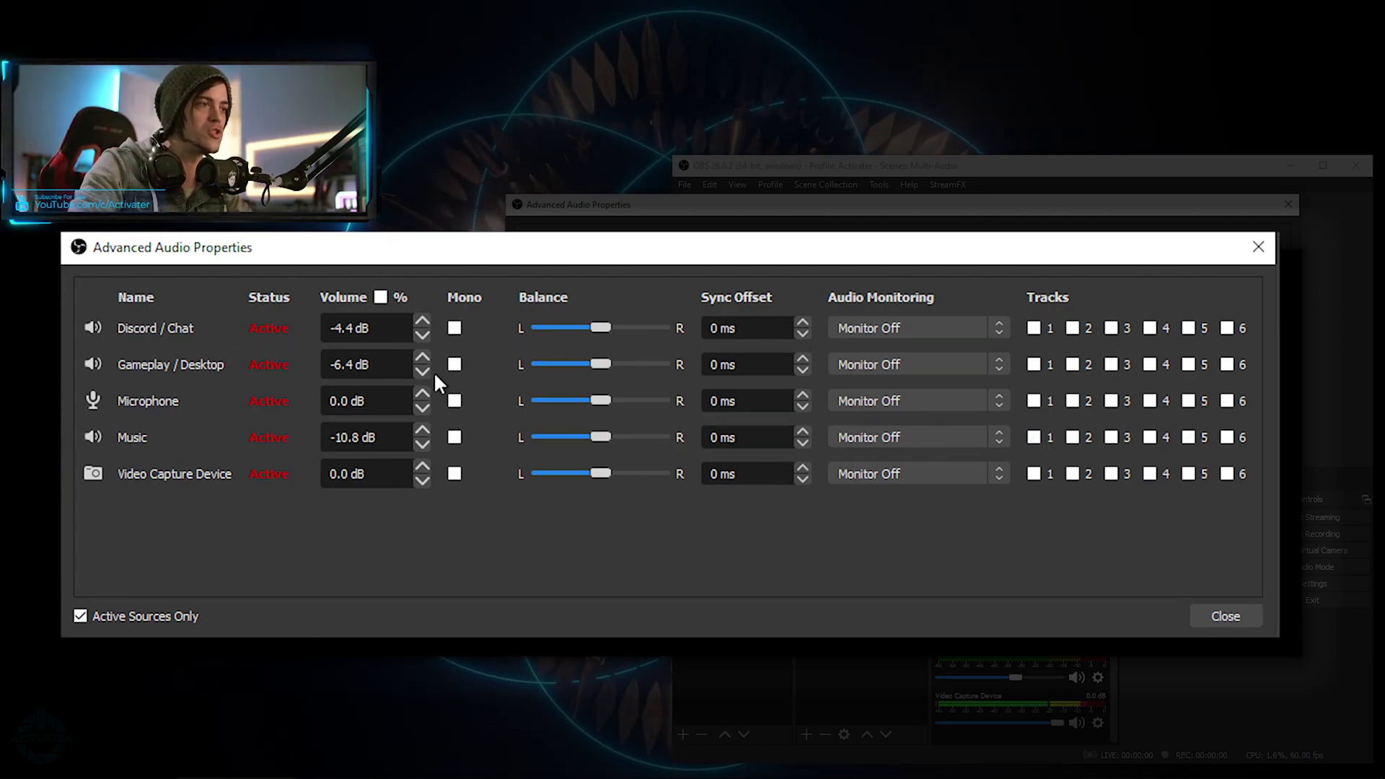
Assign Microphone to track 1, Video Capture Device to 2, Music to 3, Gameplay / Desktop to 4, Discord / Chat to 5, and all sources to 6
click(1035, 400)
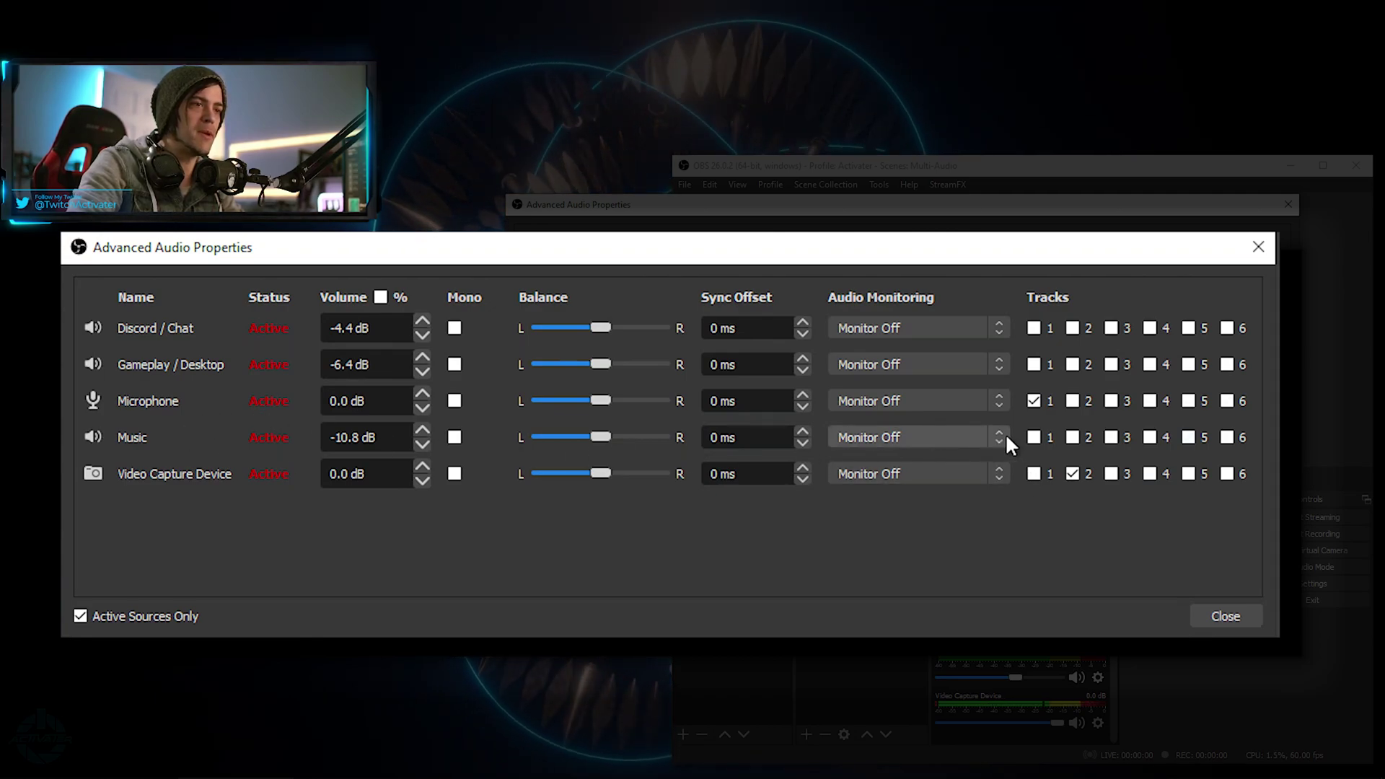
click(1112, 438)
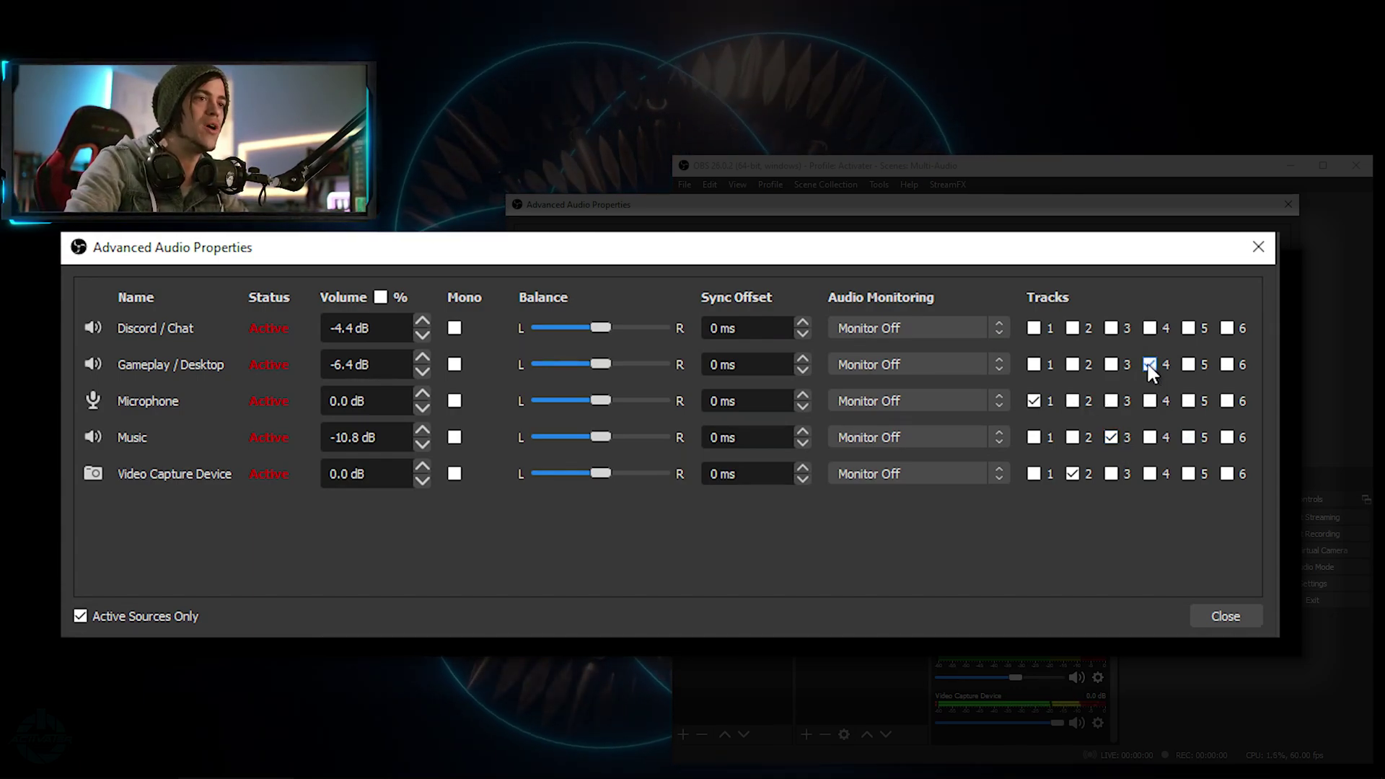
click(1189, 328)
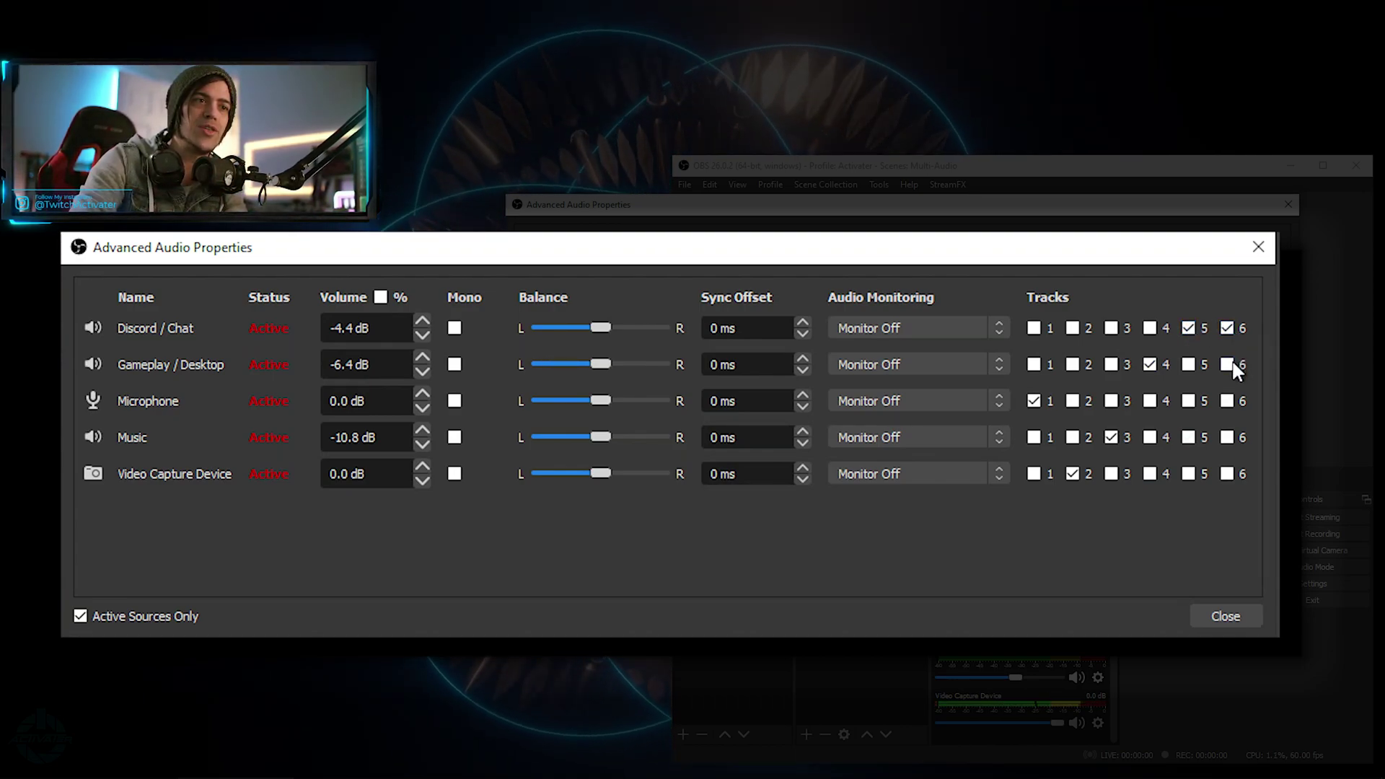
click(1229, 473)
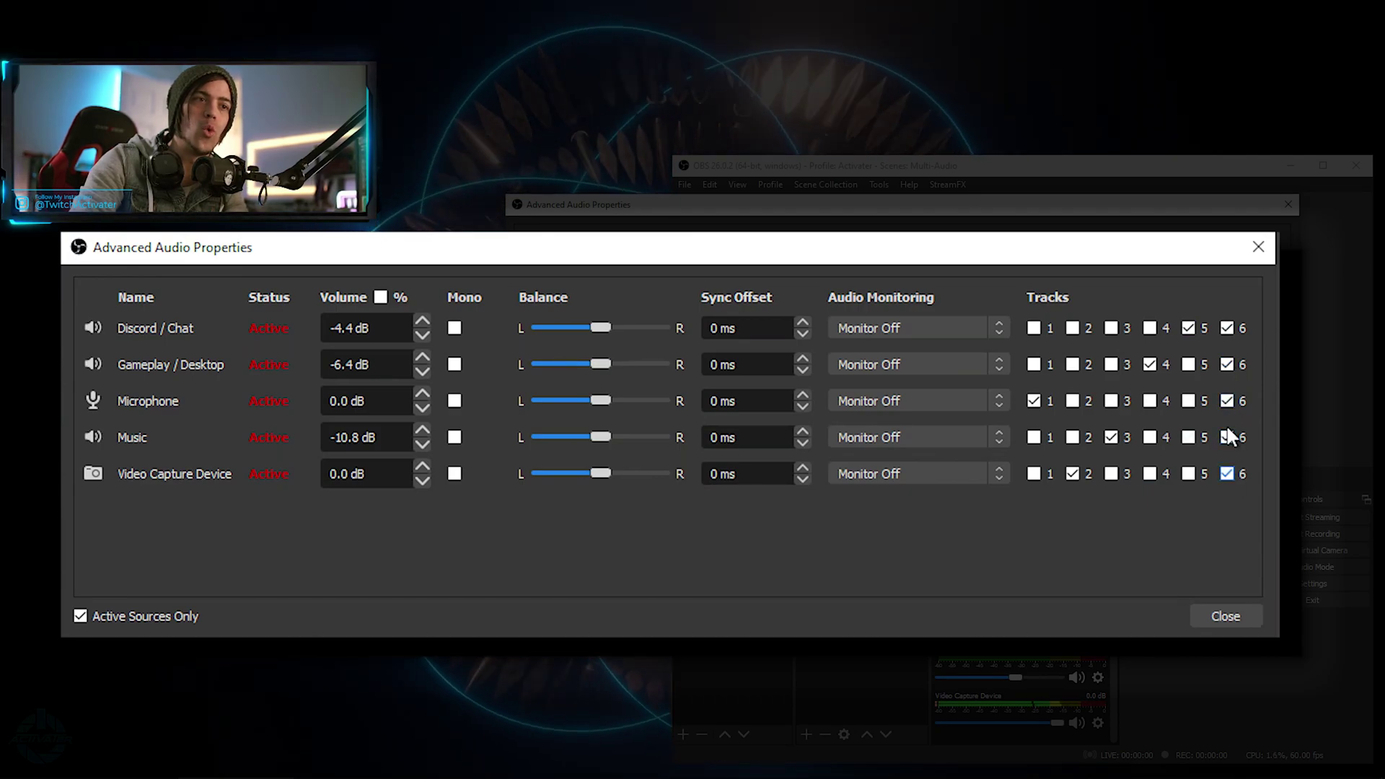
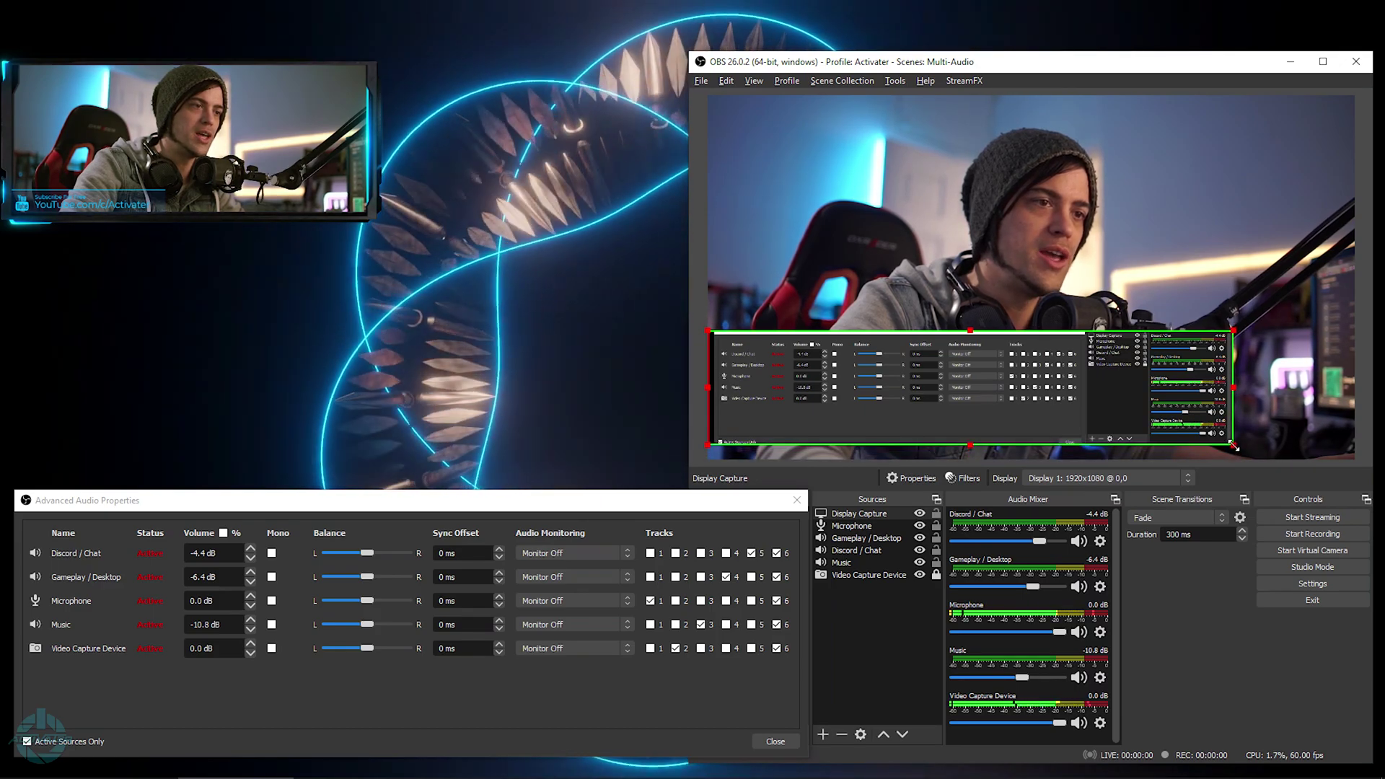
Move the Display Capture to the lower-right area of the canvas and make a short test recording with music playing
click(1071, 396)
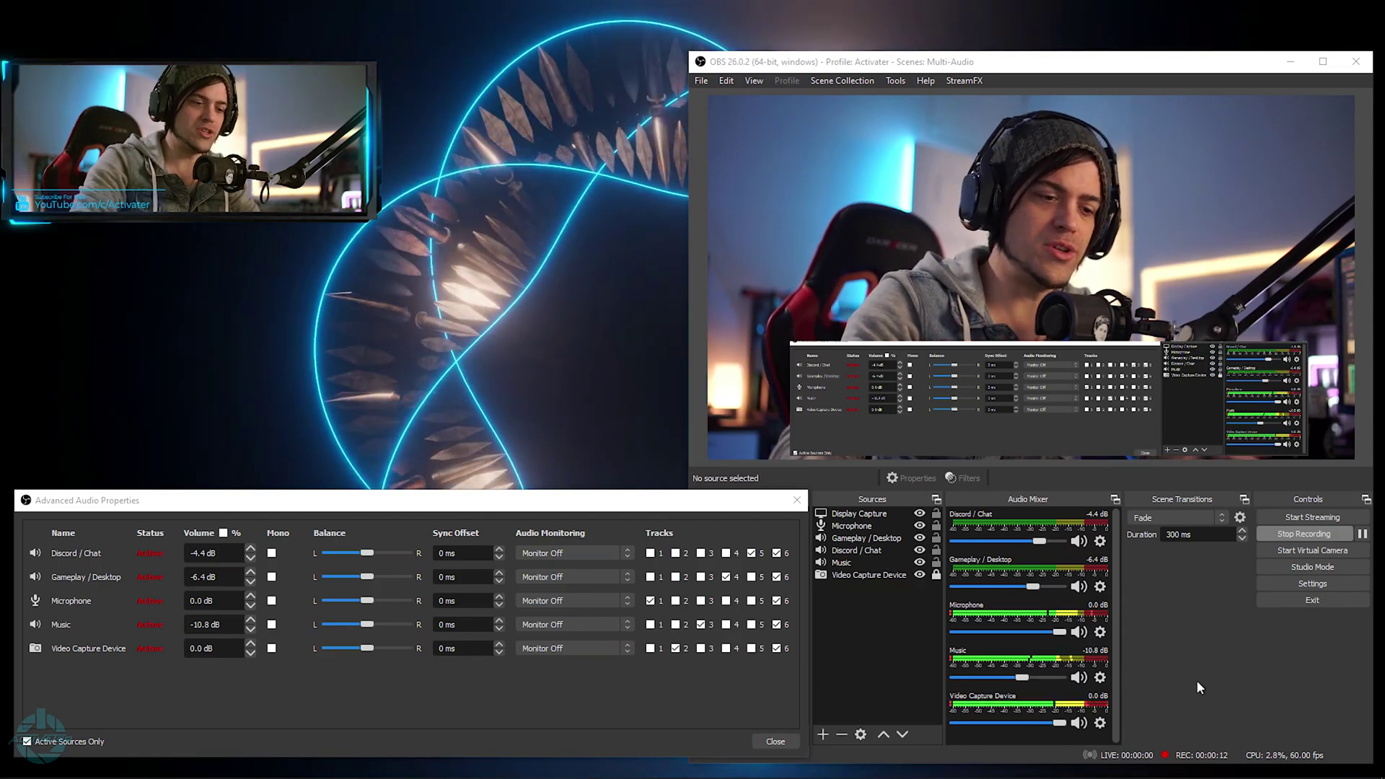
mouse_move(1306, 774)
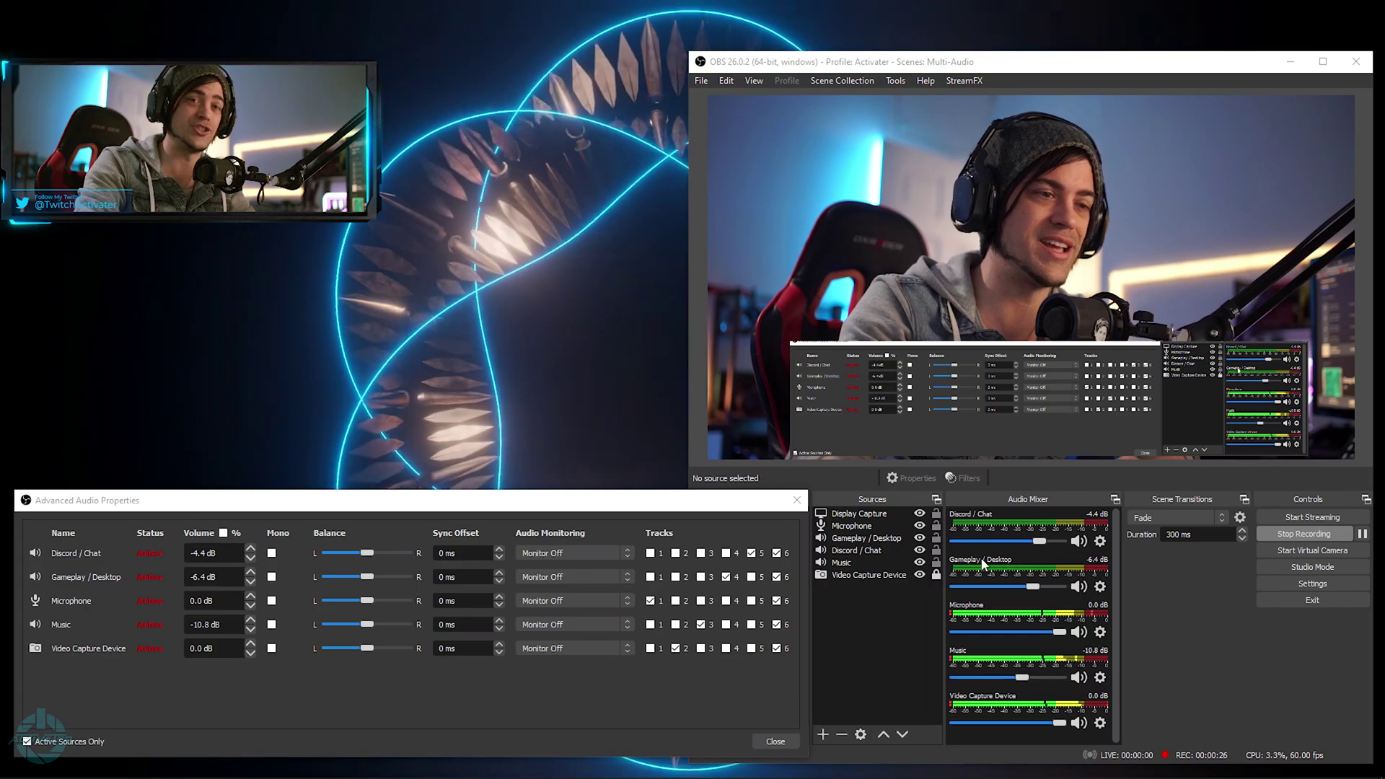
click(1291, 765)
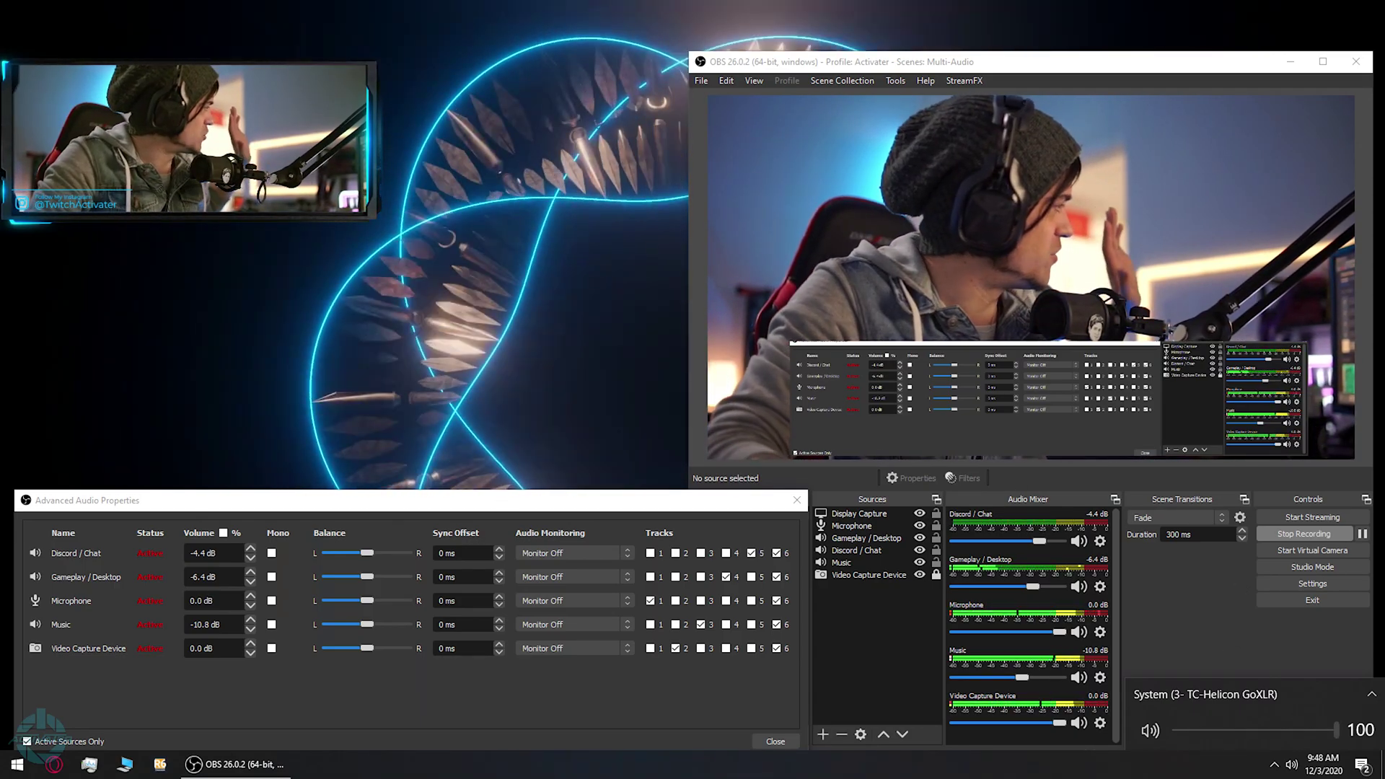
click(1309, 533)
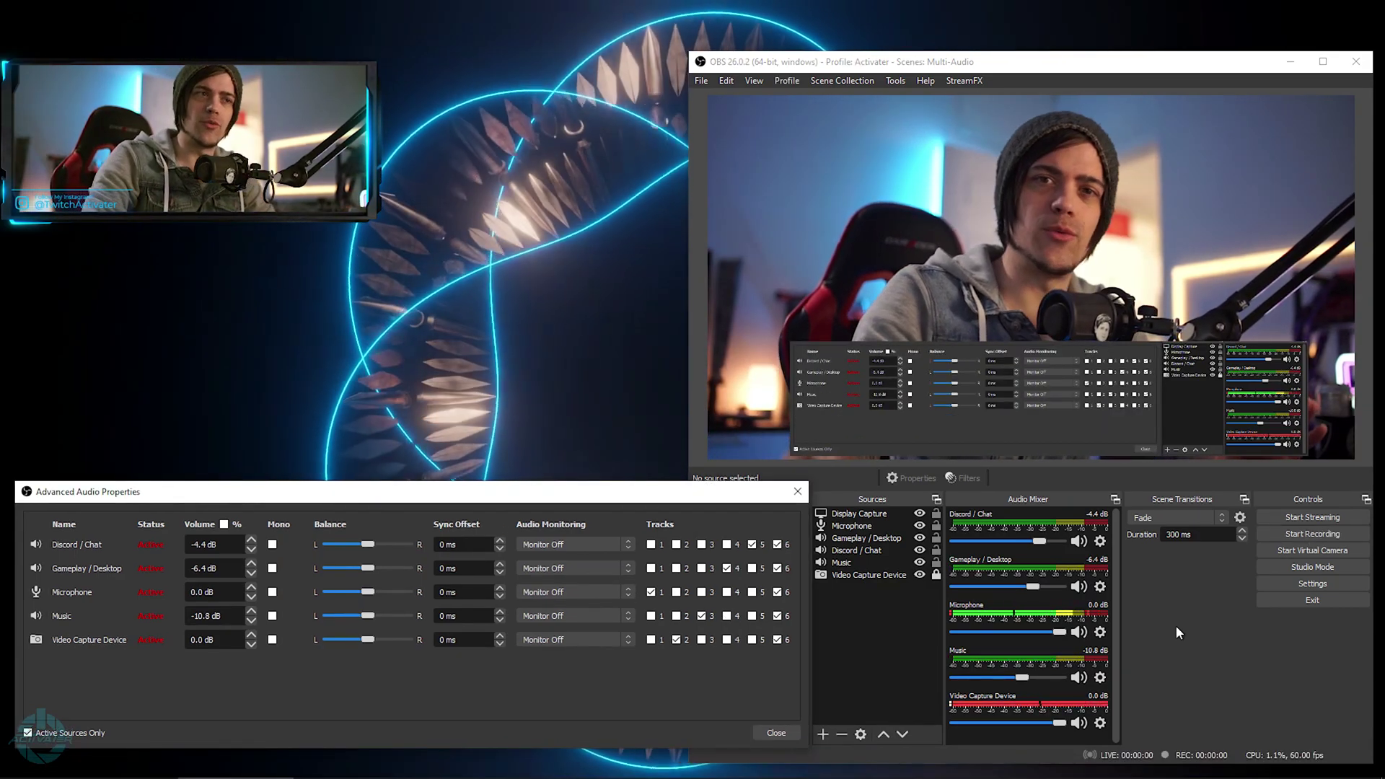
click(703, 80)
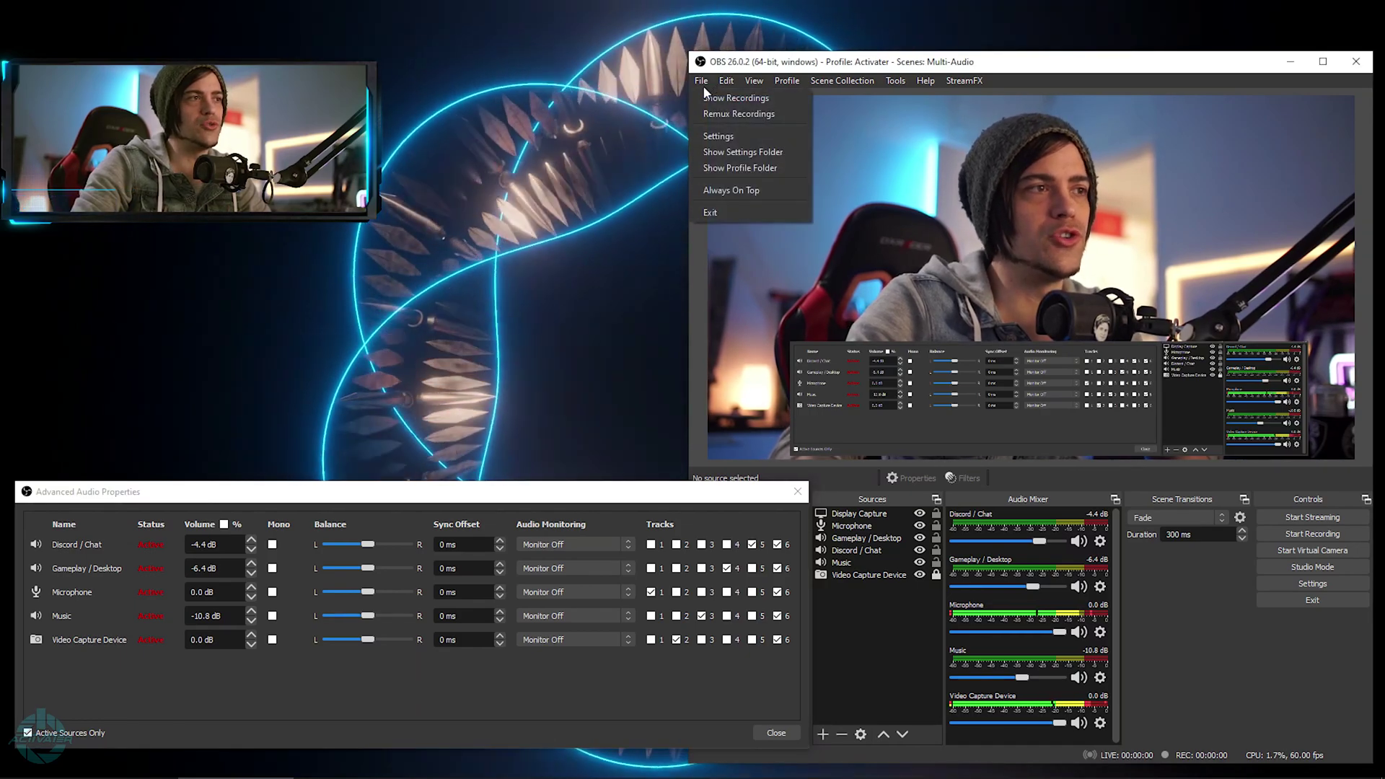
click(714, 98)
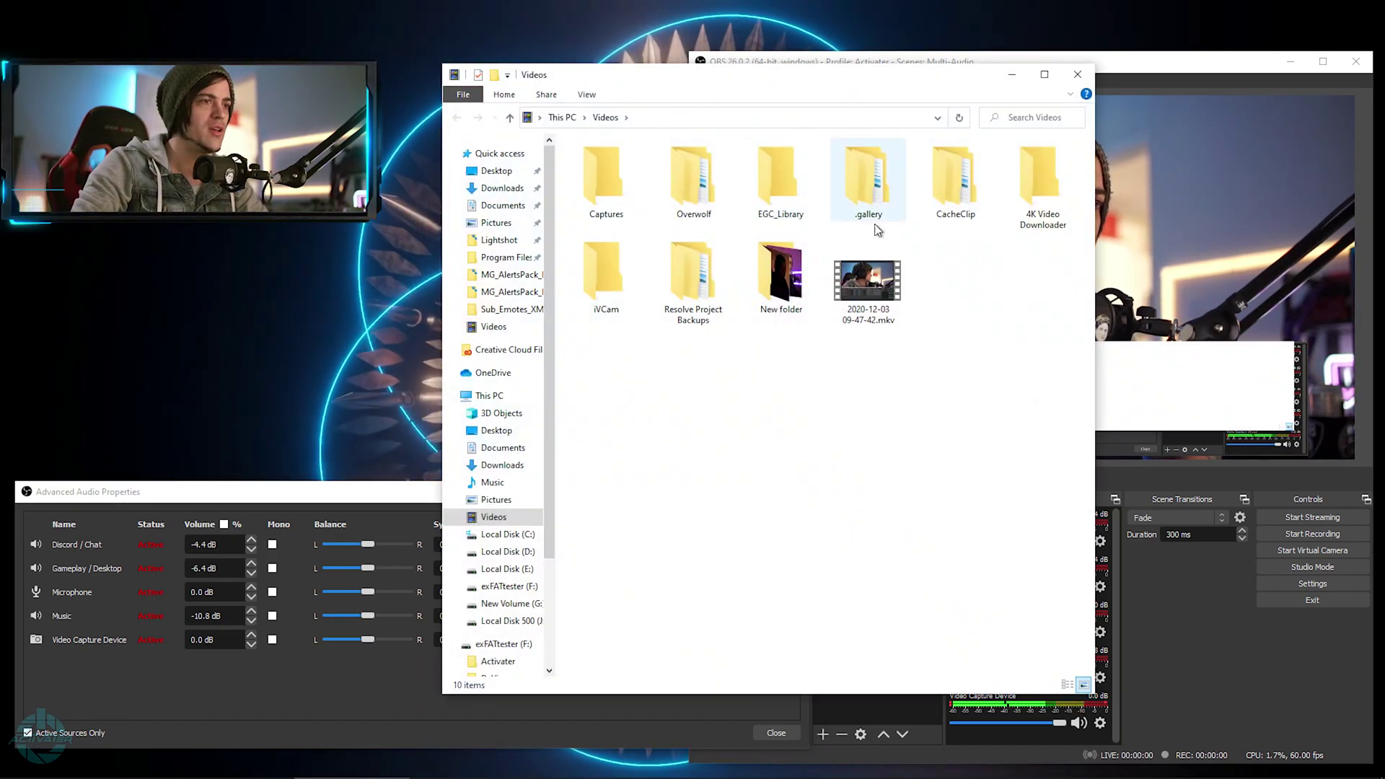
click(888, 273)
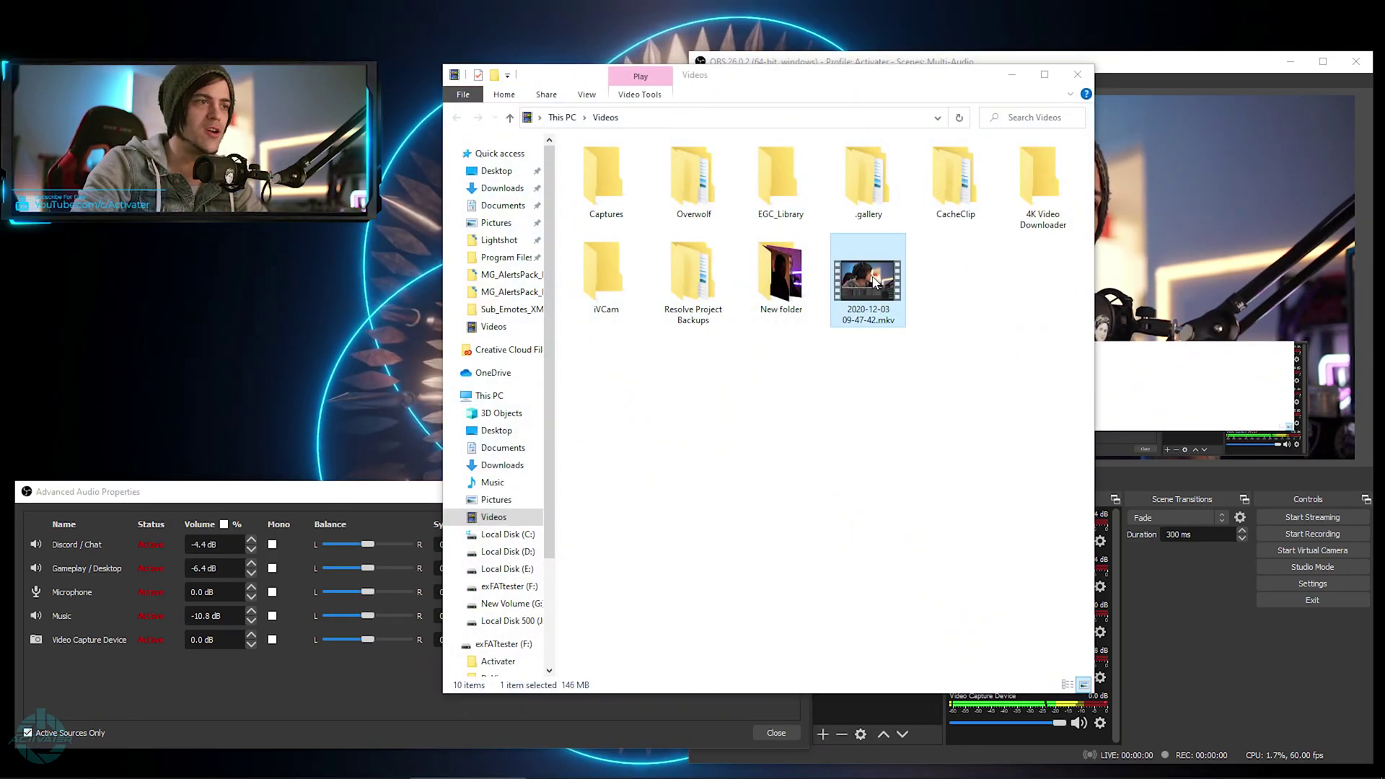
double_click(889, 272)
Switch to Premiere Pro, move the Videos folder window partly off its workspace, and minimize Premiere Pro
click(1244, 14)
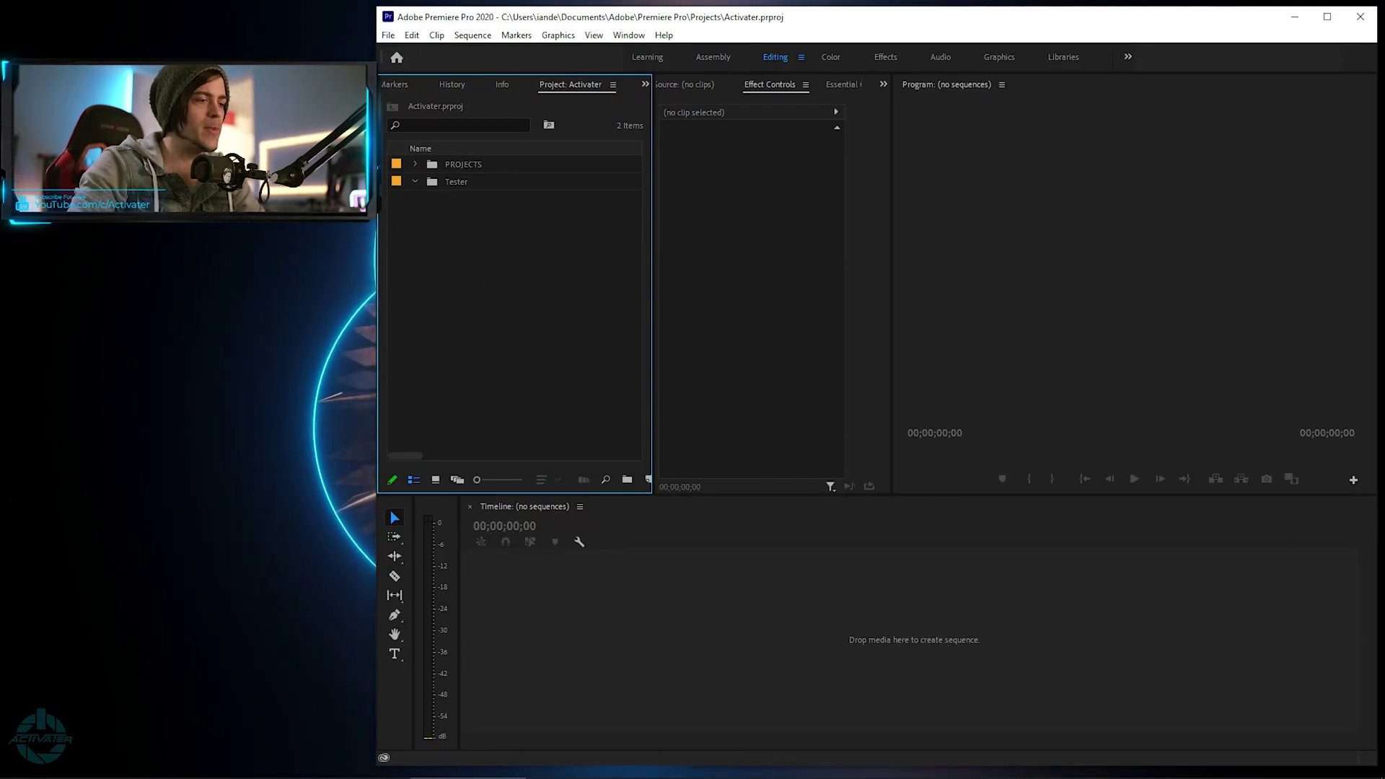
click(351, 770)
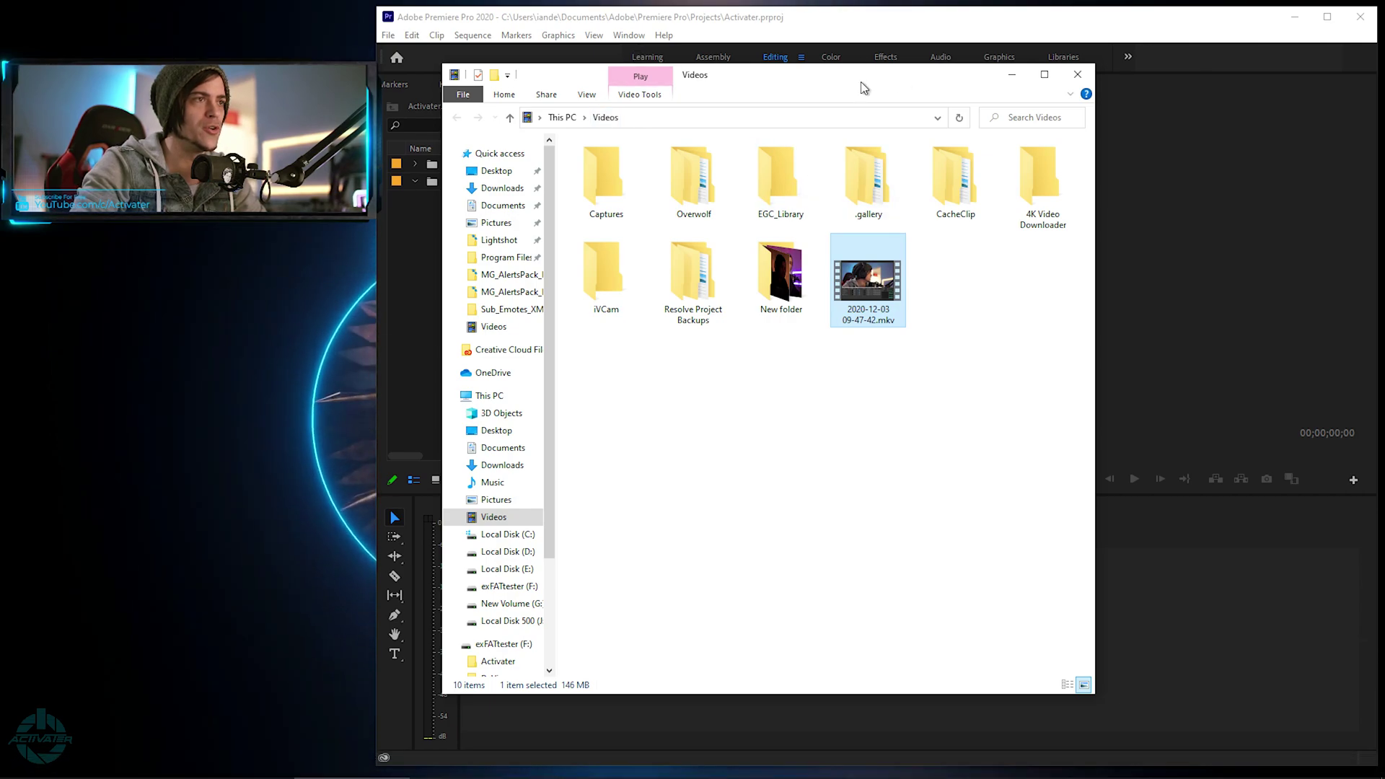
drag(859, 86, 391, 243)
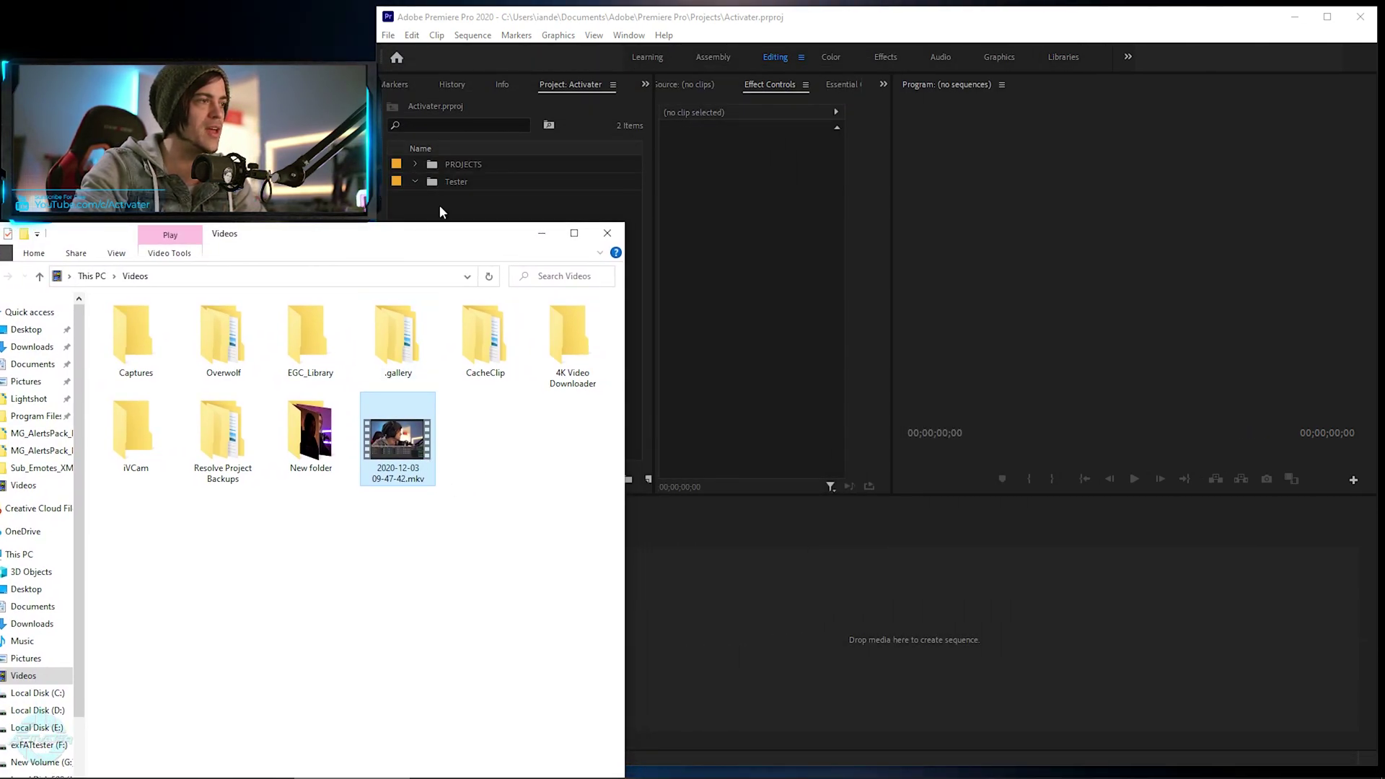
drag(490, 236, 522, 409)
drag(435, 614, 517, 327)
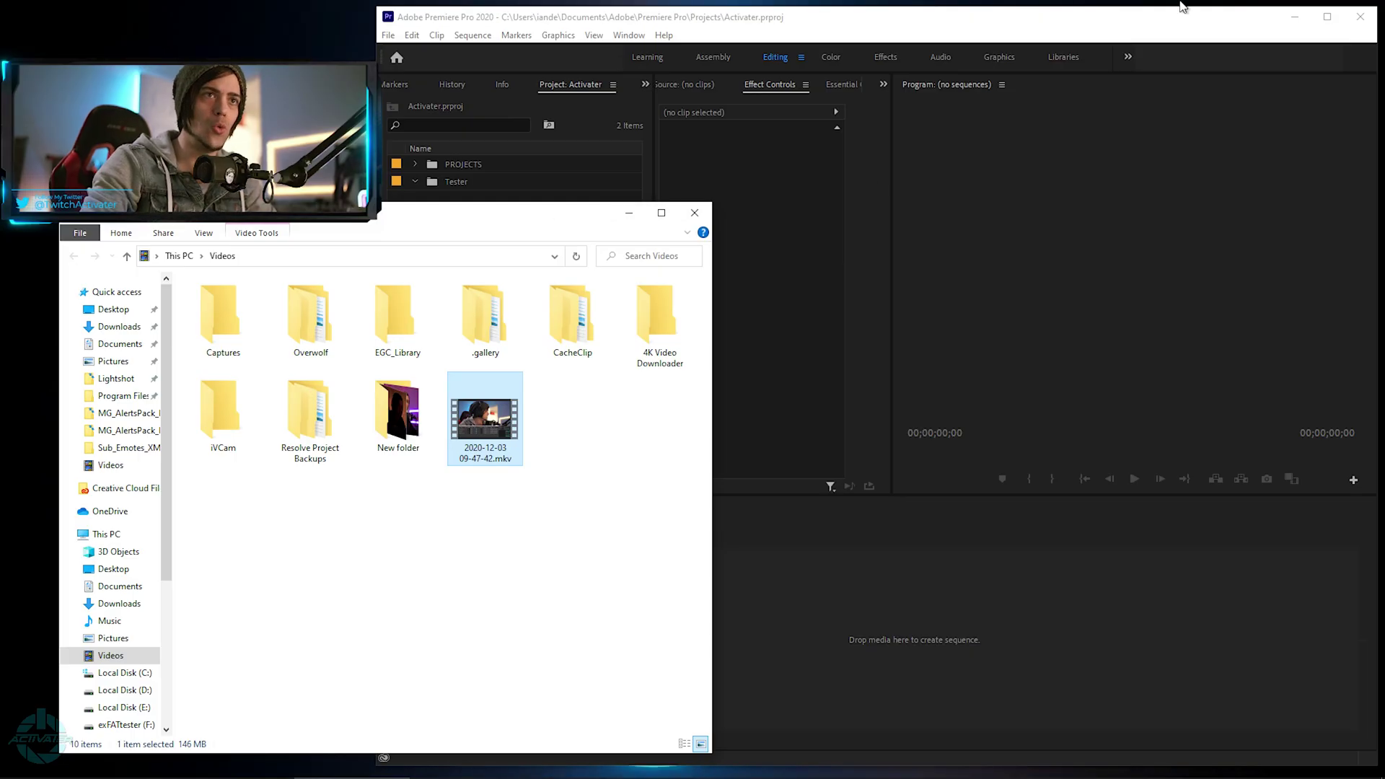
click(1294, 17)
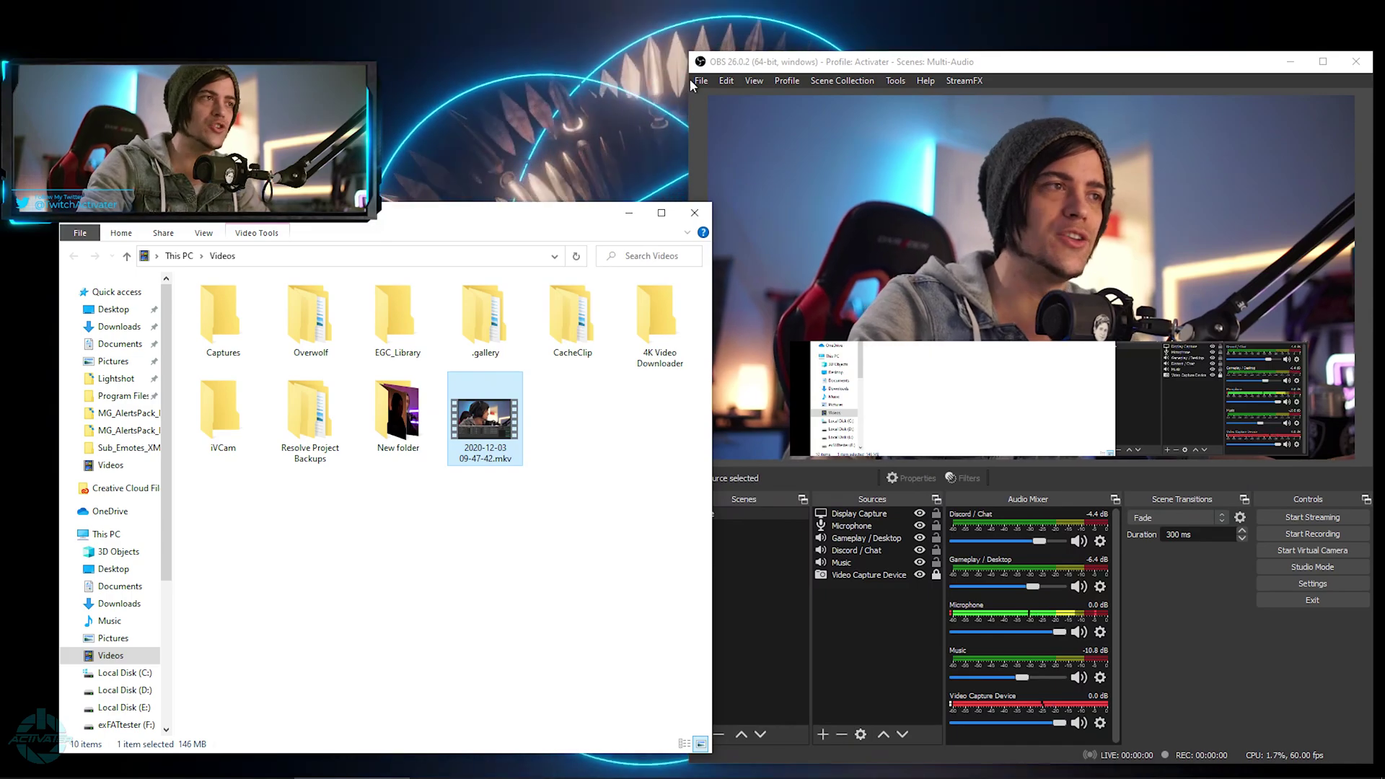
click(704, 80)
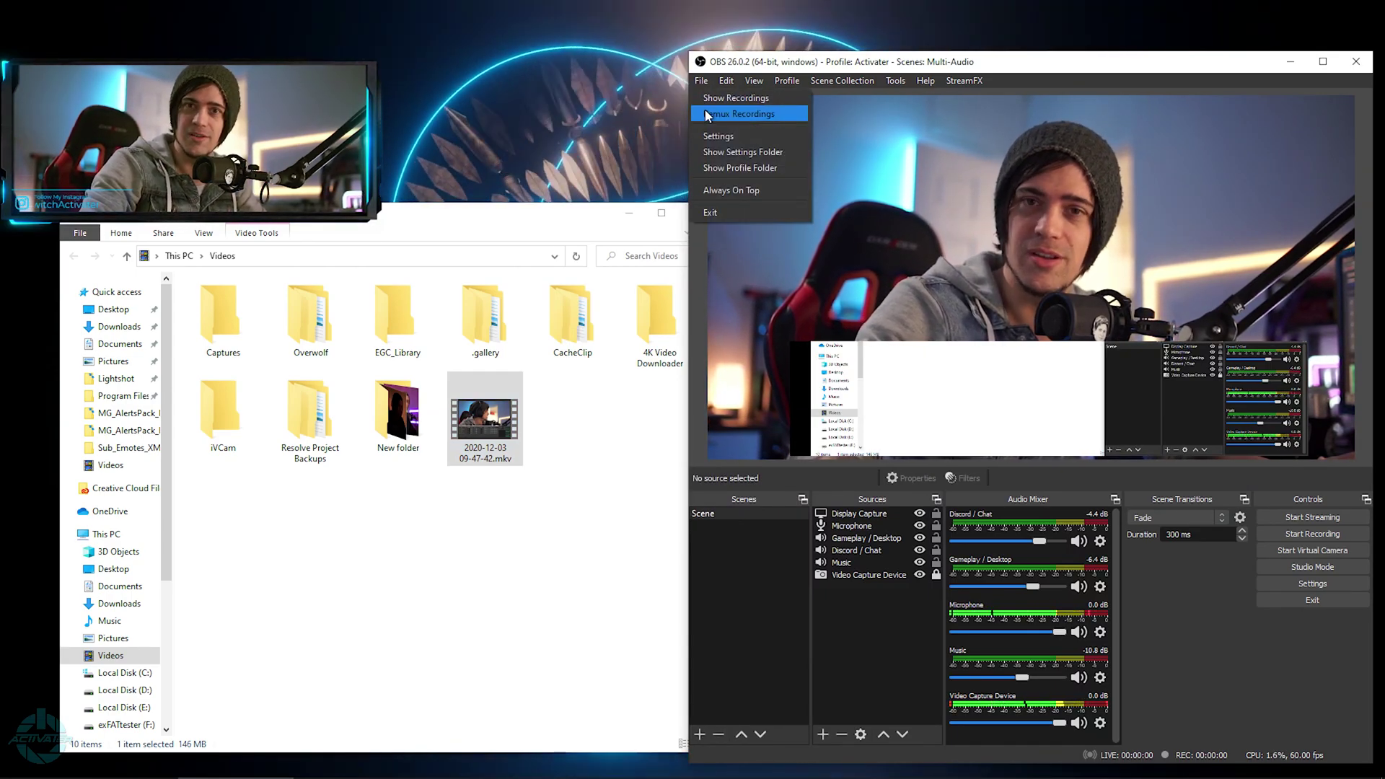
click(705, 112)
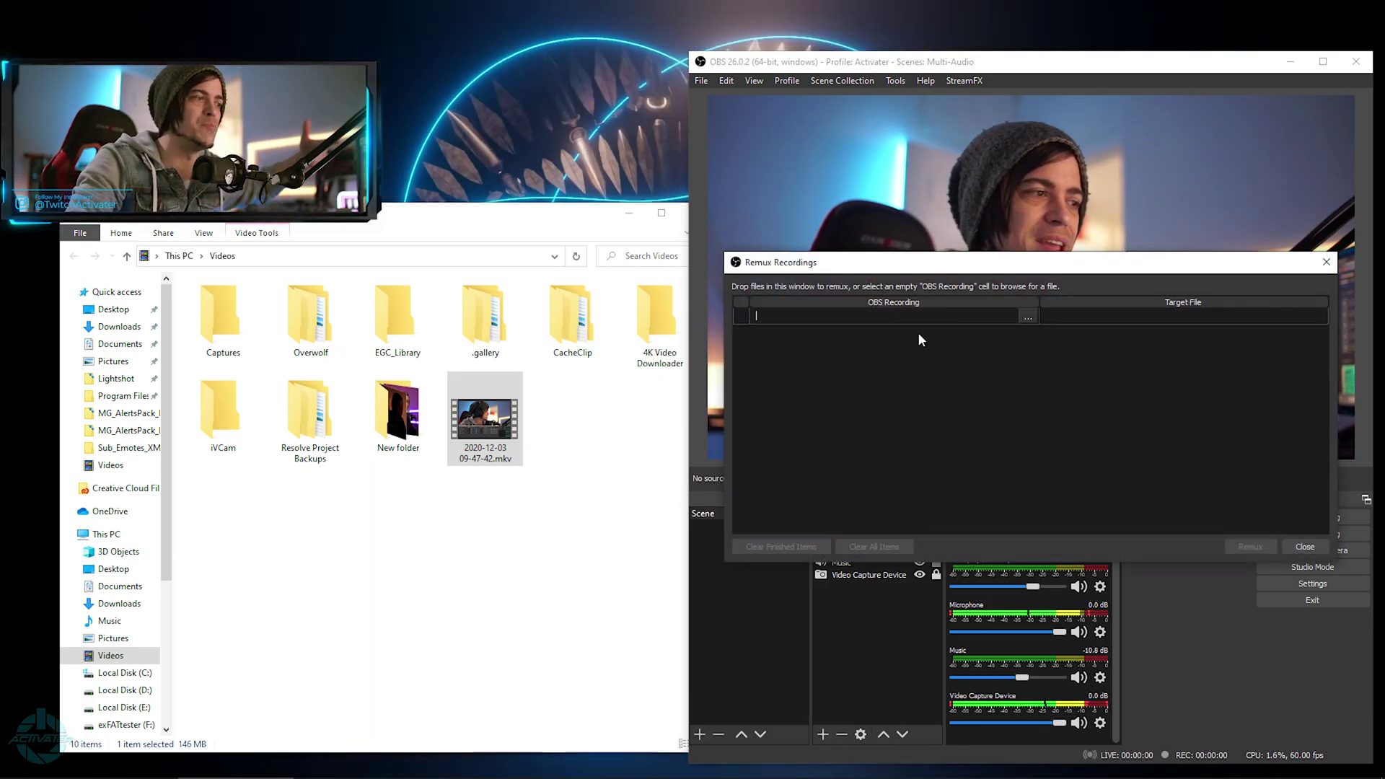
click(482, 433)
click(1010, 404)
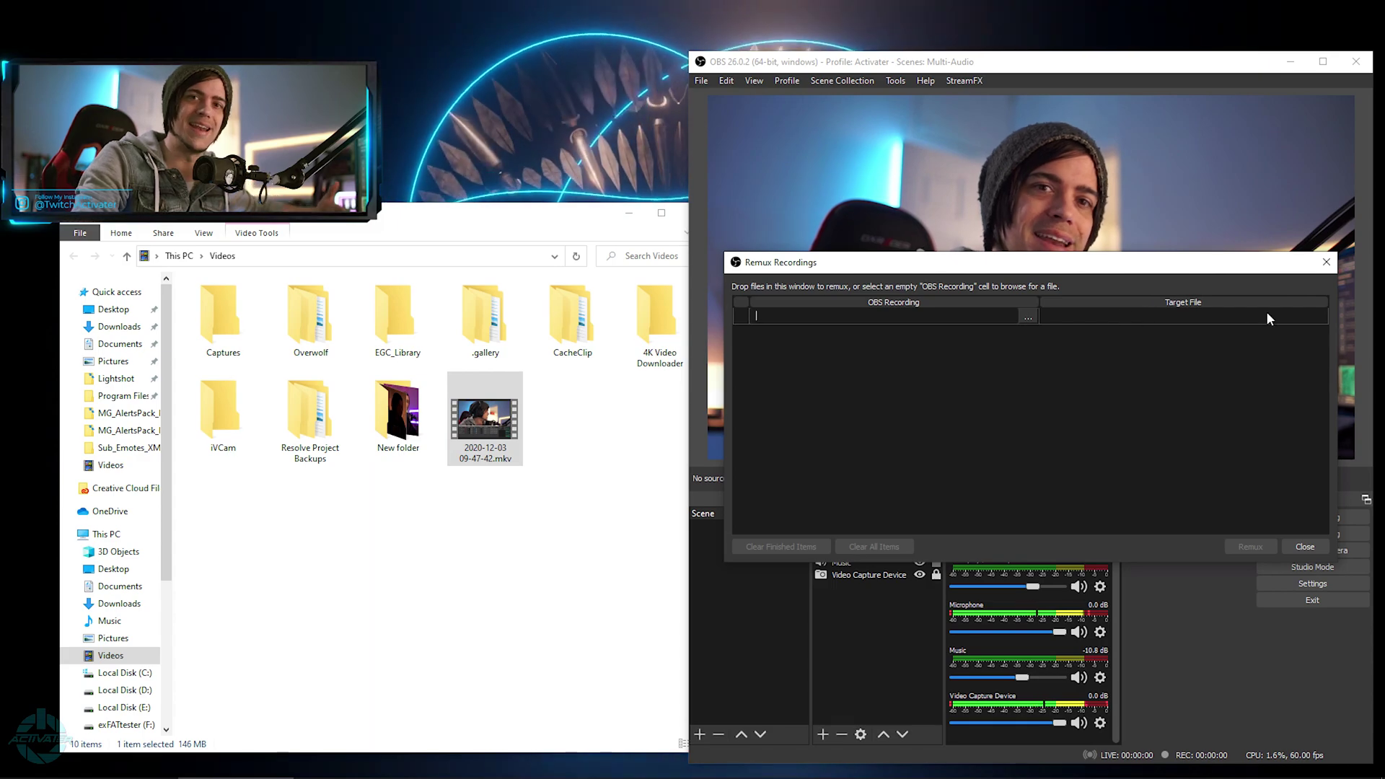
click(1028, 318)
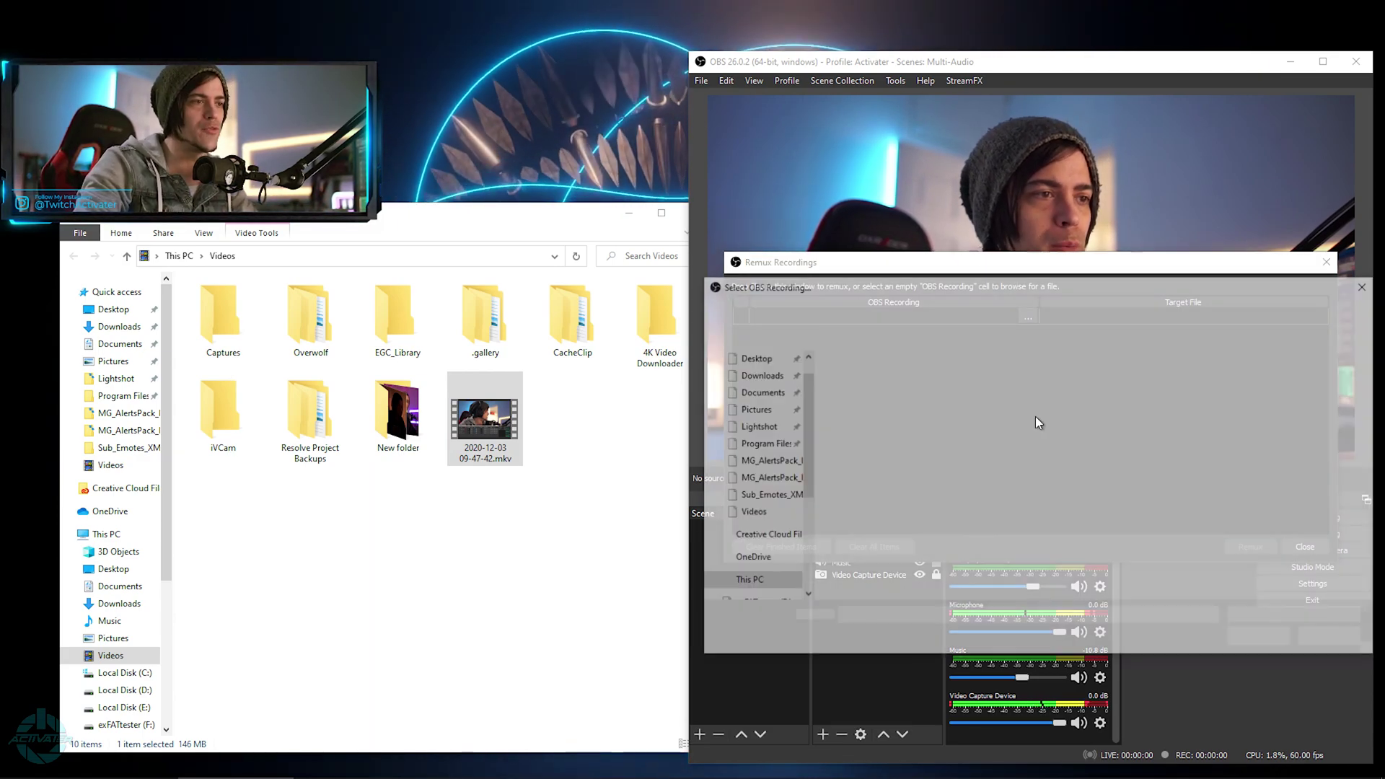
click(1021, 498)
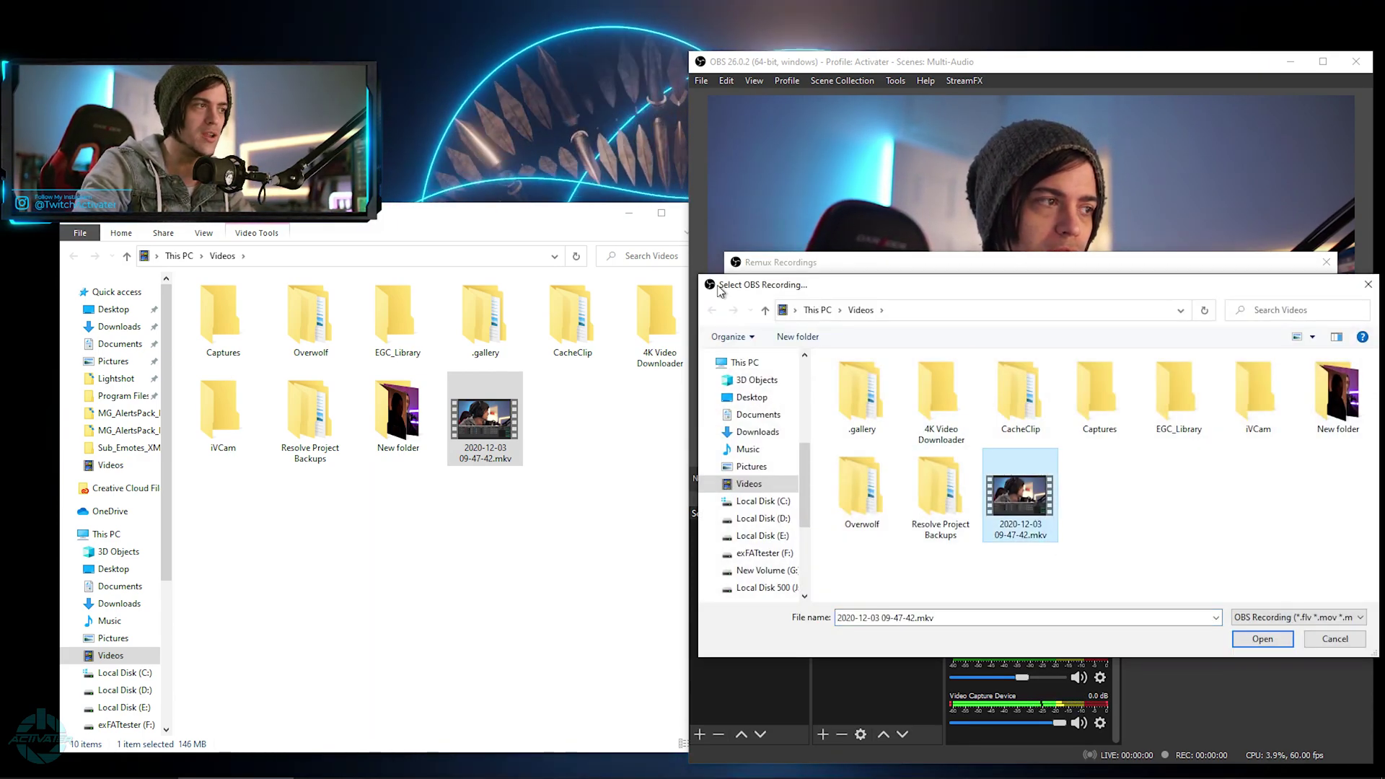
click(484, 426)
click(1226, 578)
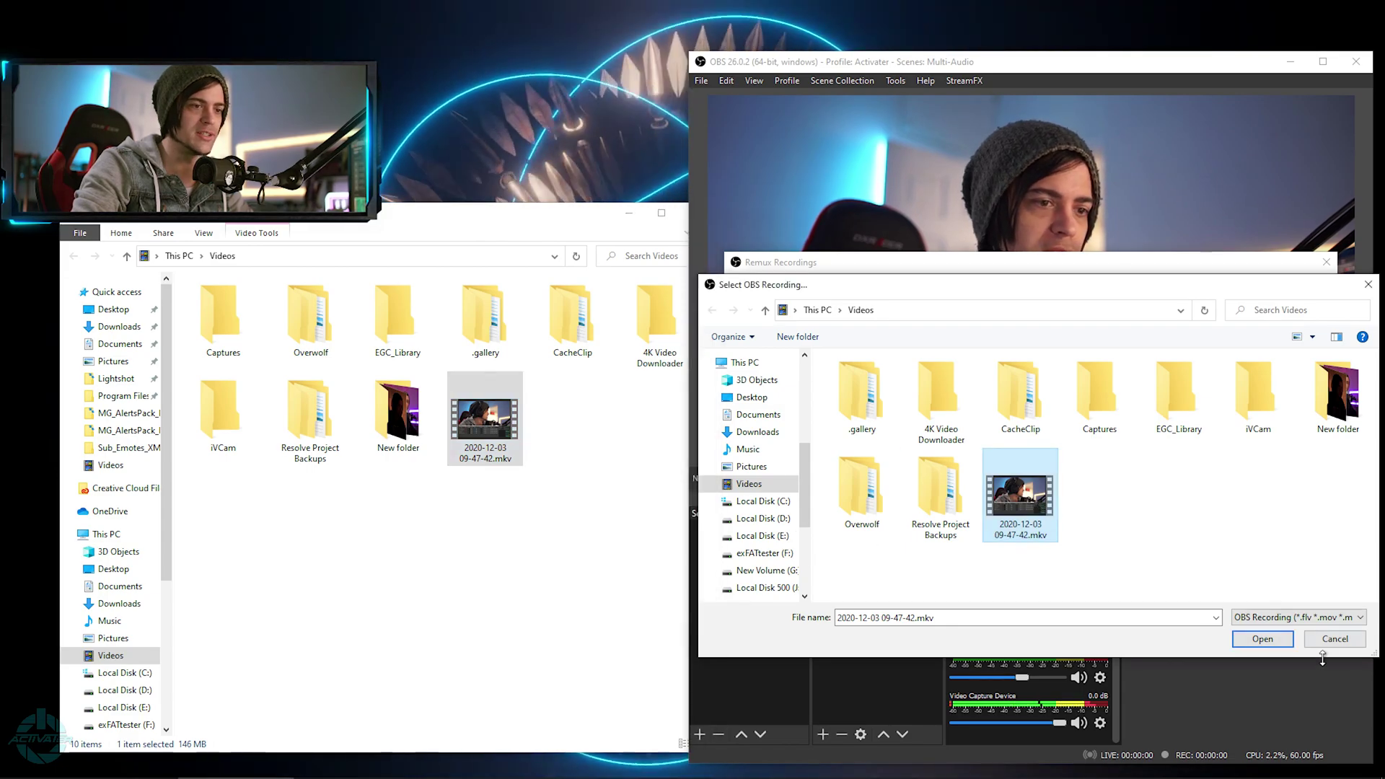
click(1263, 639)
Set the target file to "mp4 remux.mp4" in the Videos folder and remux the recording
double_click(1171, 316)
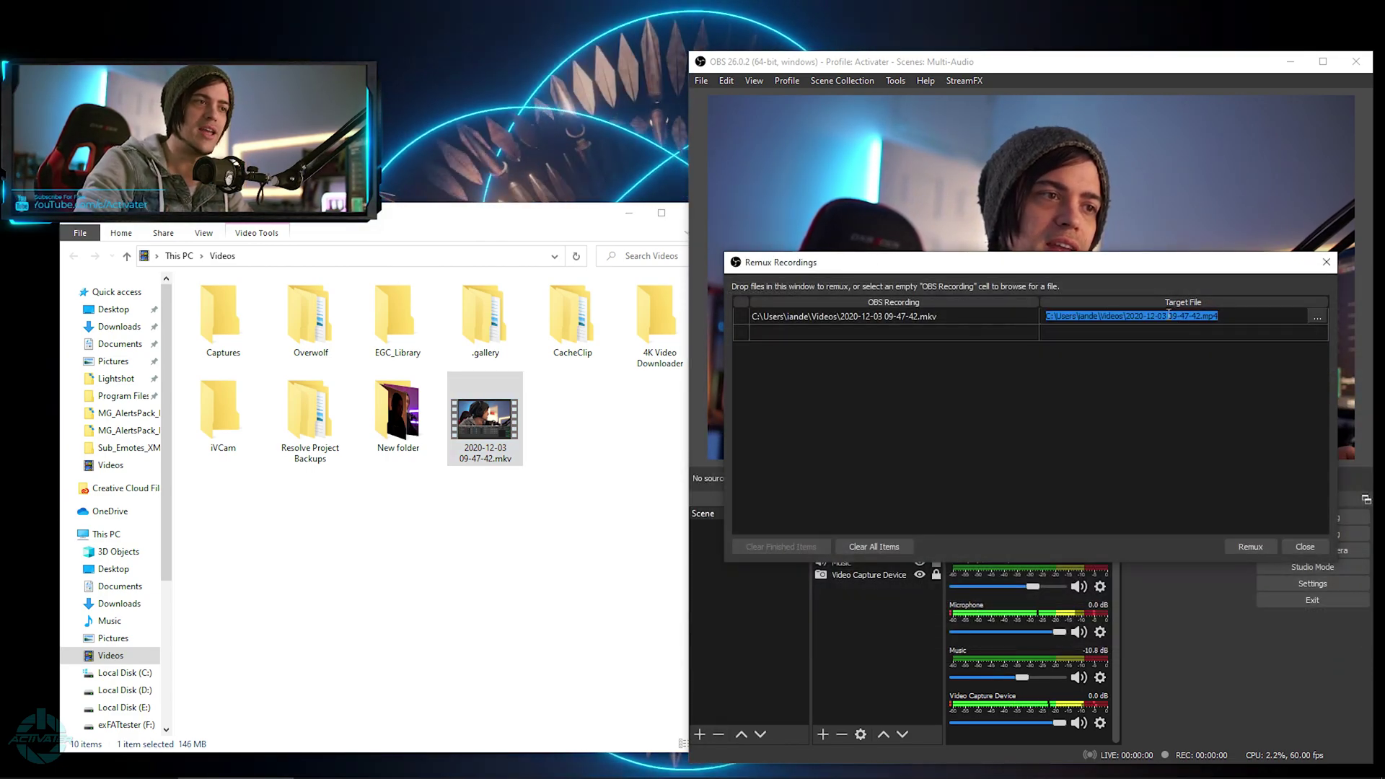
click(1317, 318)
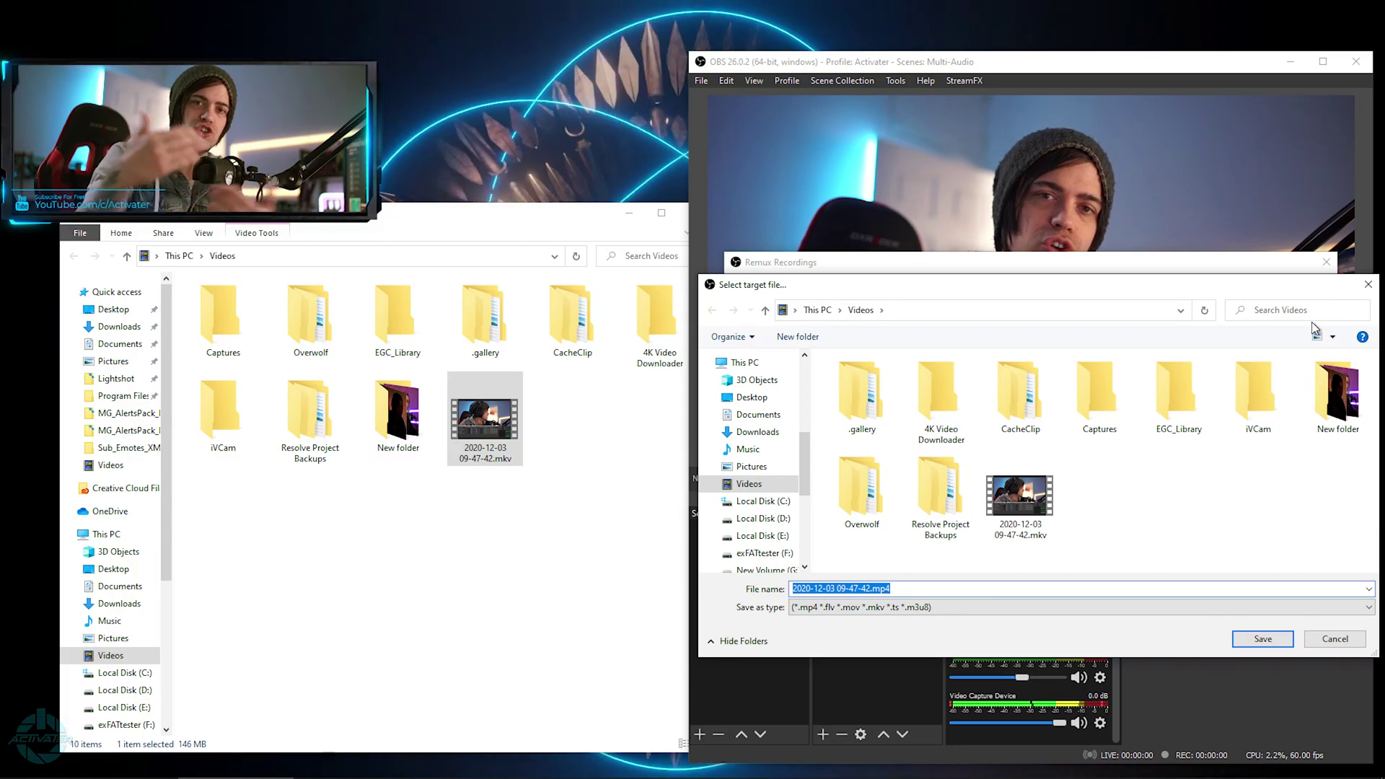
click(886, 591)
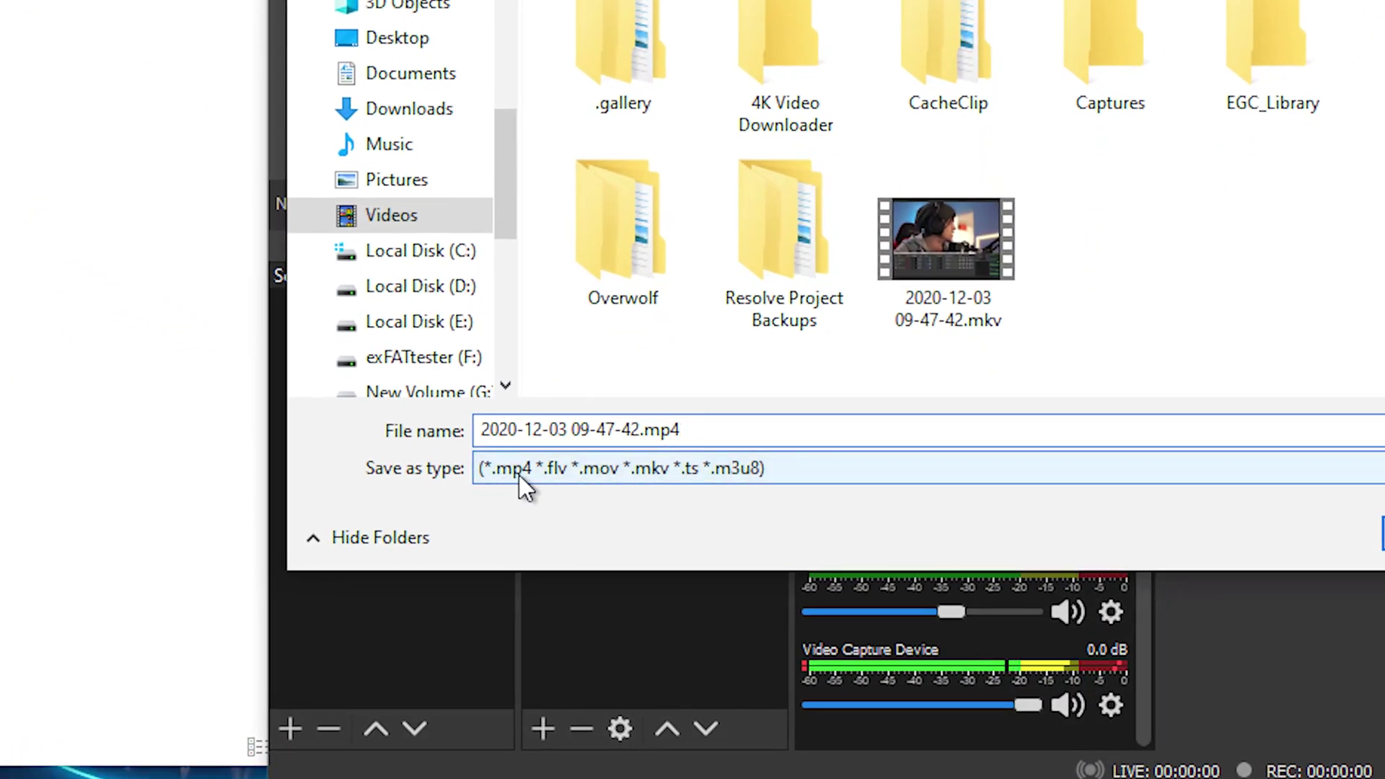
drag(640, 430, 393, 417)
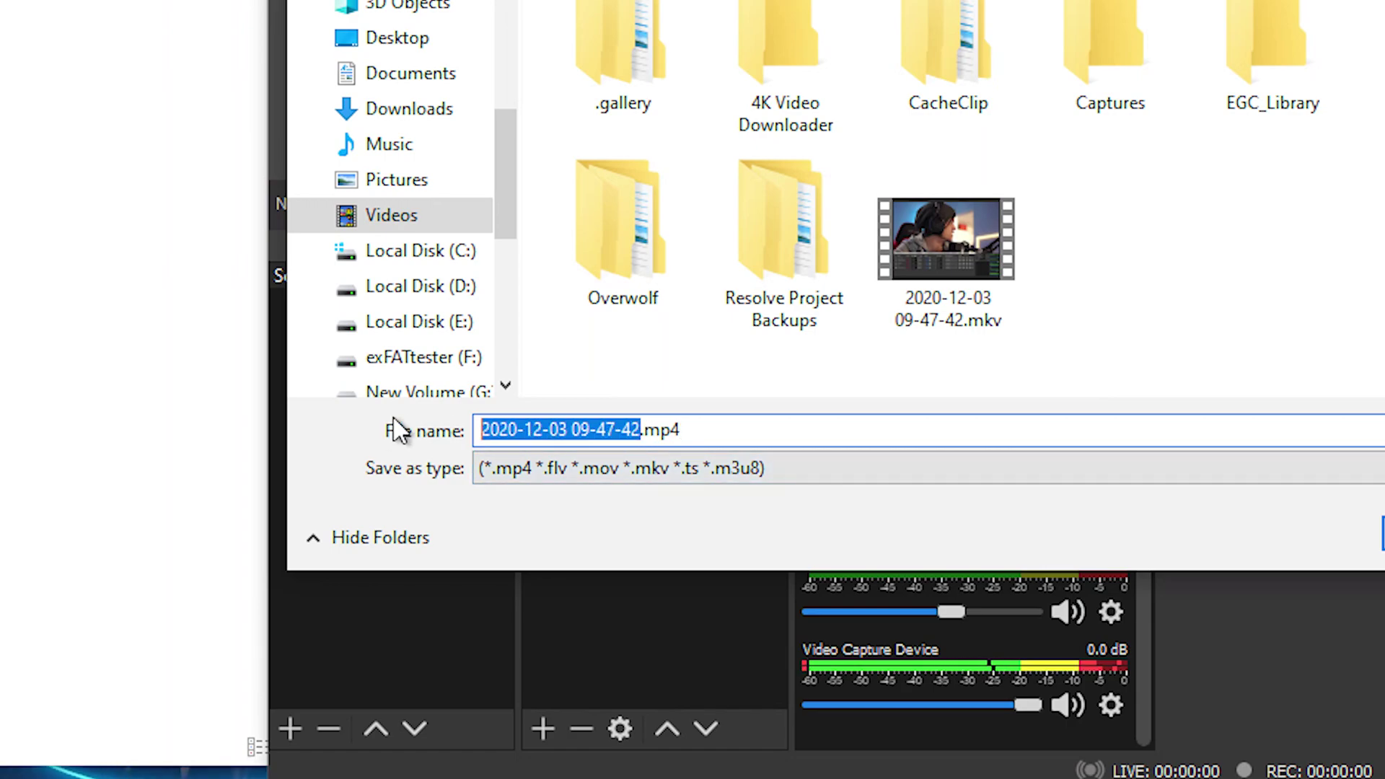
text(mp)
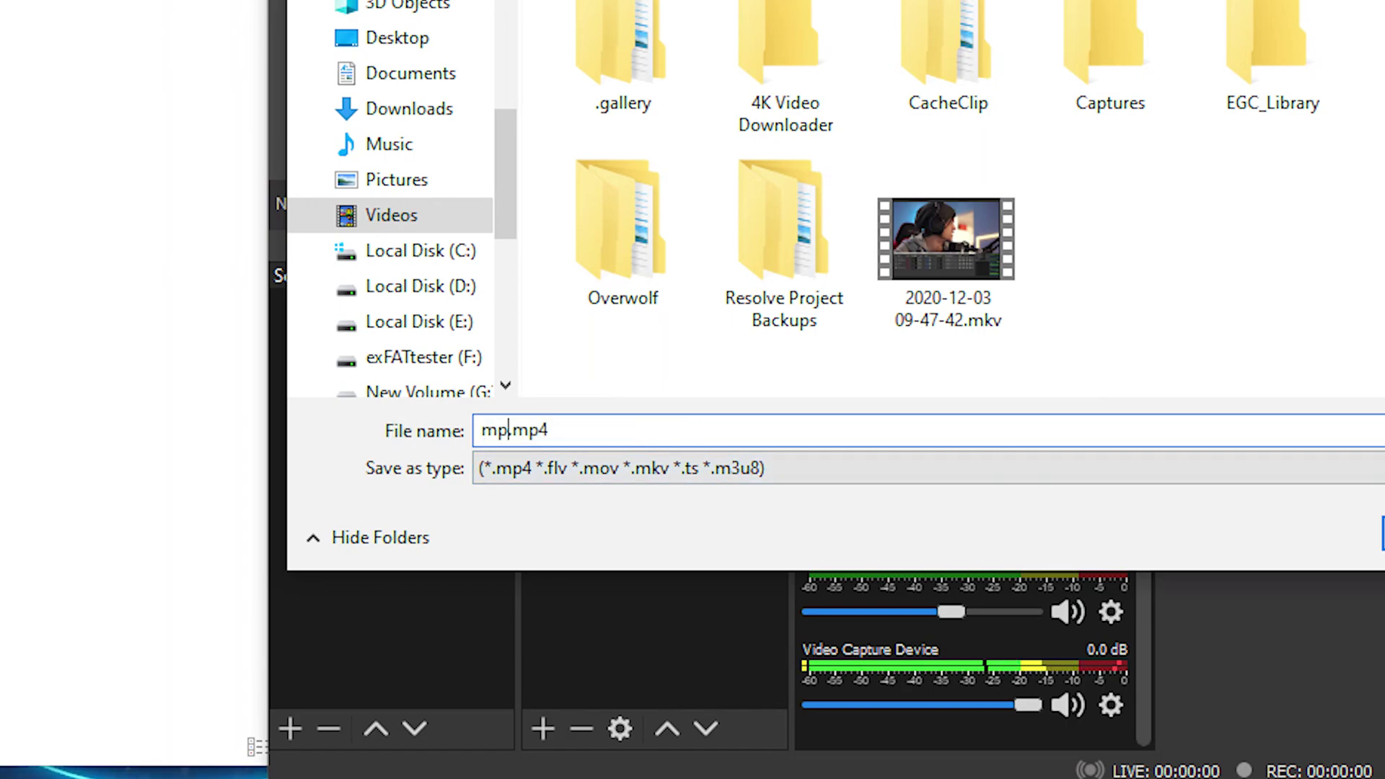
text(4)
text( remux)
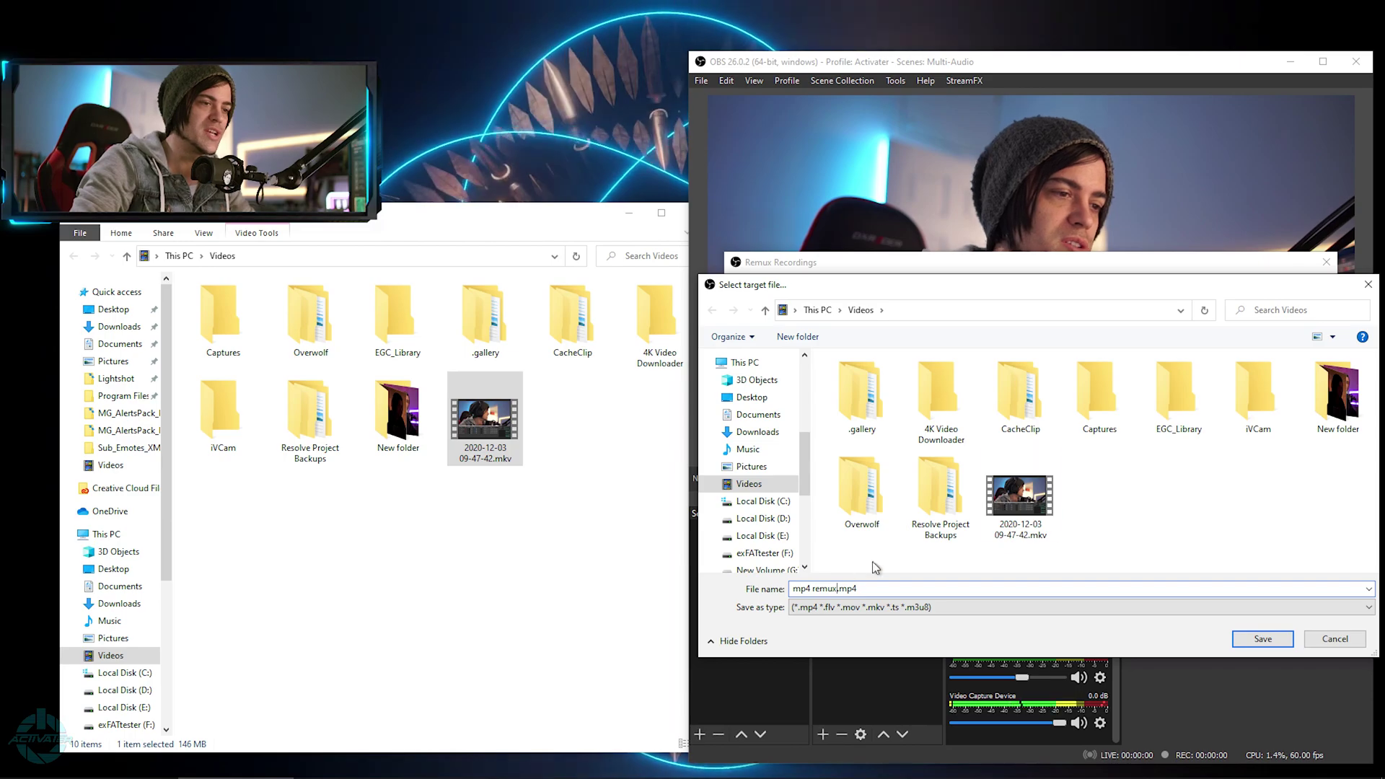
click(1261, 640)
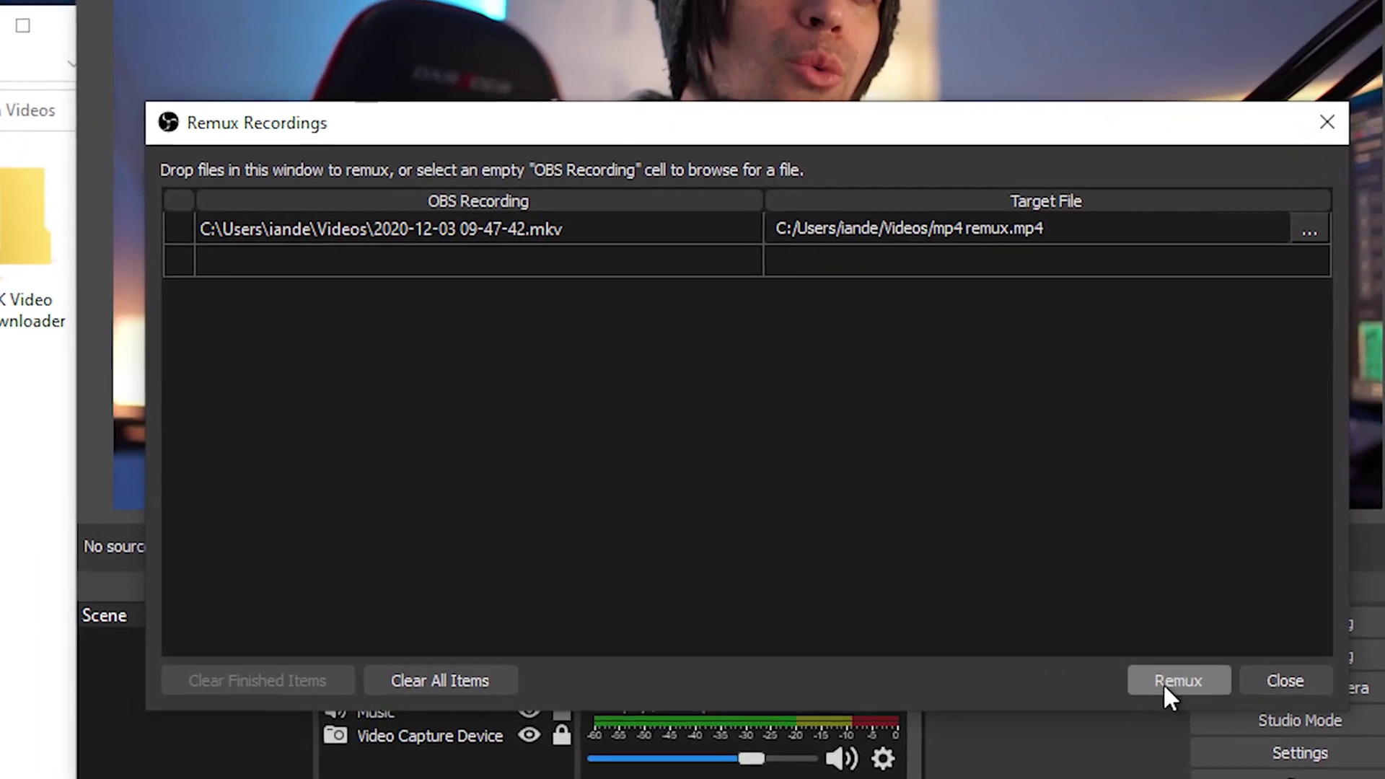
click(1251, 546)
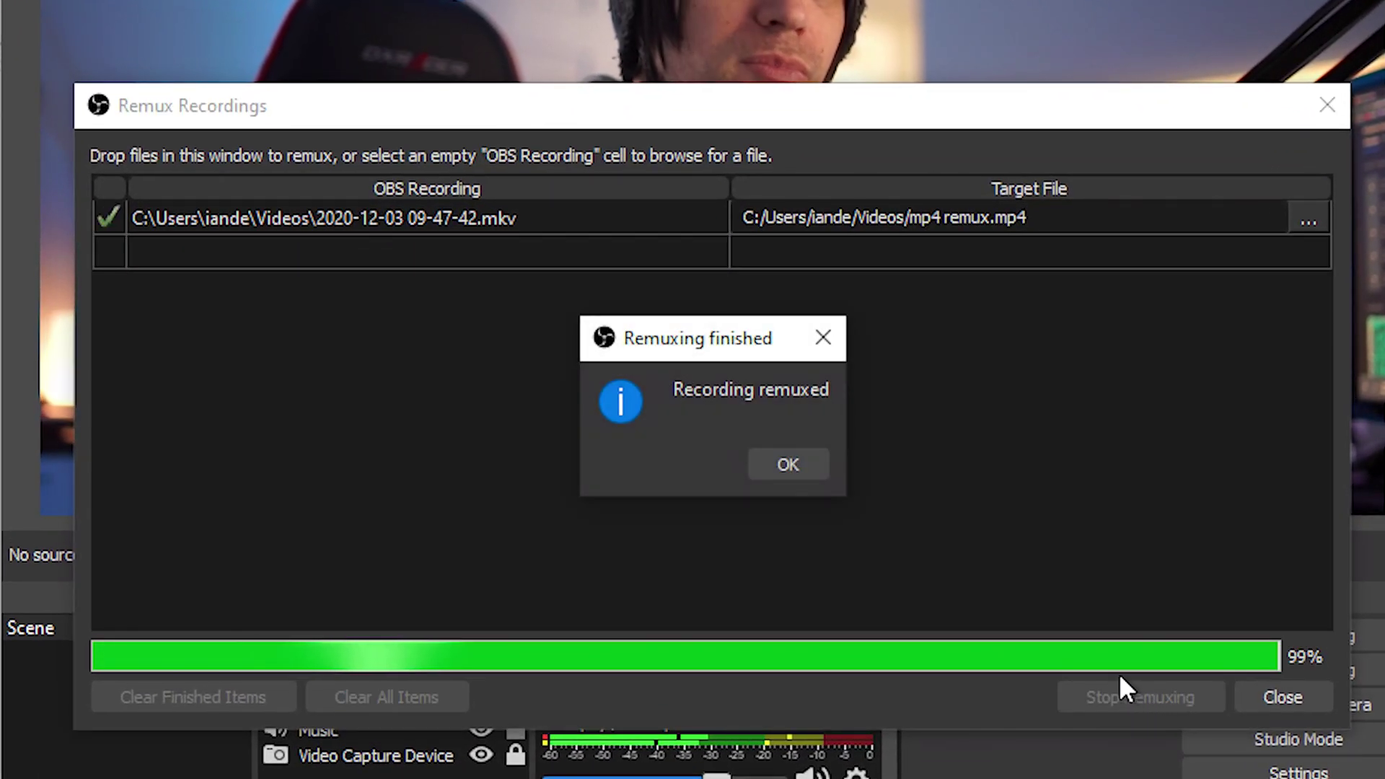
click(789, 464)
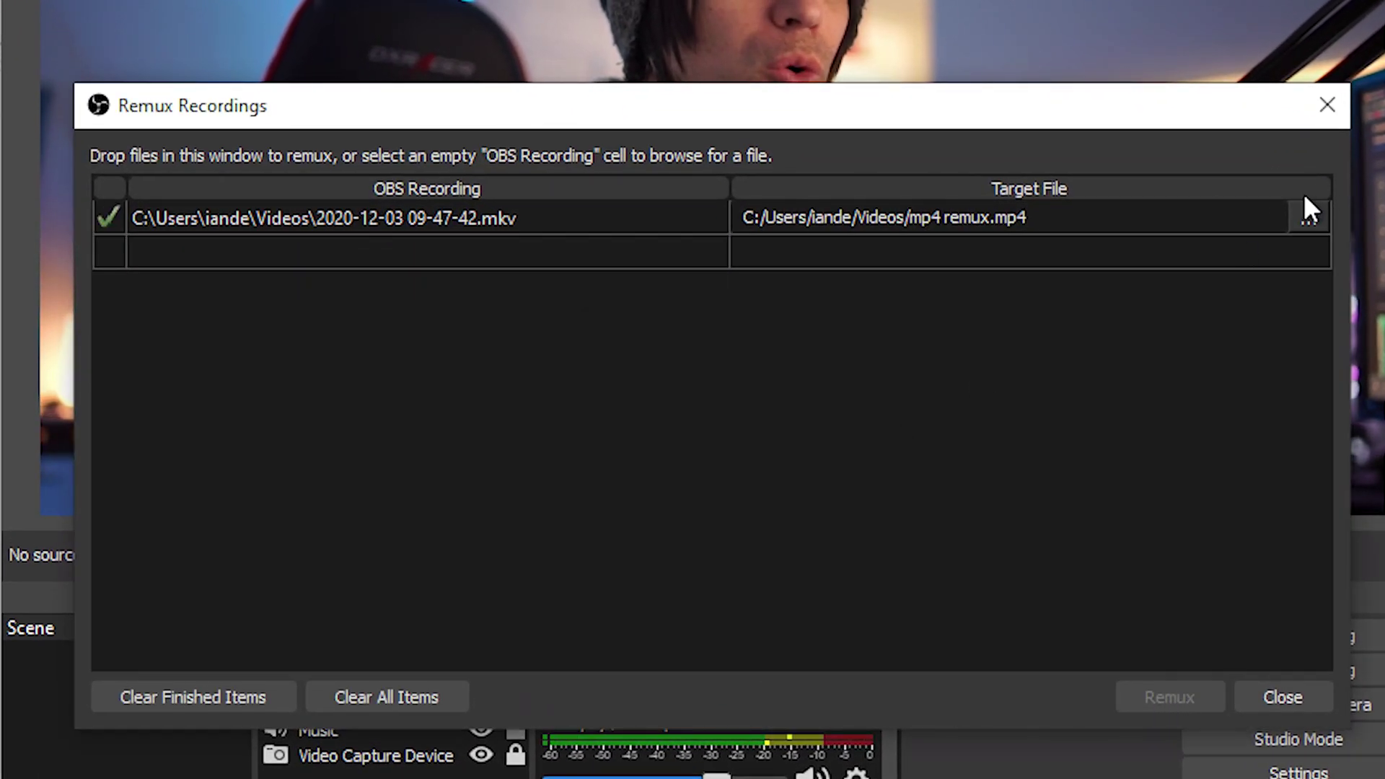
Close Remux Recordings and OBS, and select the remuxed file mp4 remux.mp4 in the Videos folder window
click(1327, 105)
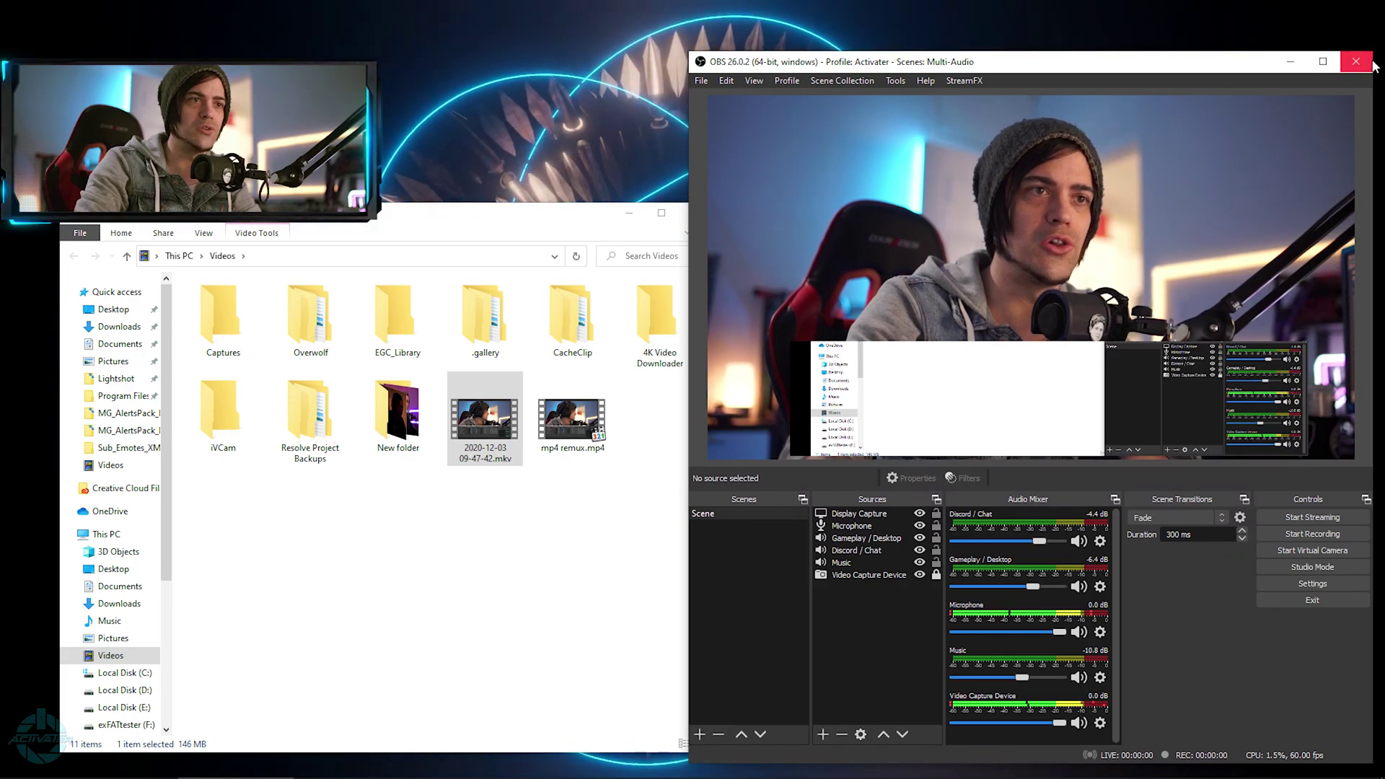
drag(426, 220, 796, 180)
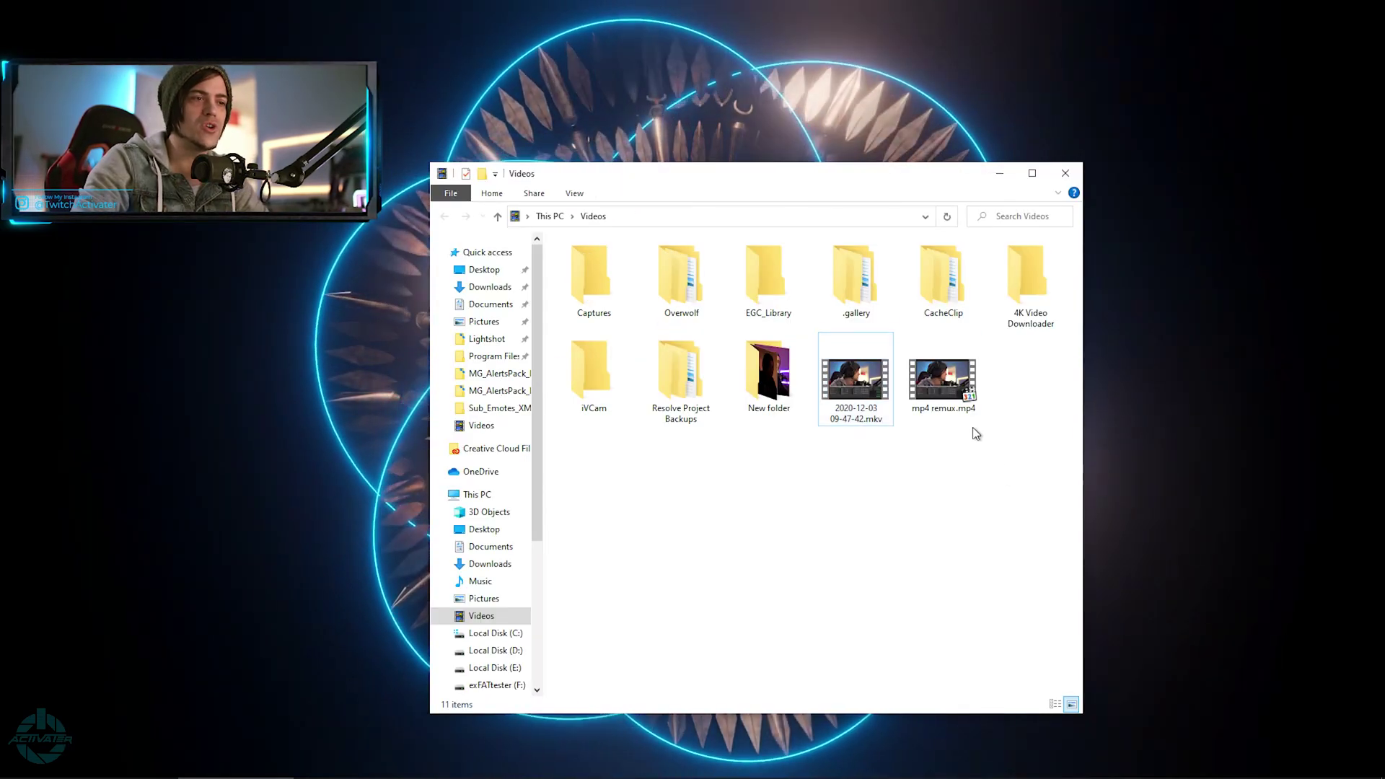
click(938, 382)
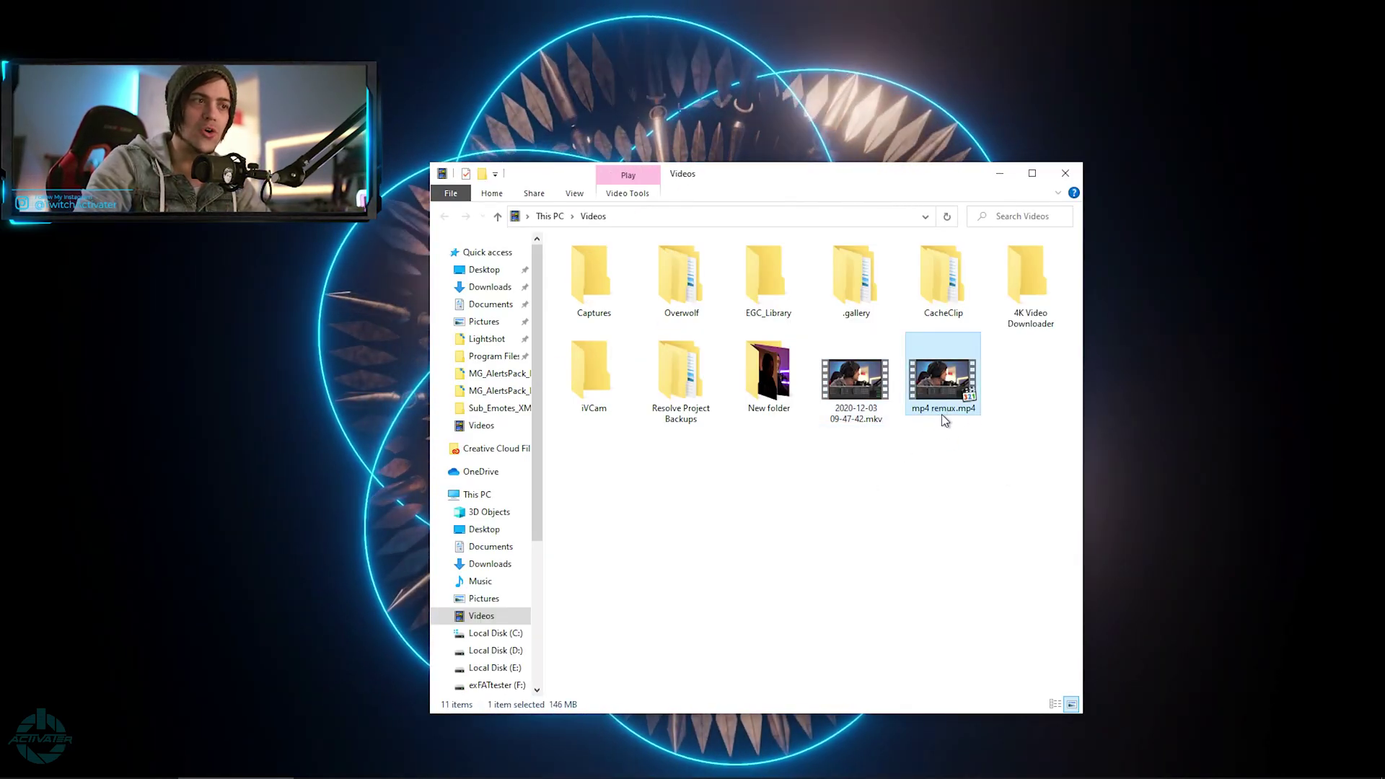
Switch to Premiere Pro and import mp4 remux.mp4 from the Videos folder into the project's Tester bin
click(1000, 174)
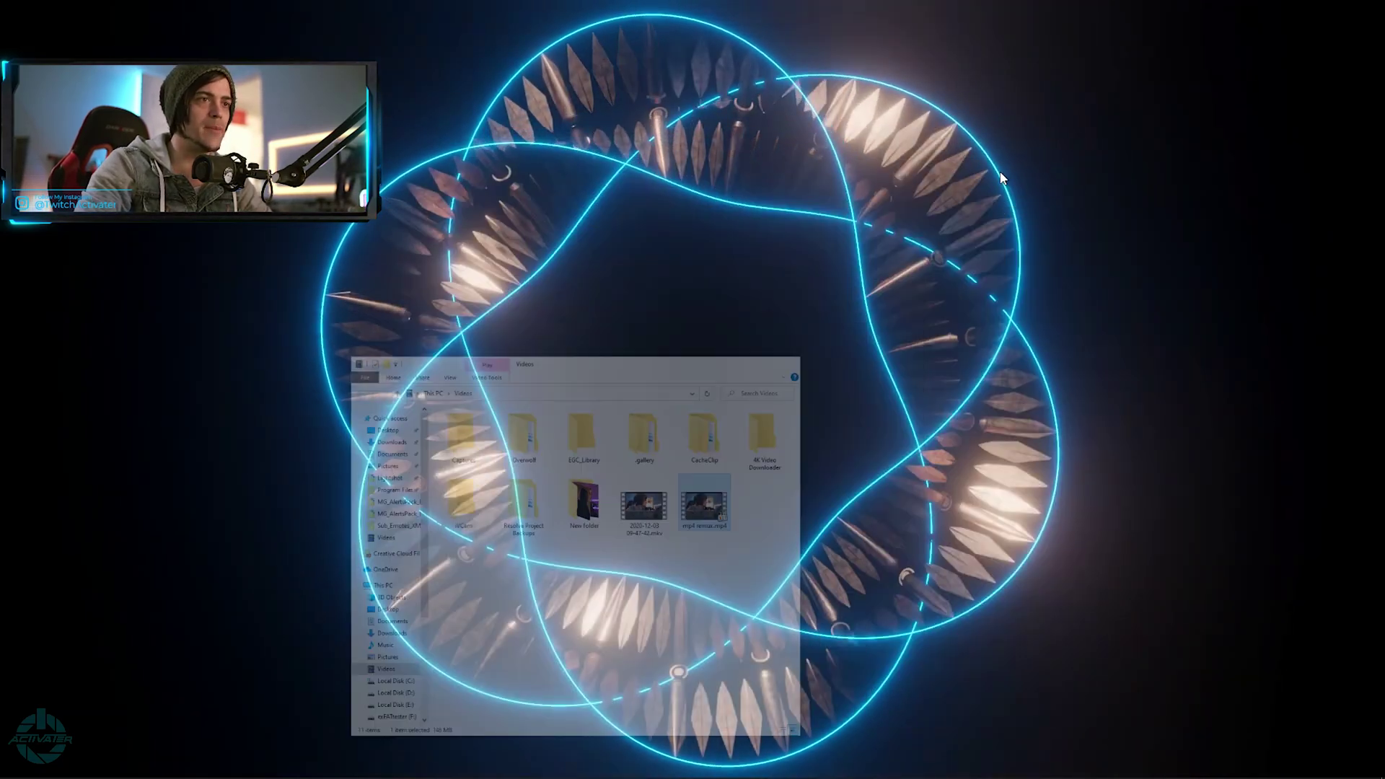
click(351, 764)
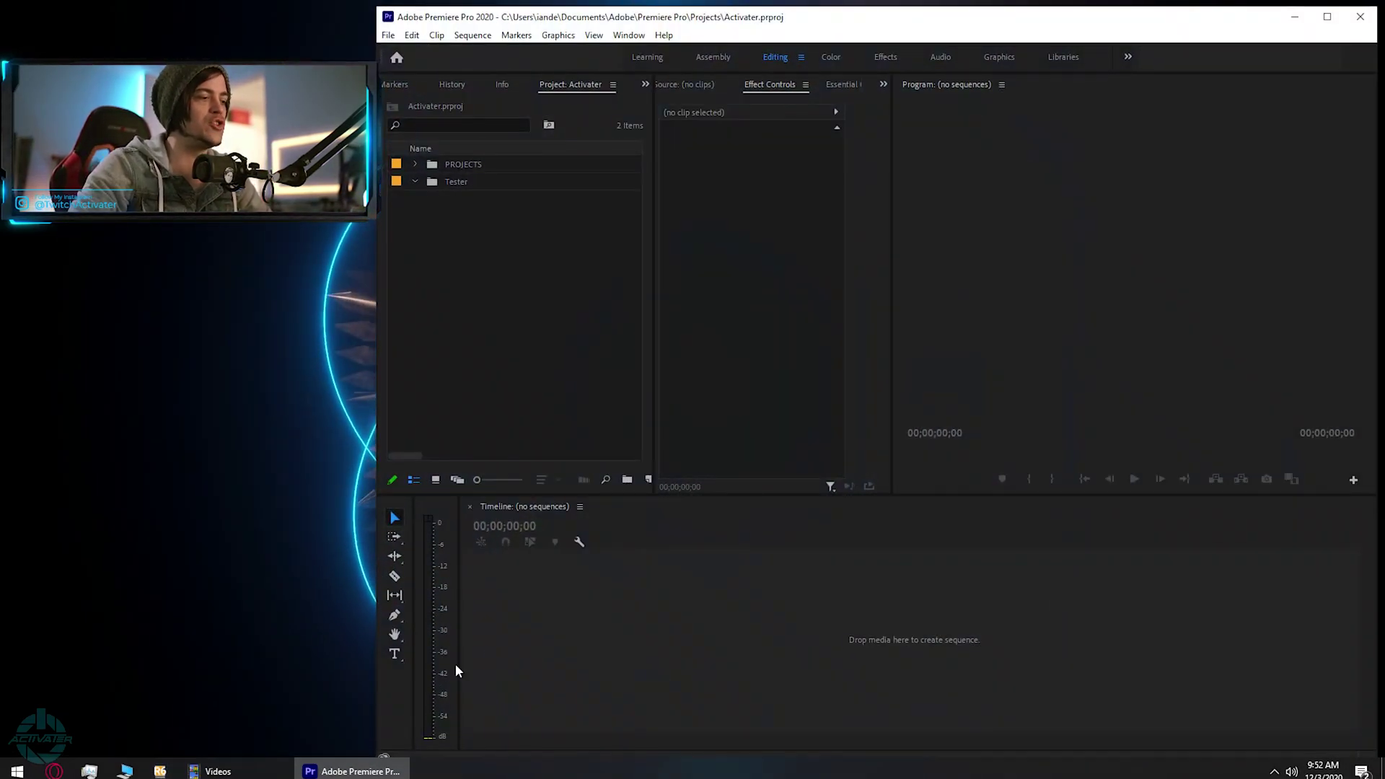
click(527, 357)
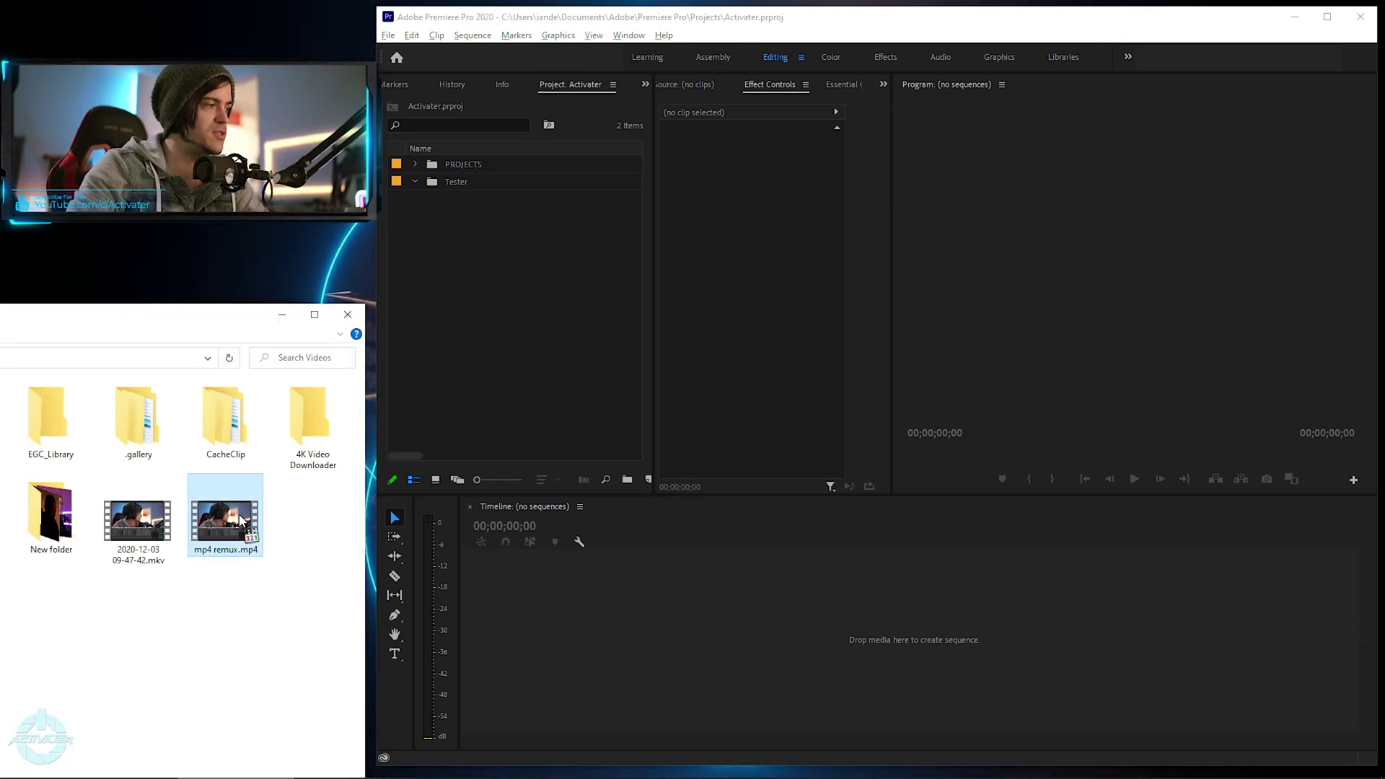
drag(225, 520, 461, 190)
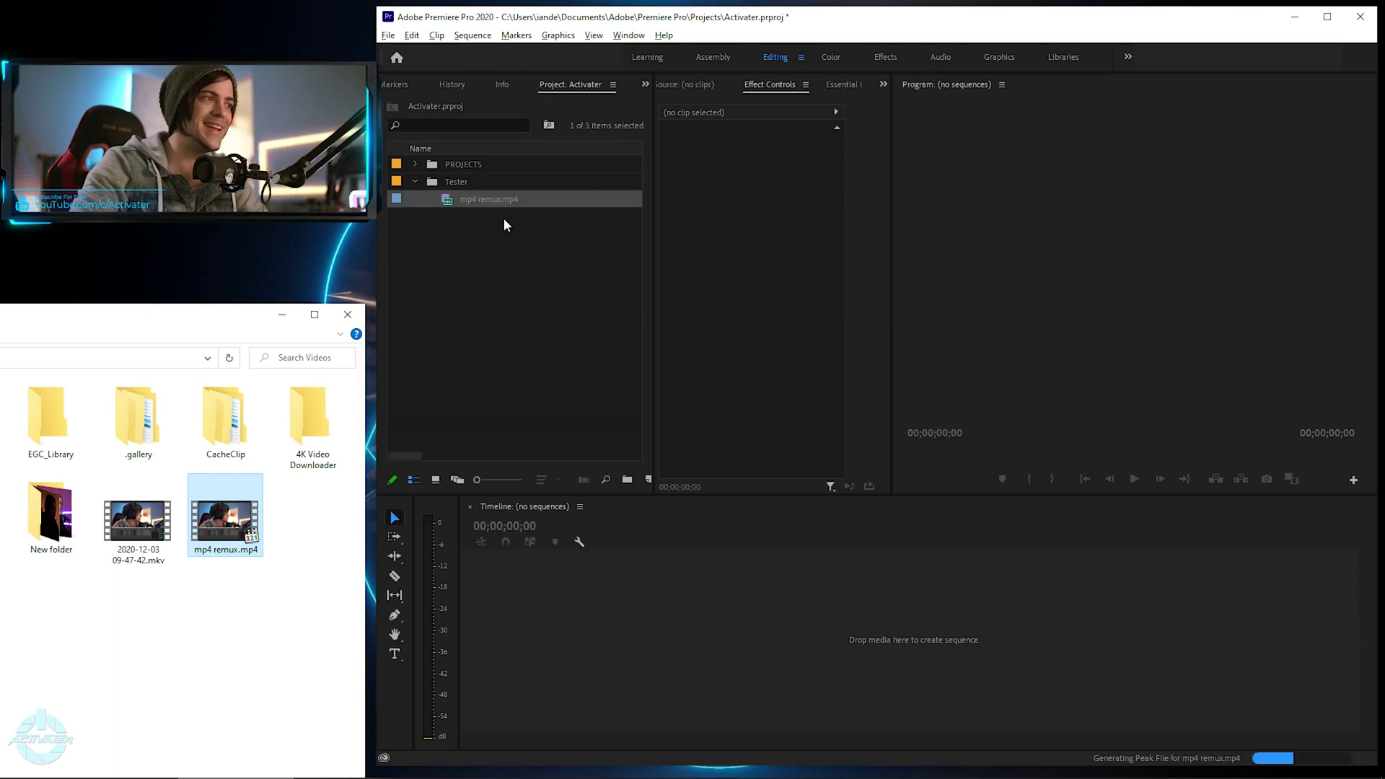
Preview the mp4 remux.mp4 clip in the Source monitor up to 00;00;43;14, widening the monitor for the check and narrowing it again
double_click(445, 202)
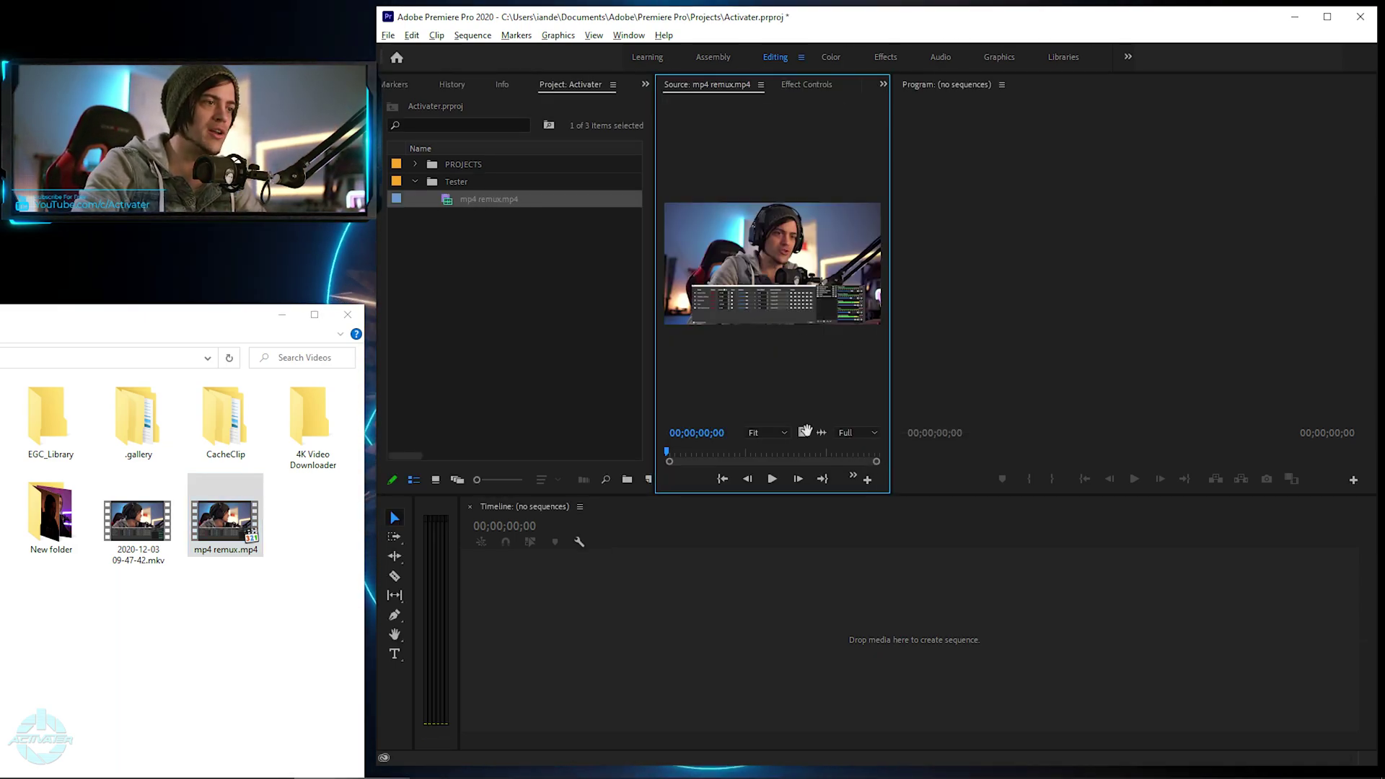
drag(889, 301, 952, 300)
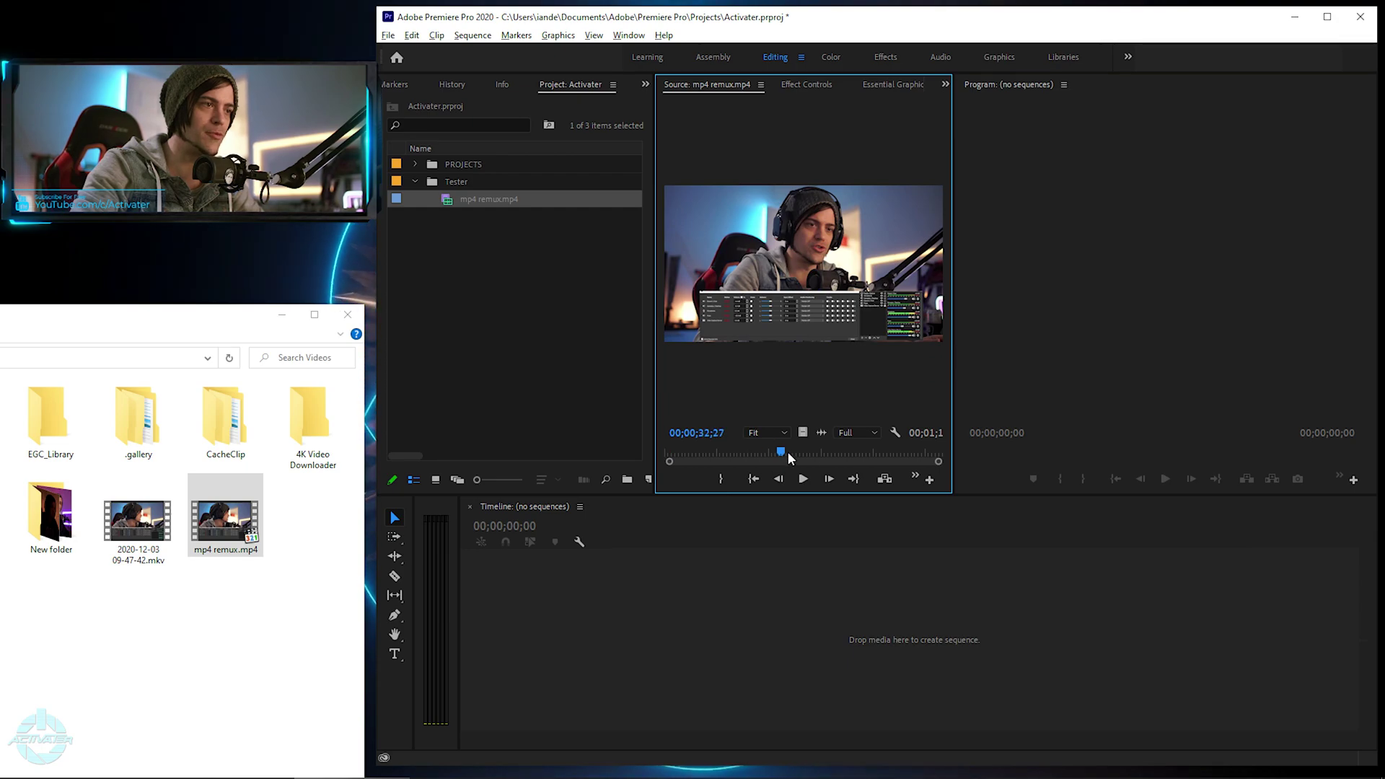
click(816, 453)
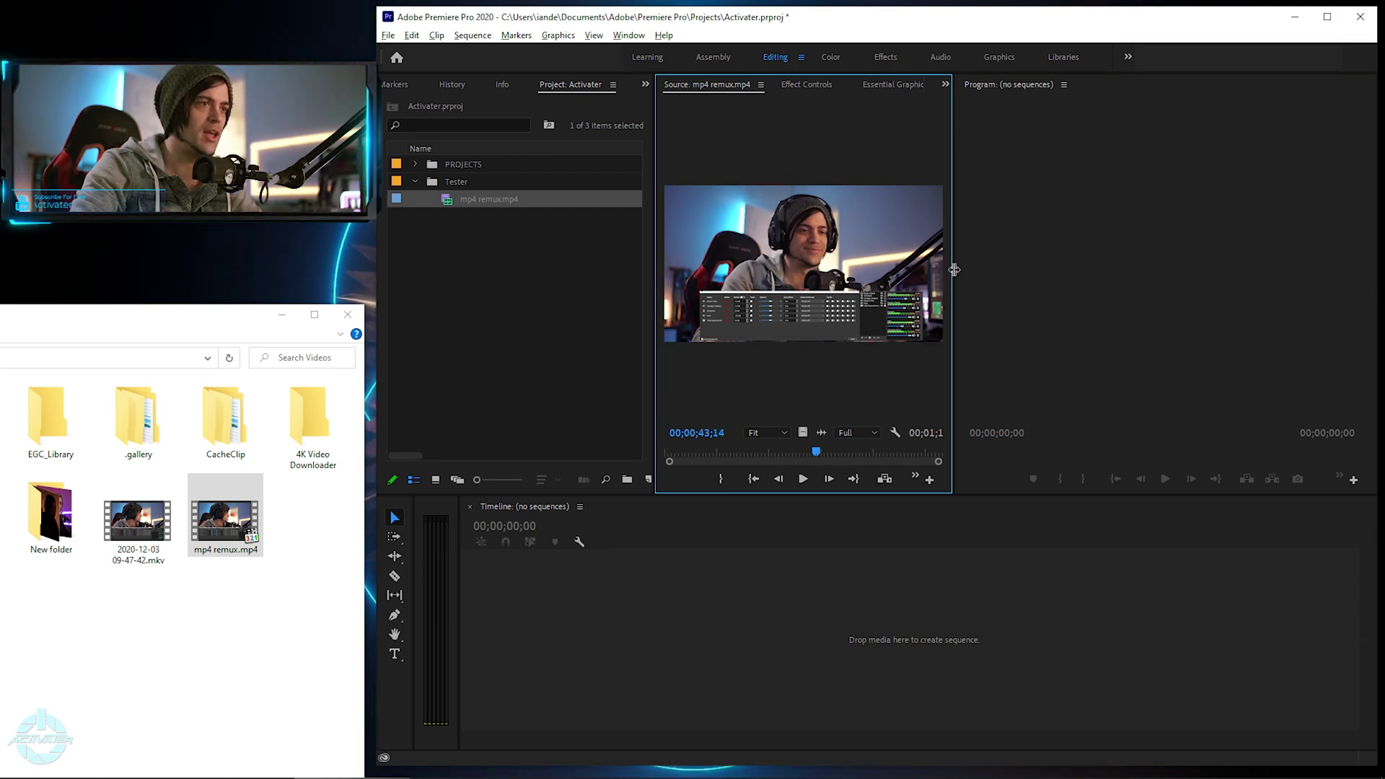
drag(954, 277, 830, 277)
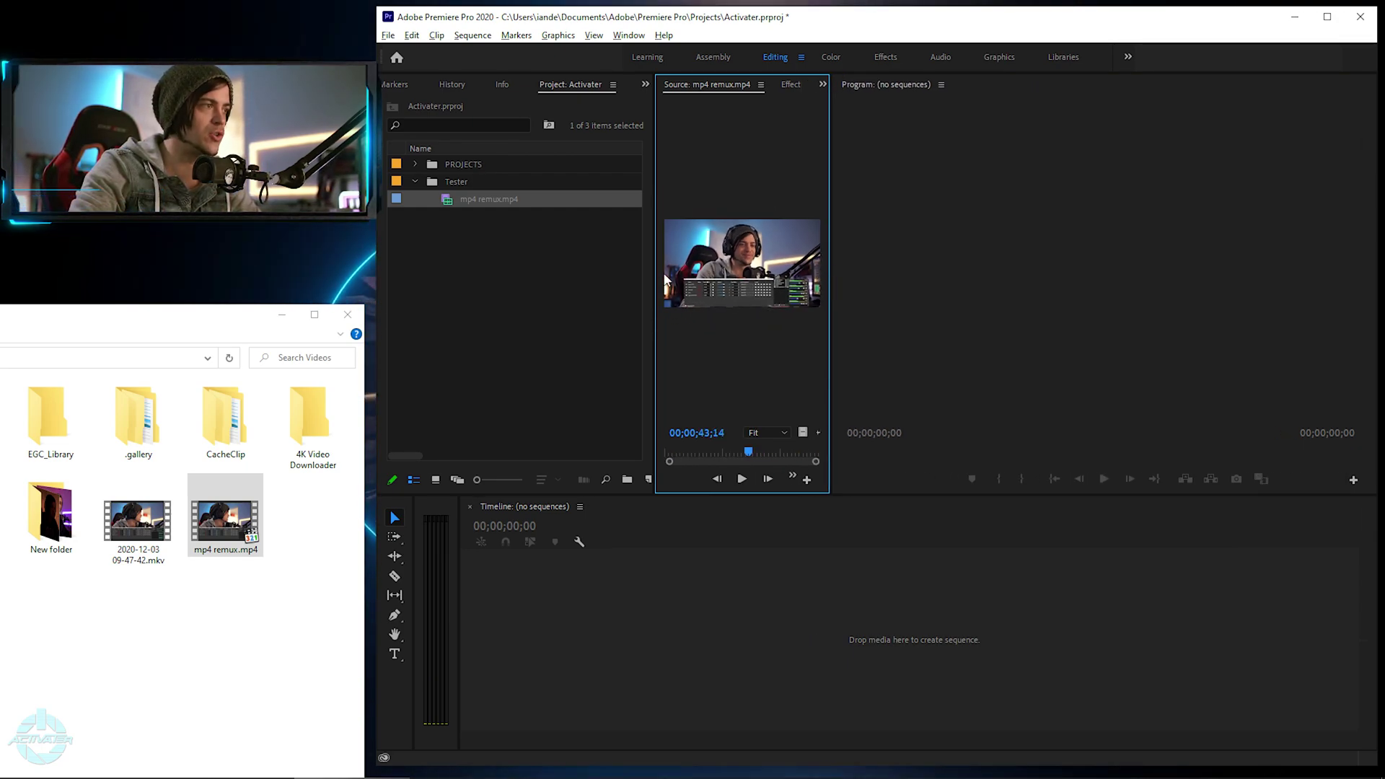
Create a new sequence from the mp4 remux.mp4 clip and enlarge the timeline to show all its audio tracks
right_click(492, 199)
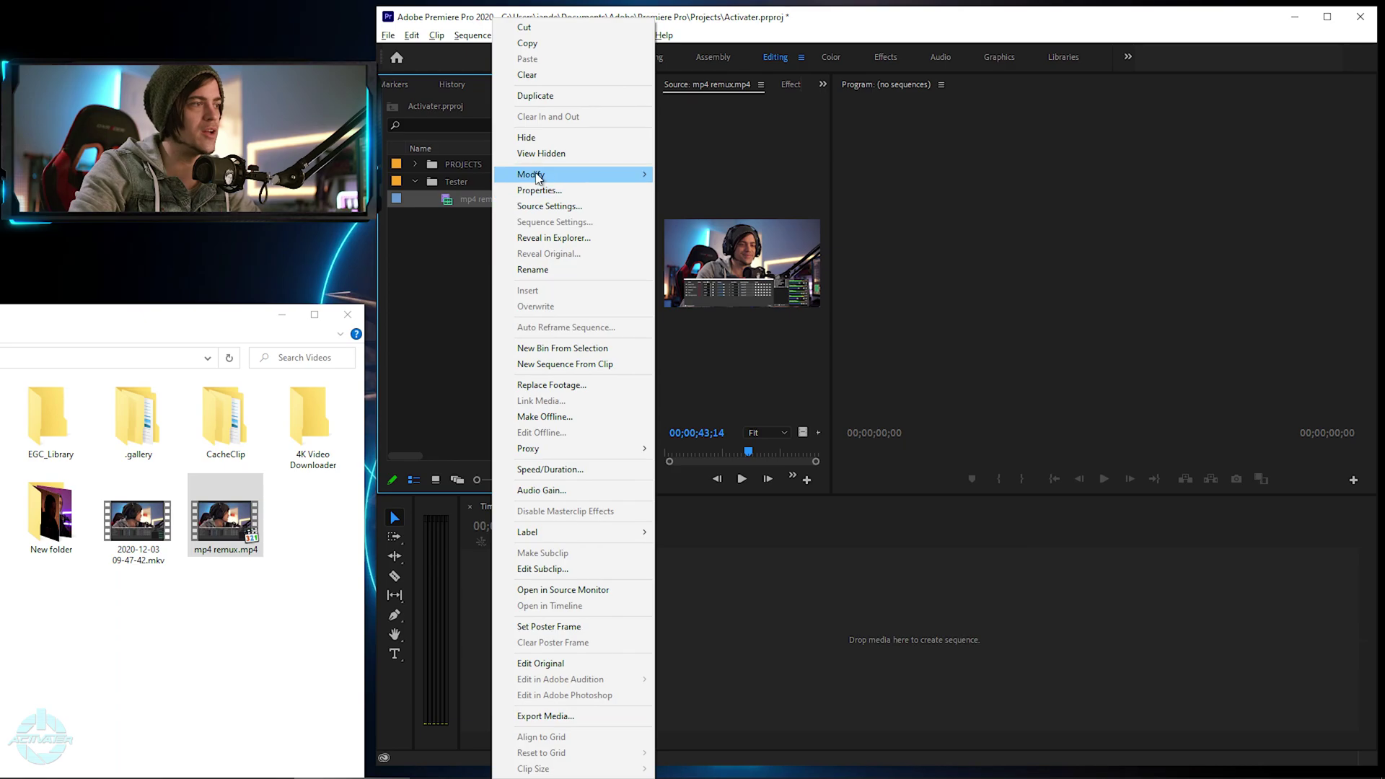
click(585, 364)
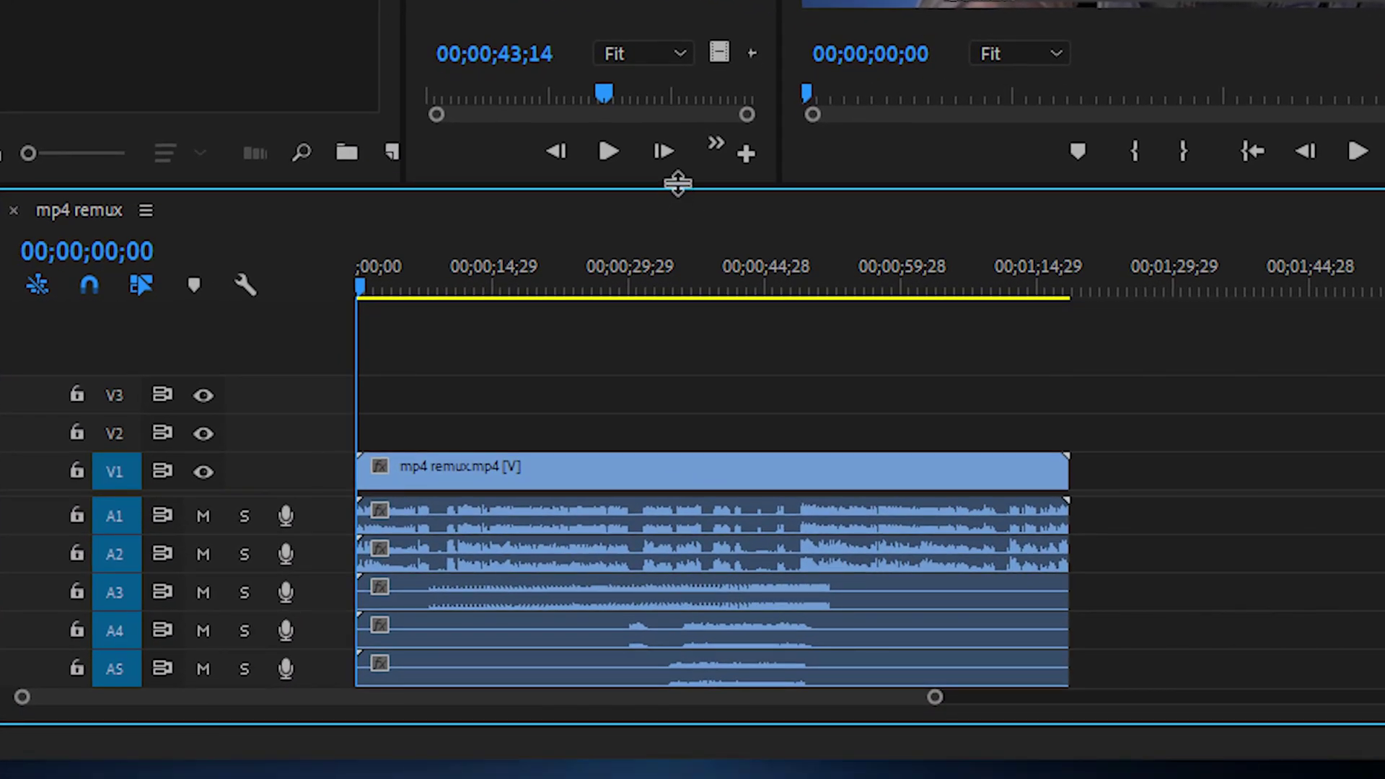
drag(678, 184, 678, 0)
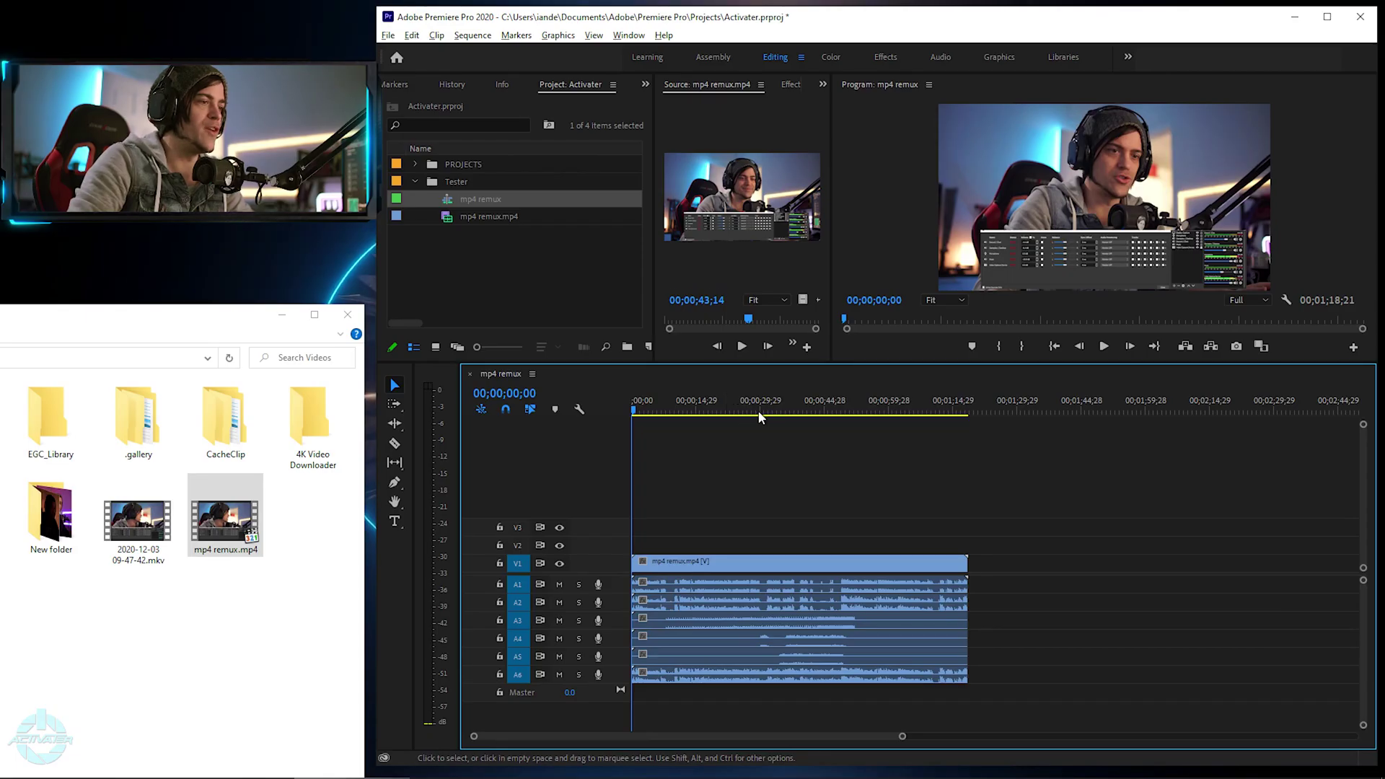
Play the full audio mix from about 00;00;34;24 and set the Master track's volume to -4.0
click(673, 3)
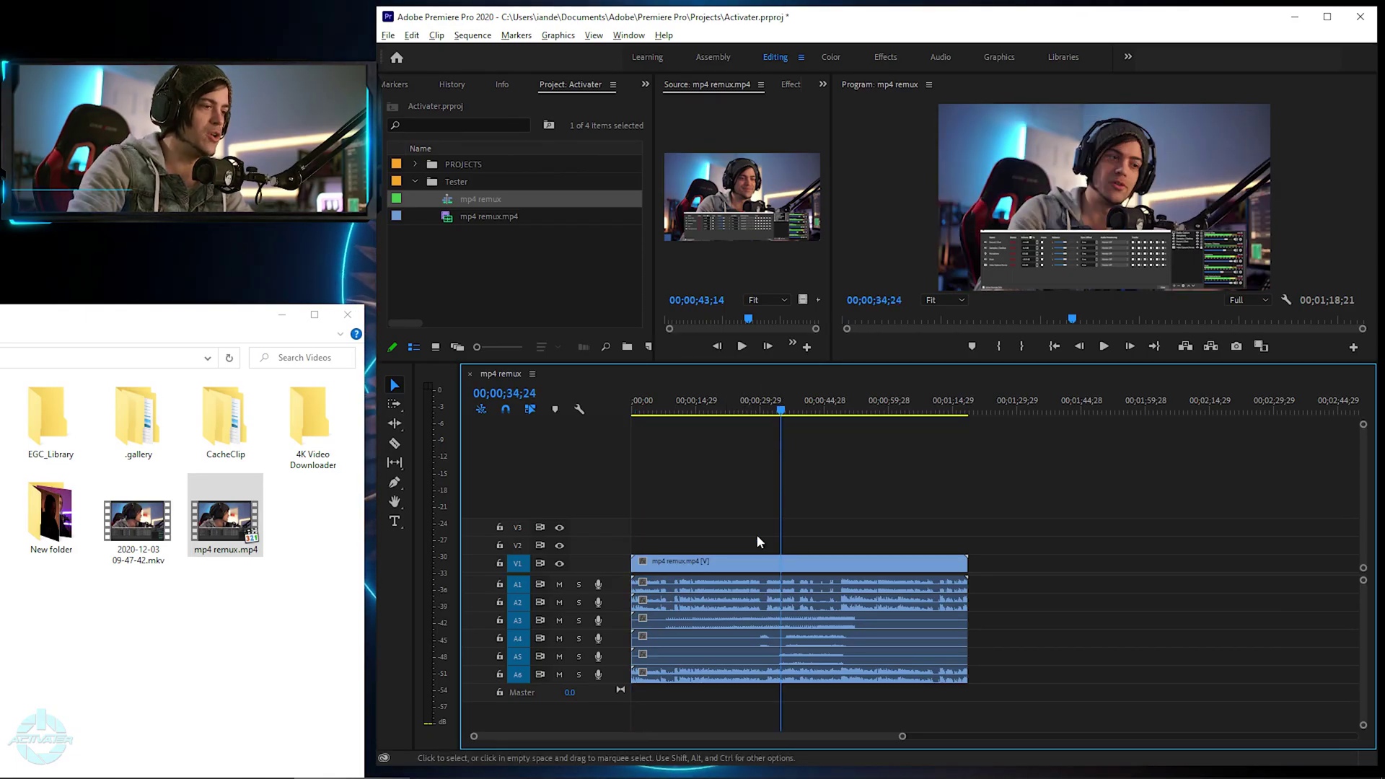
key(space)
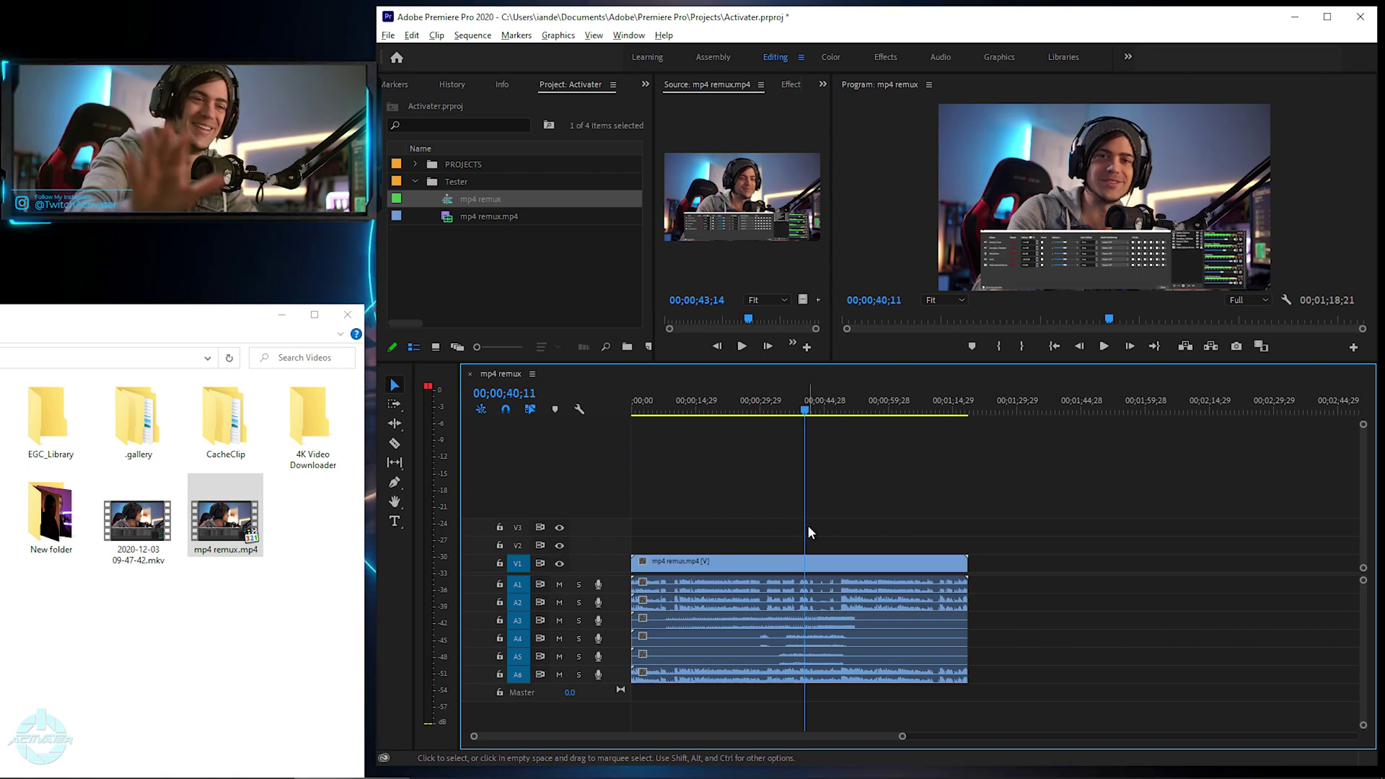
key(space)
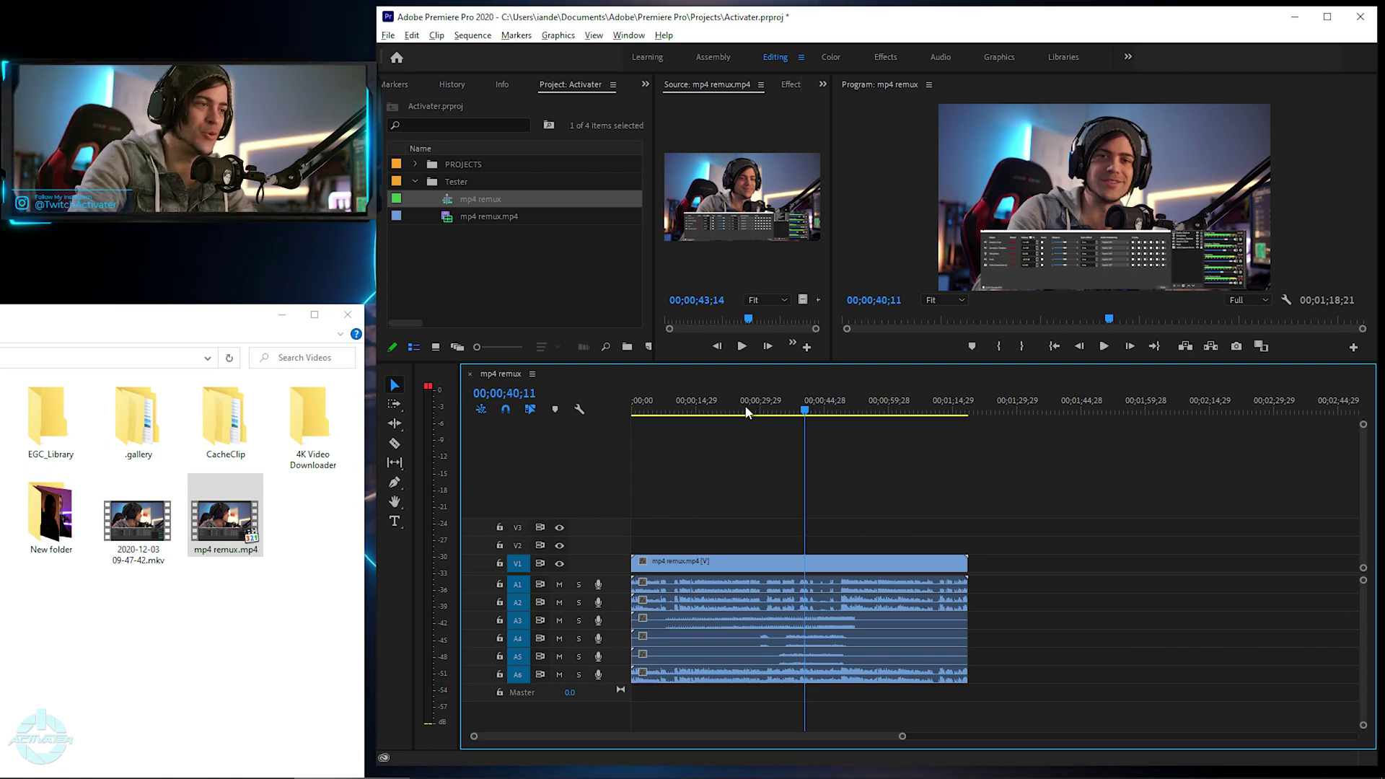
drag(741, 414, 786, 419)
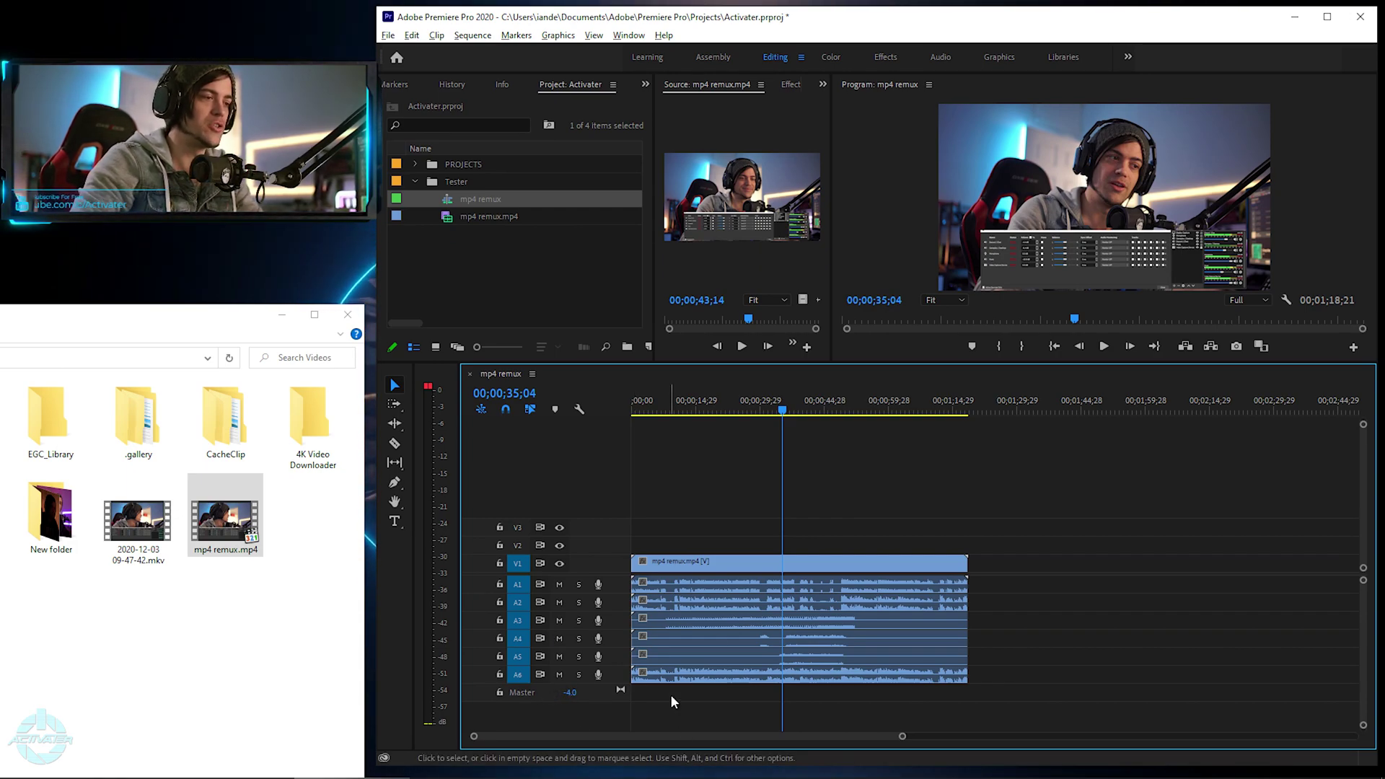
Solo audio track A1 and check it at several points between about 35 and 55 seconds of the sequence
click(578, 584)
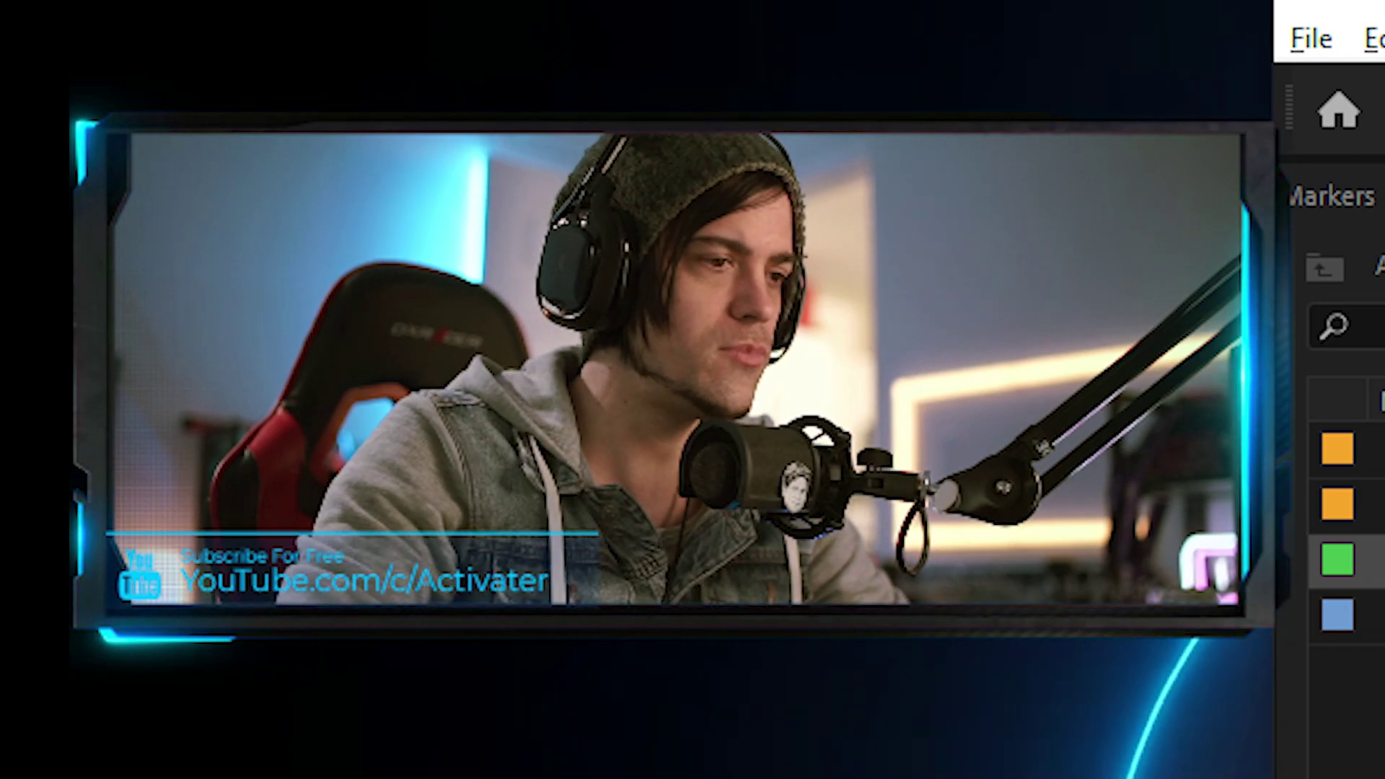
key(alt+Tab)
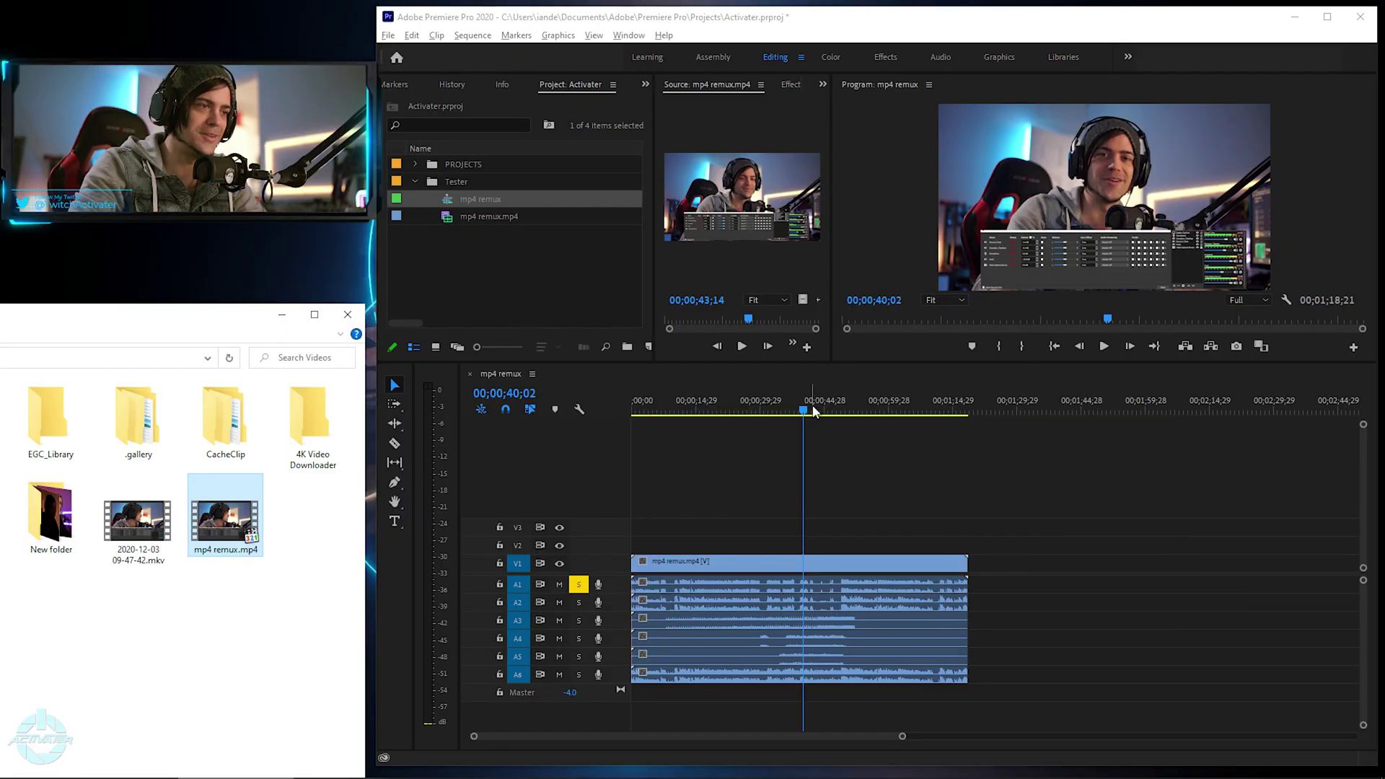
click(782, 410)
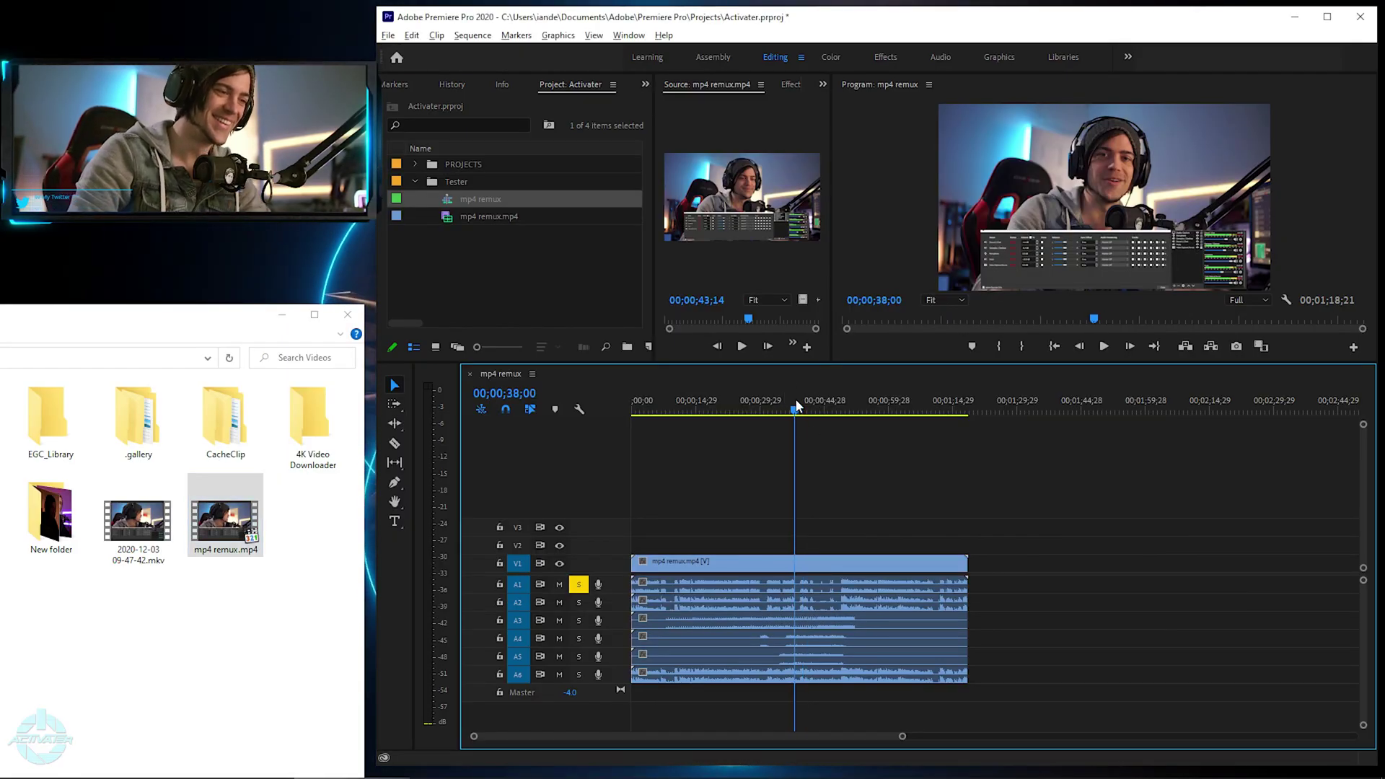
click(868, 408)
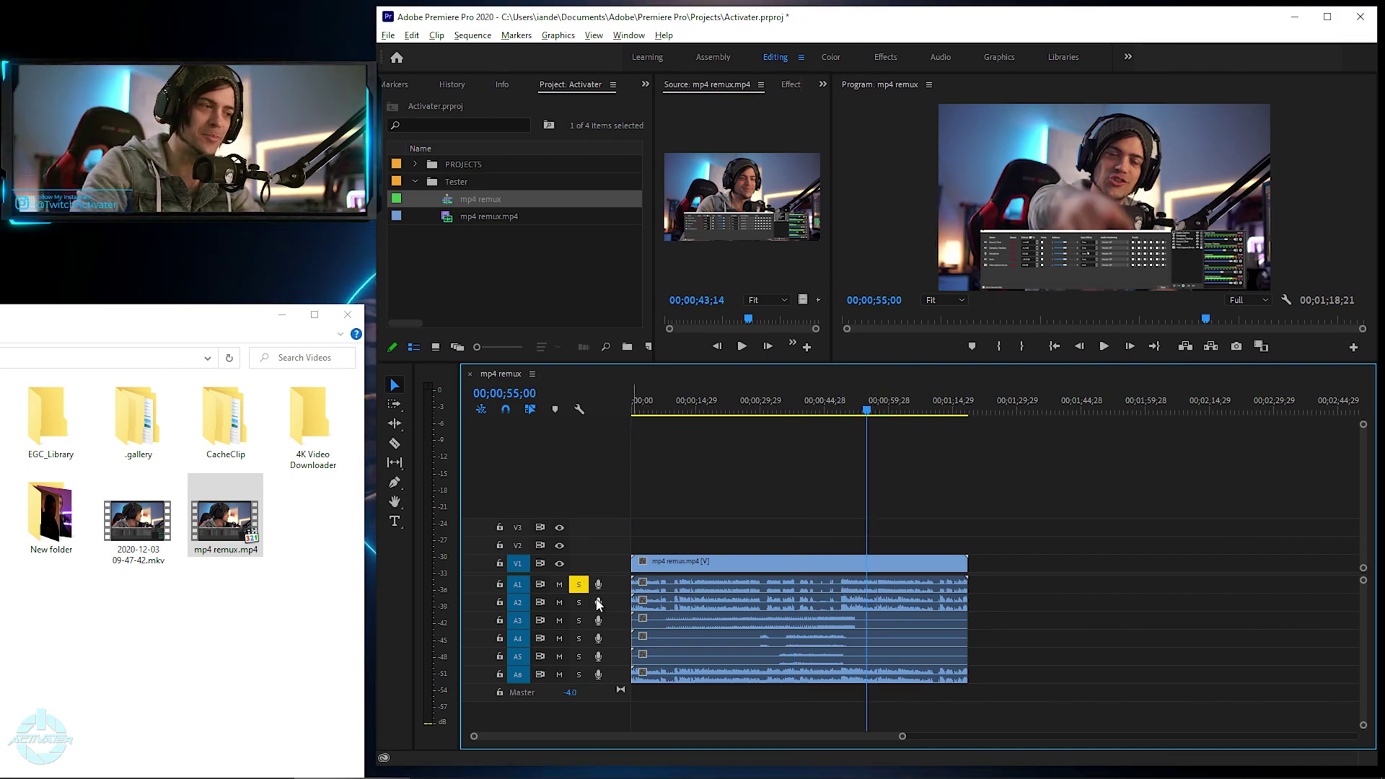
Solo audio track A2 instead of A1 and listen to it from 00;00;49;04 to 00;00;59;06
click(842, 409)
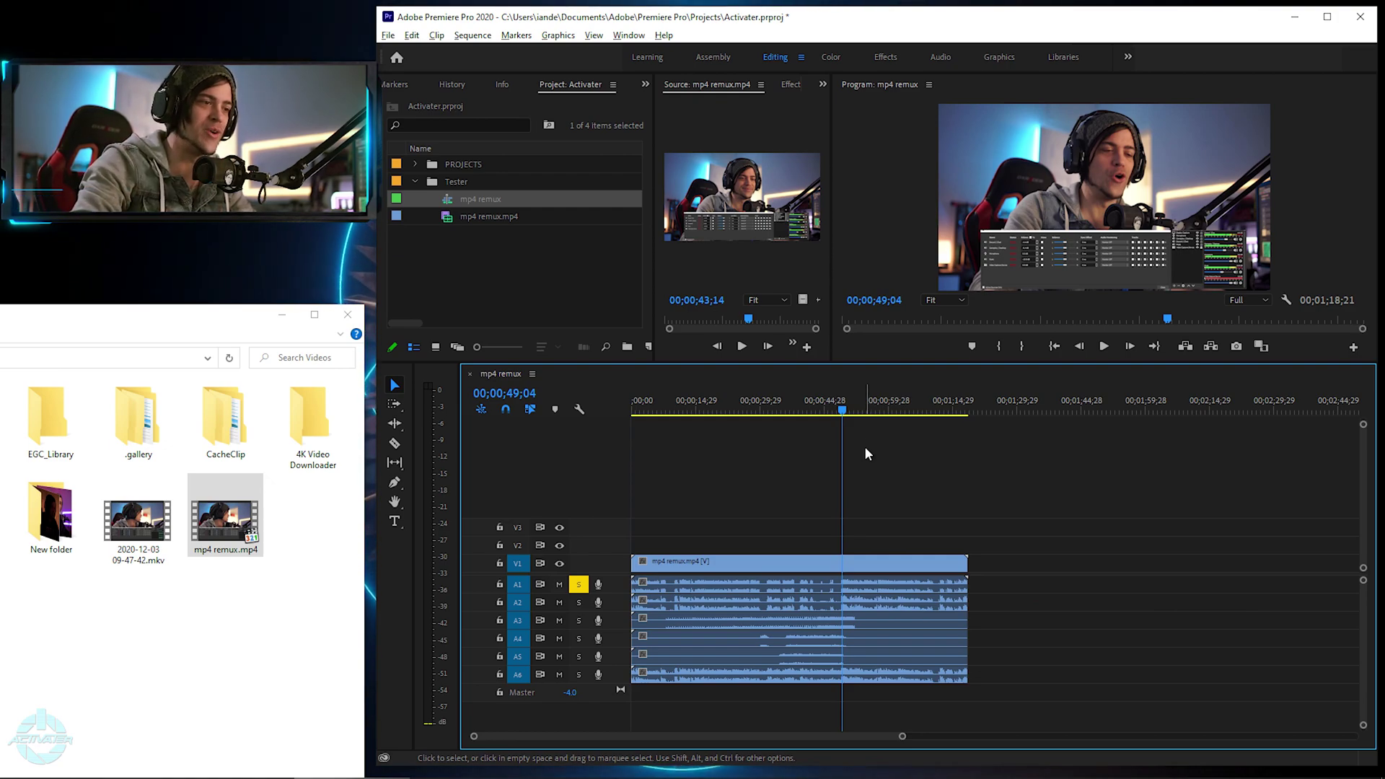
key(space)
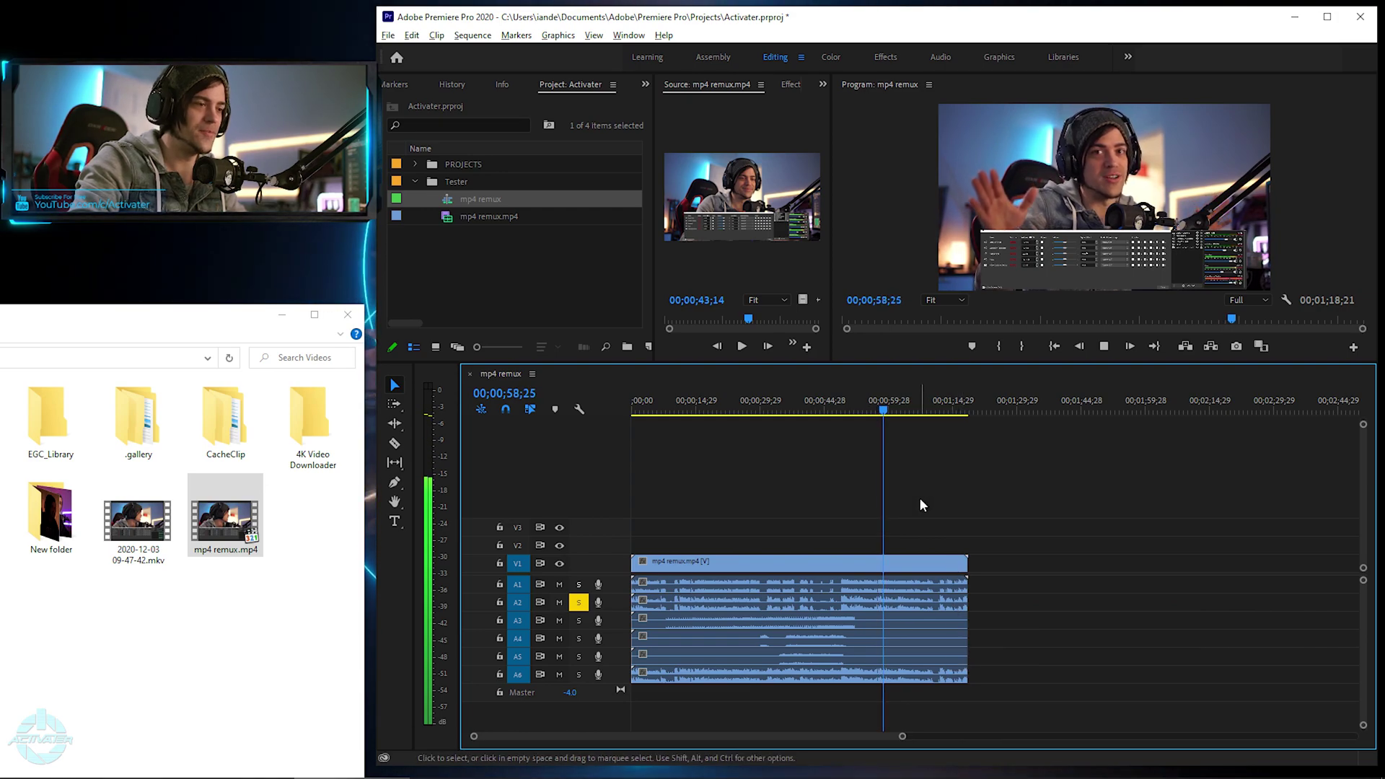
key(space)
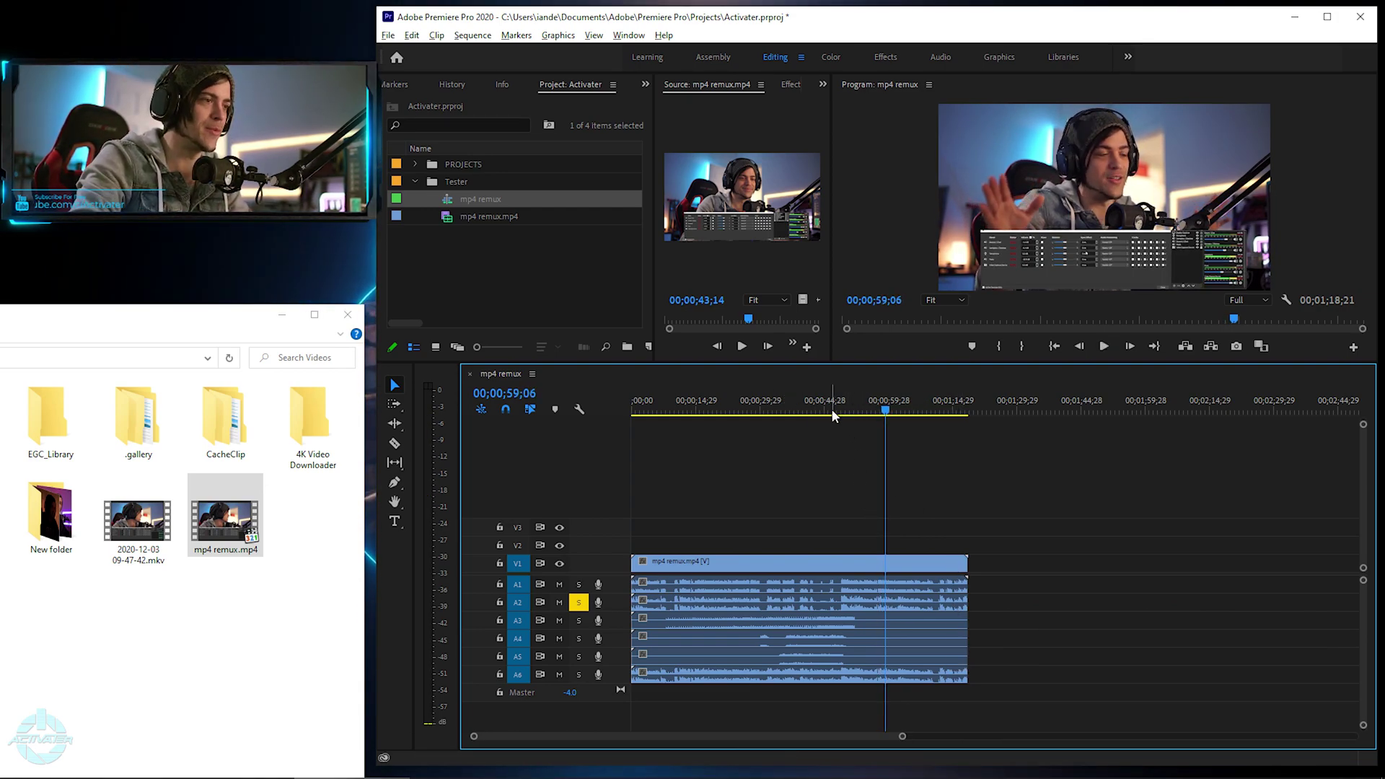
Listen to audio tracks A3 and A4 soloed one at a time, starting from 00;00;42;22
drag(833, 411, 815, 409)
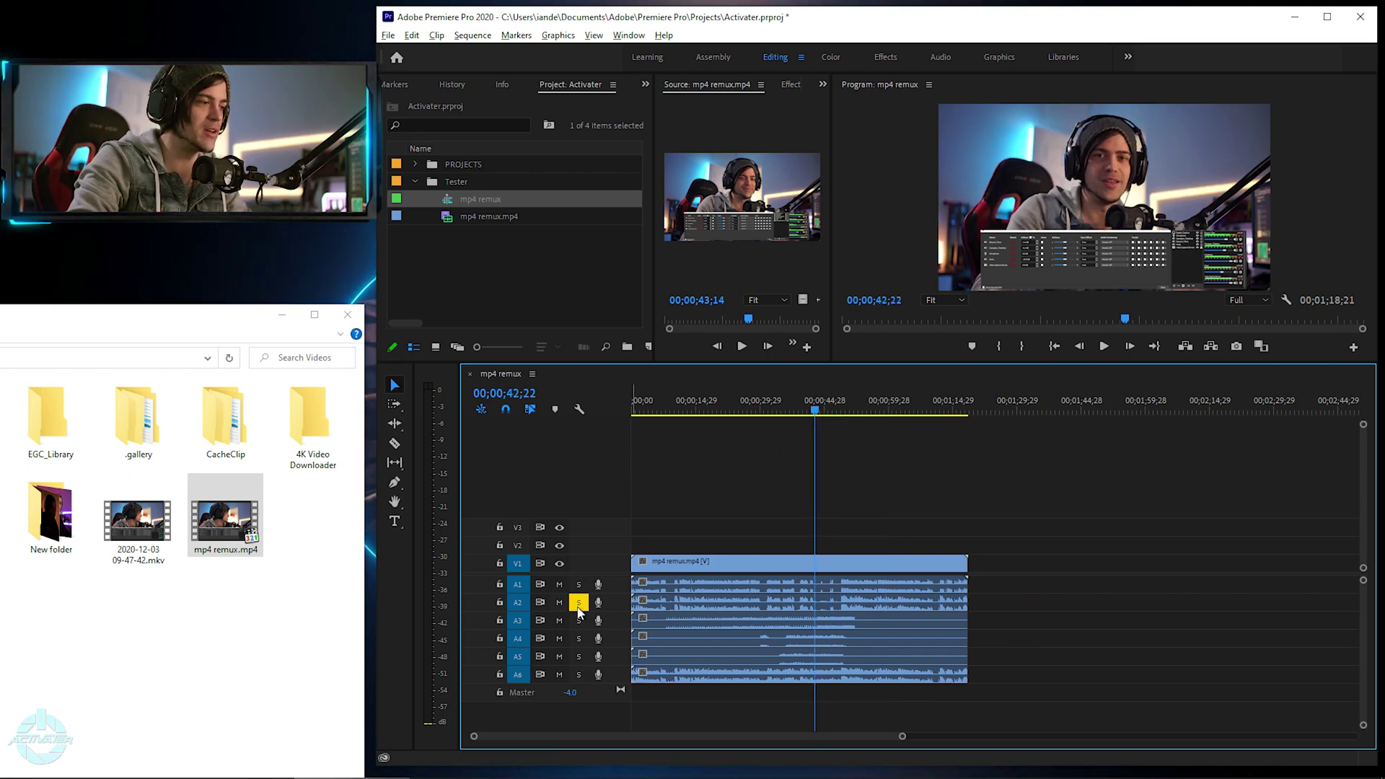
click(578, 606)
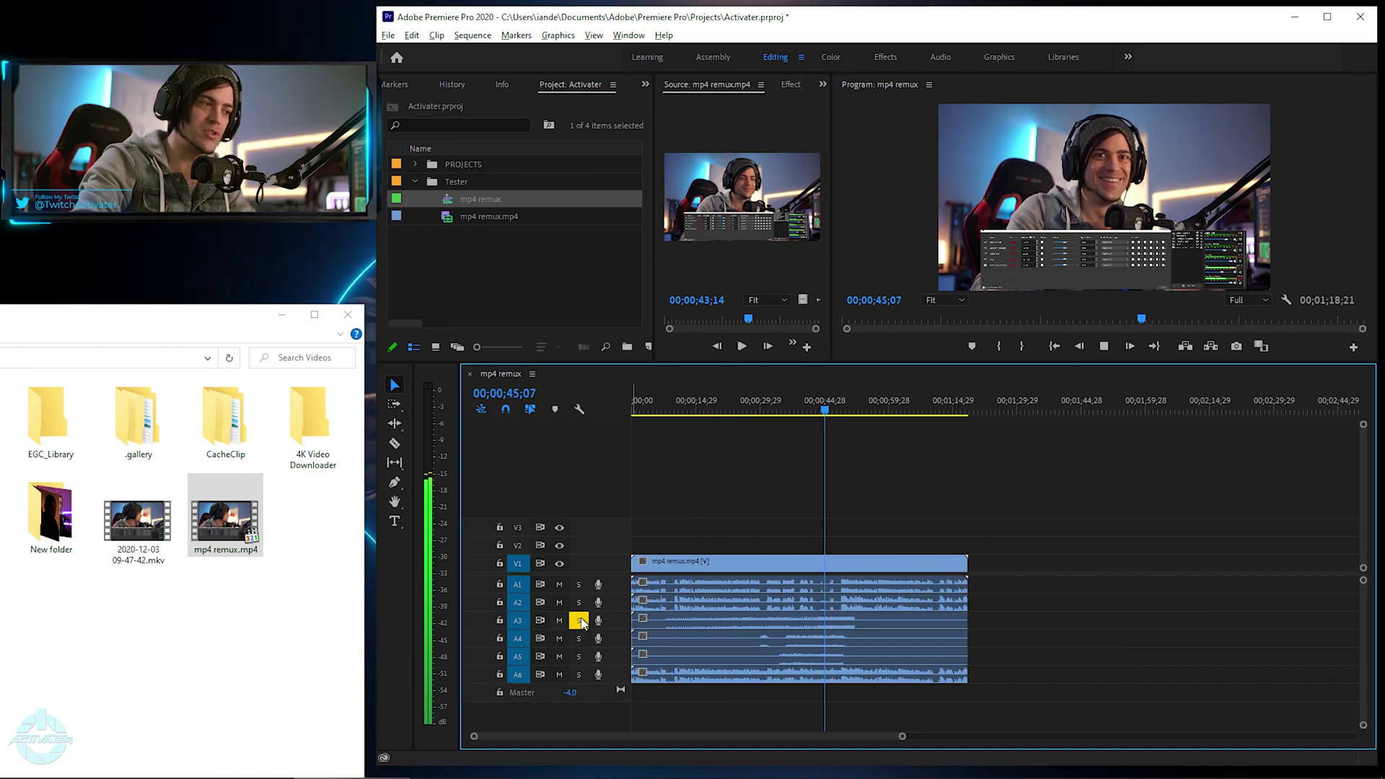
click(580, 638)
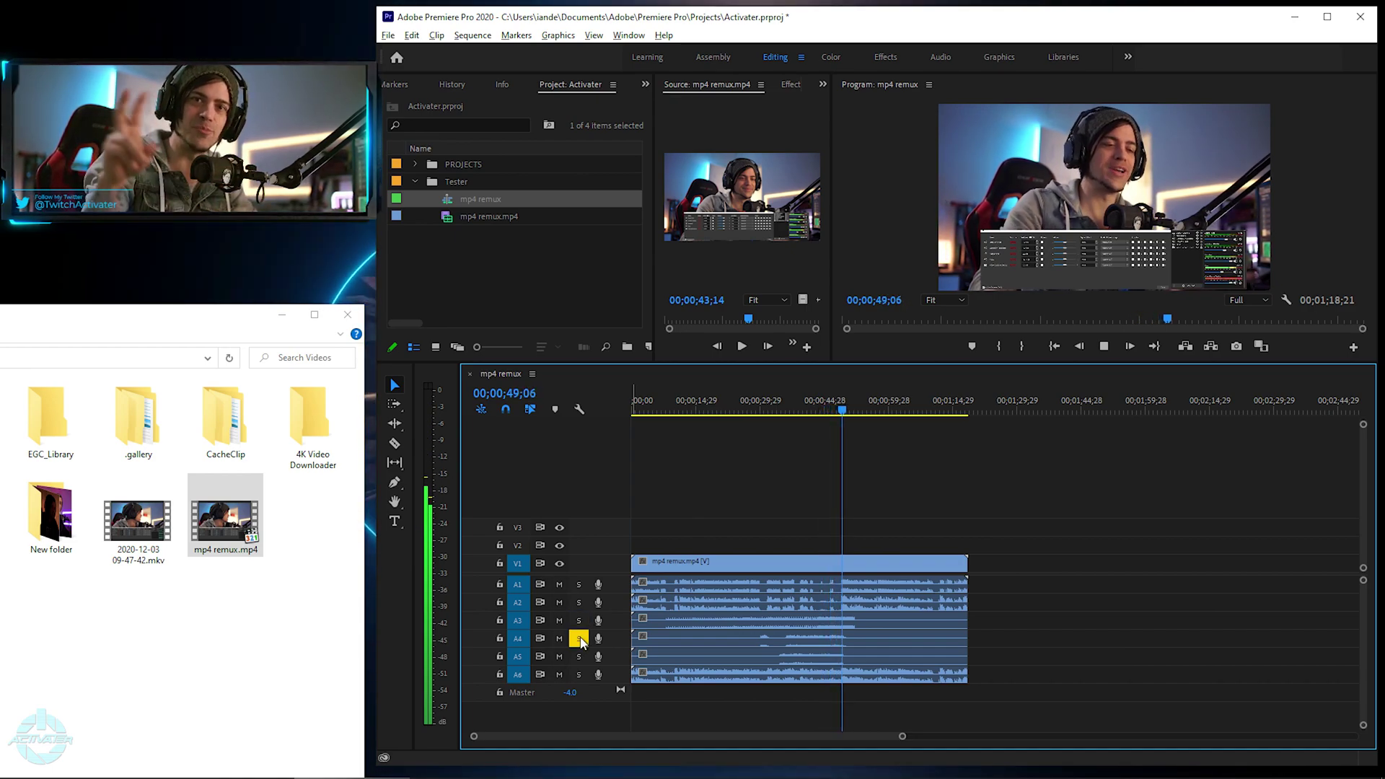
Solo audio track A5 instead of A4, listen to it from 00;00;35;09, and turn its solo off
drag(849, 408, 782, 408)
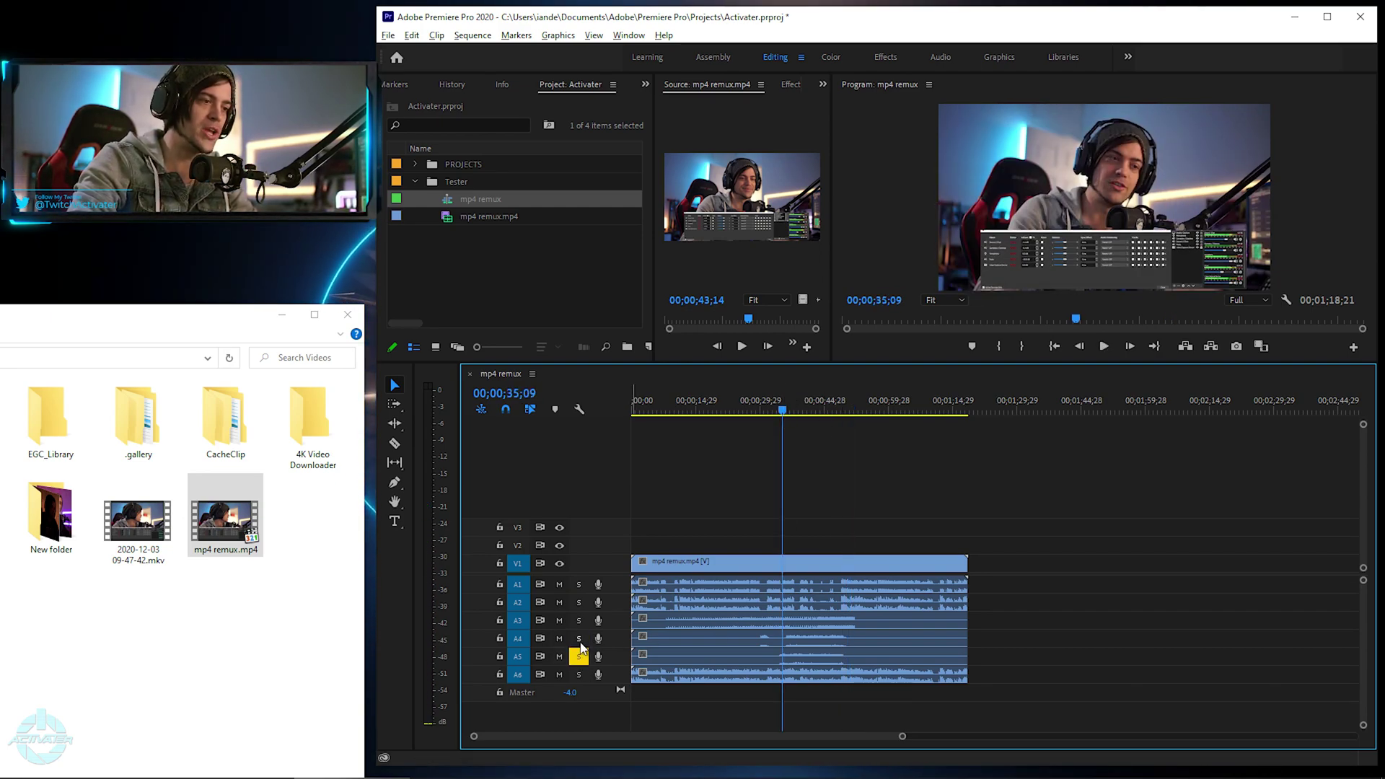
key(space)
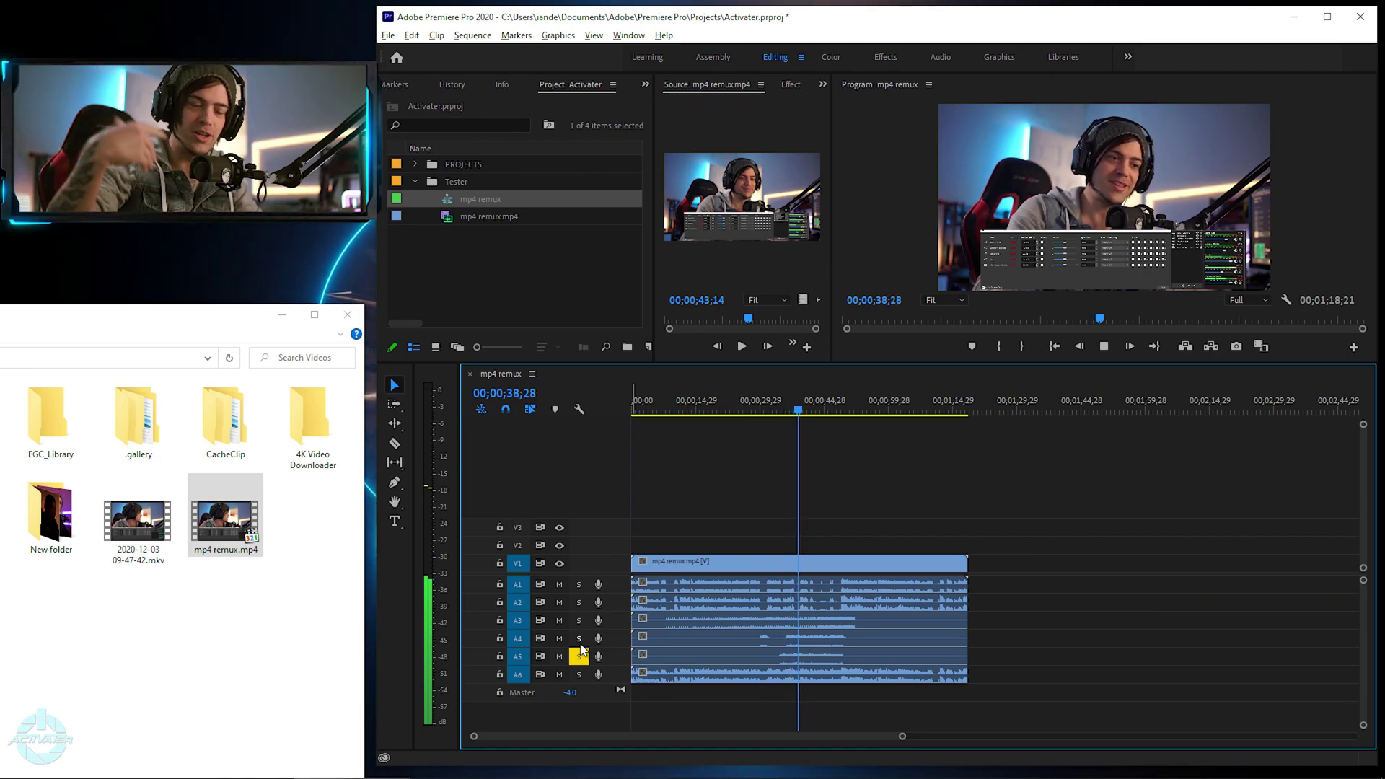
key(space)
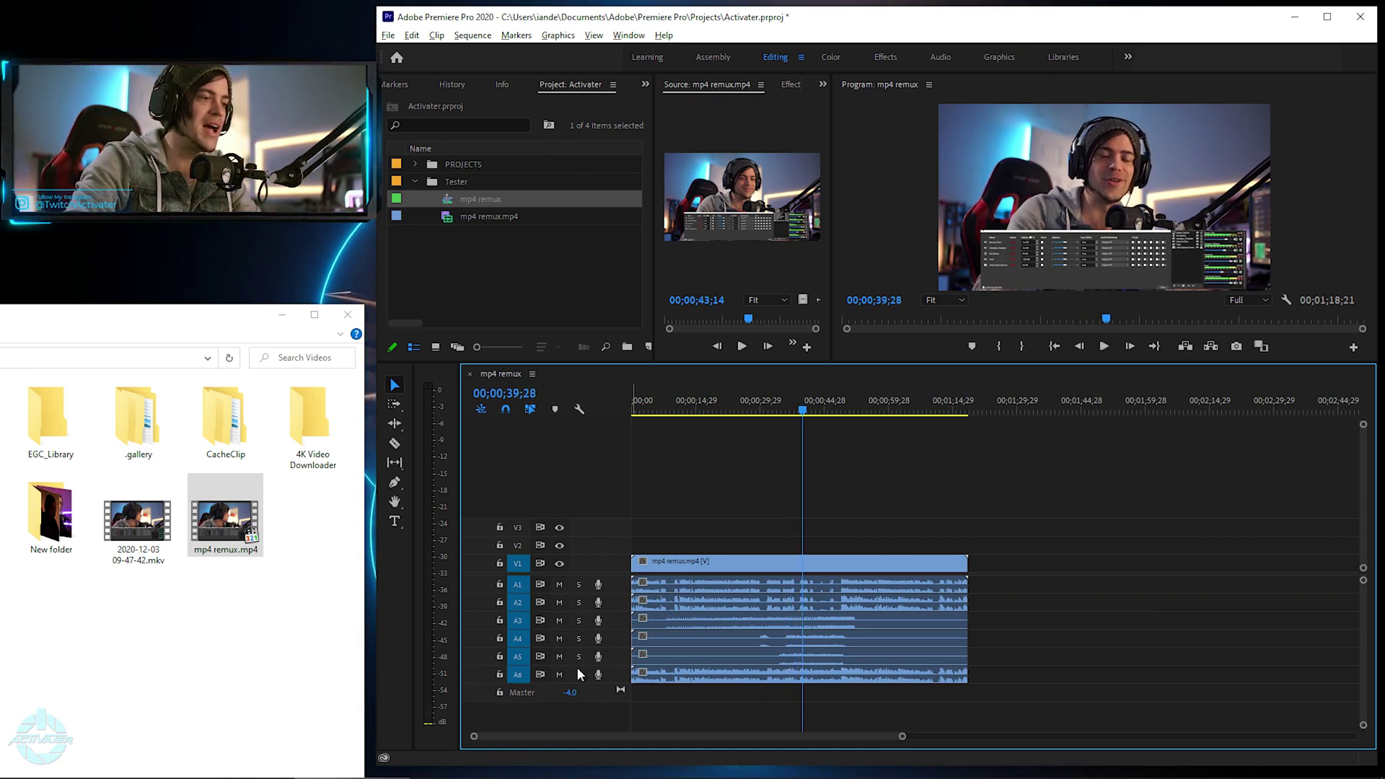
Solo audio track A6, listen to it from 00;00;39;28 to 00;00;43;12, and deselect the timeline clips
click(817, 678)
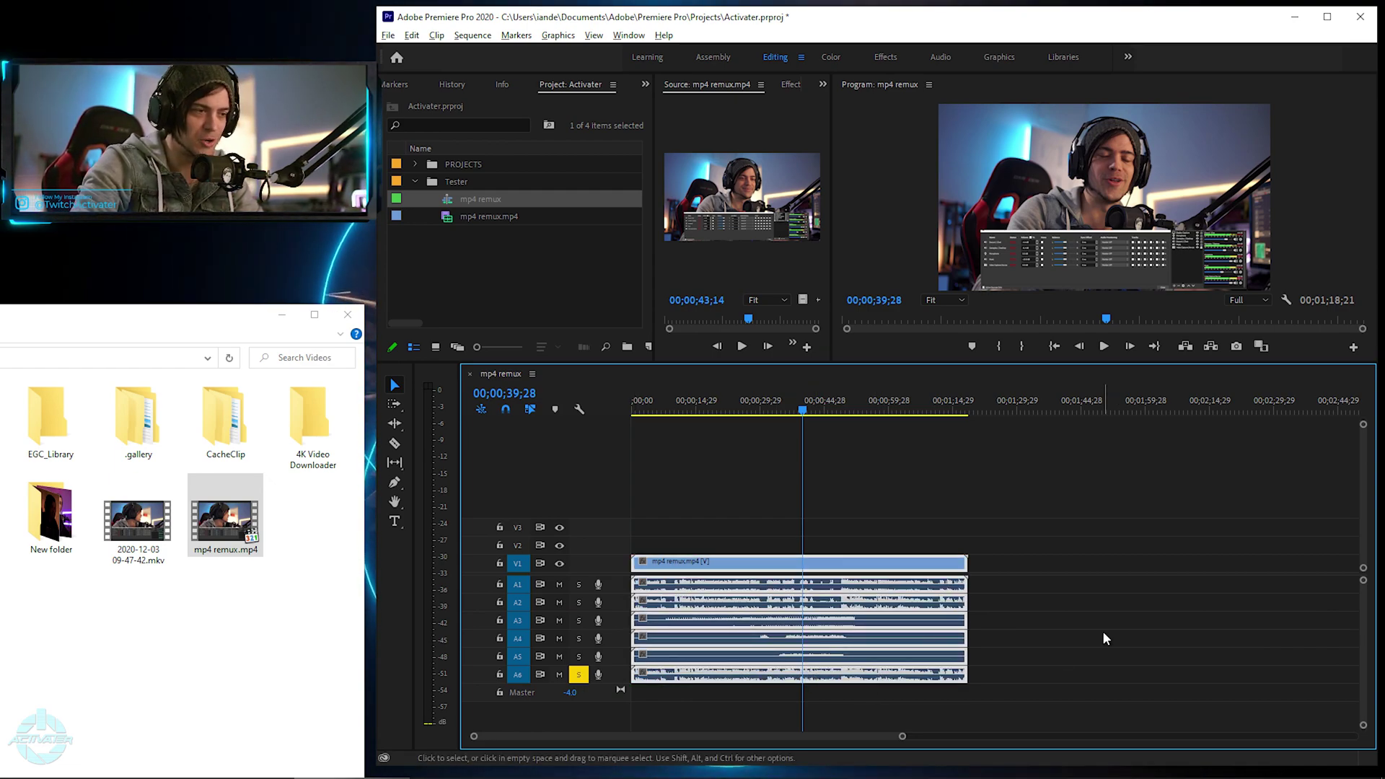
key(space)
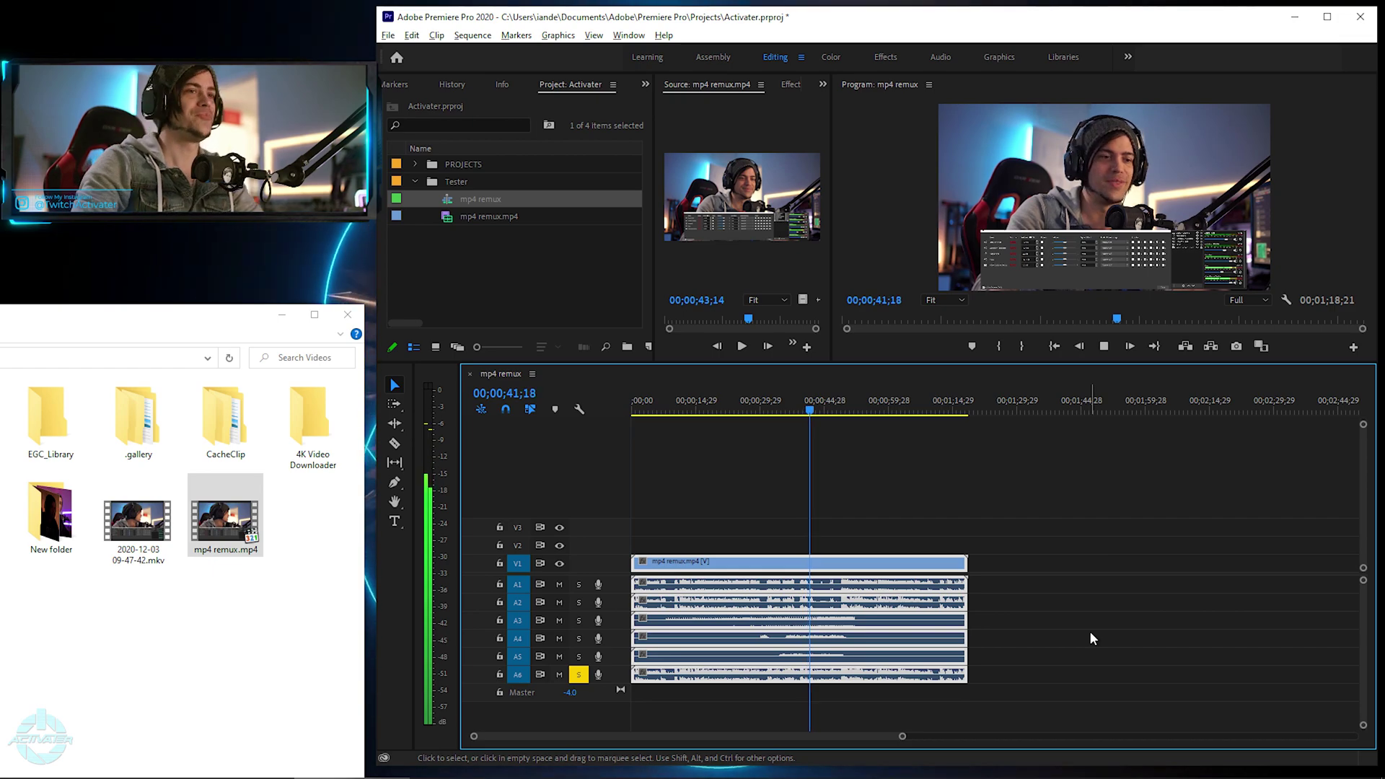
key(space)
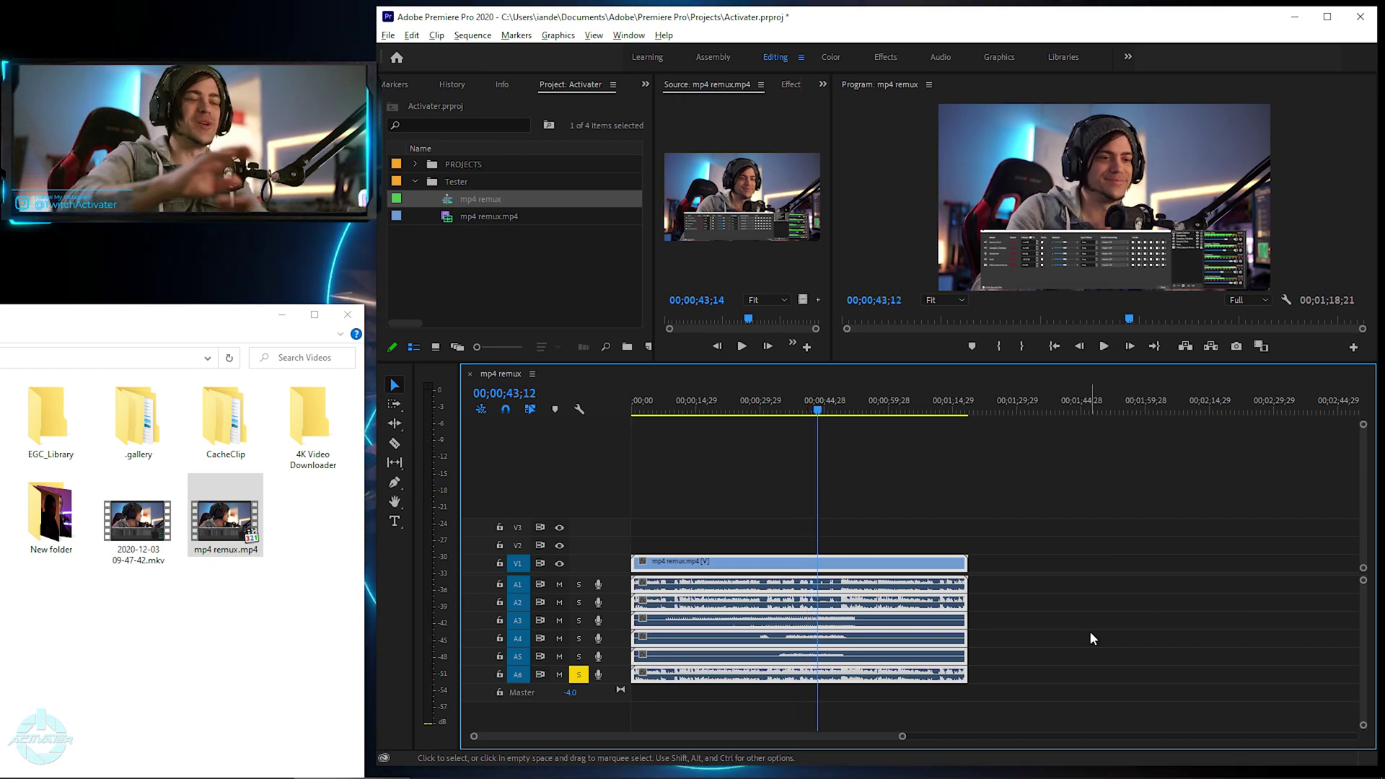
click(1086, 550)
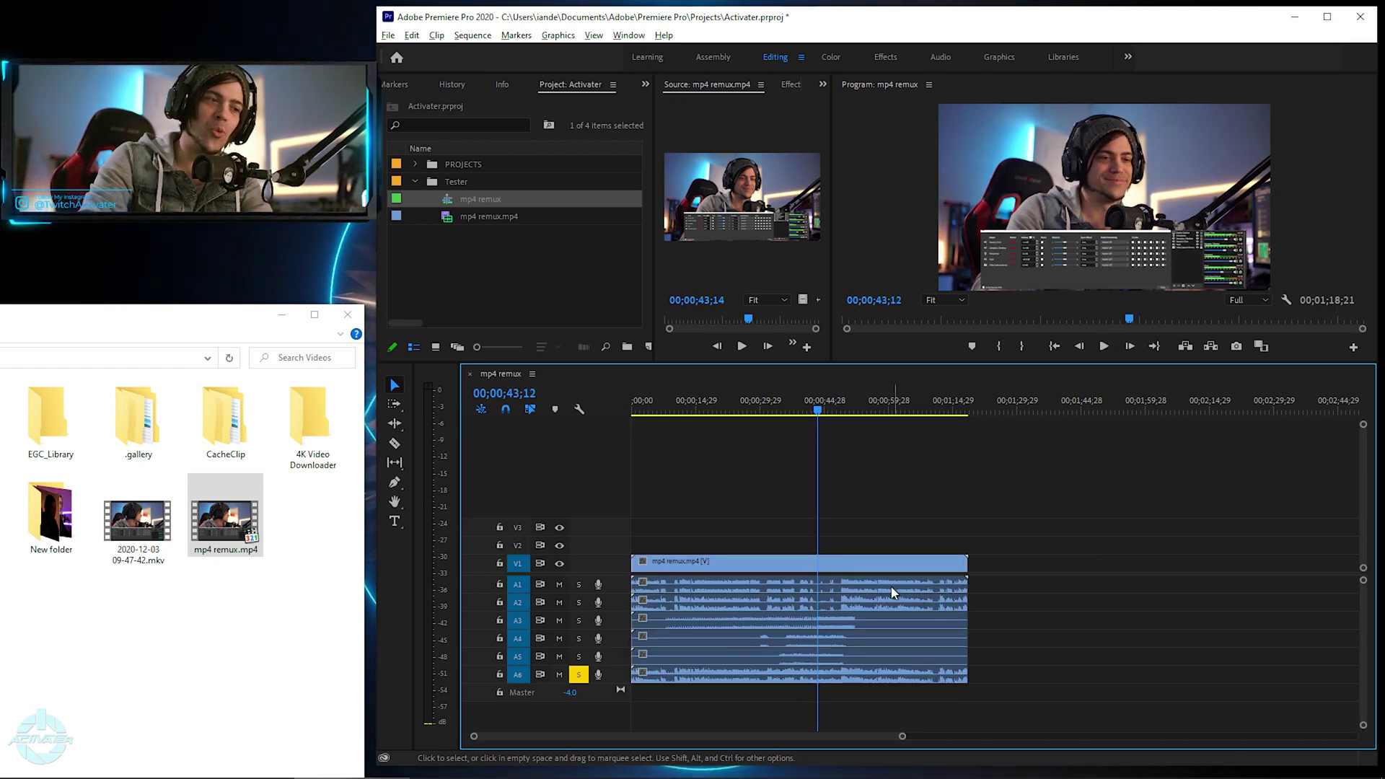